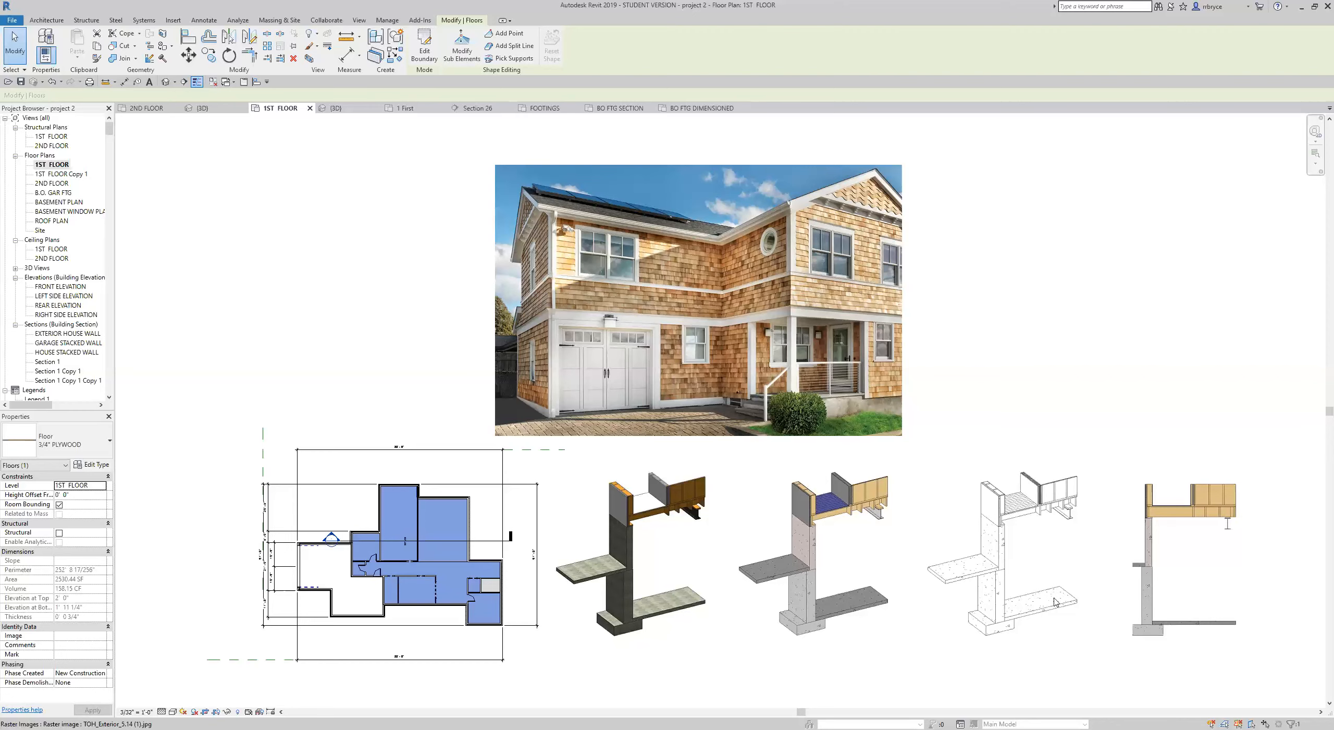
# Examine the section image for how the plywood subfloor, joists and exterior wall meet above the foundation wall
pyautogui.scroll(8, 1173, 573)
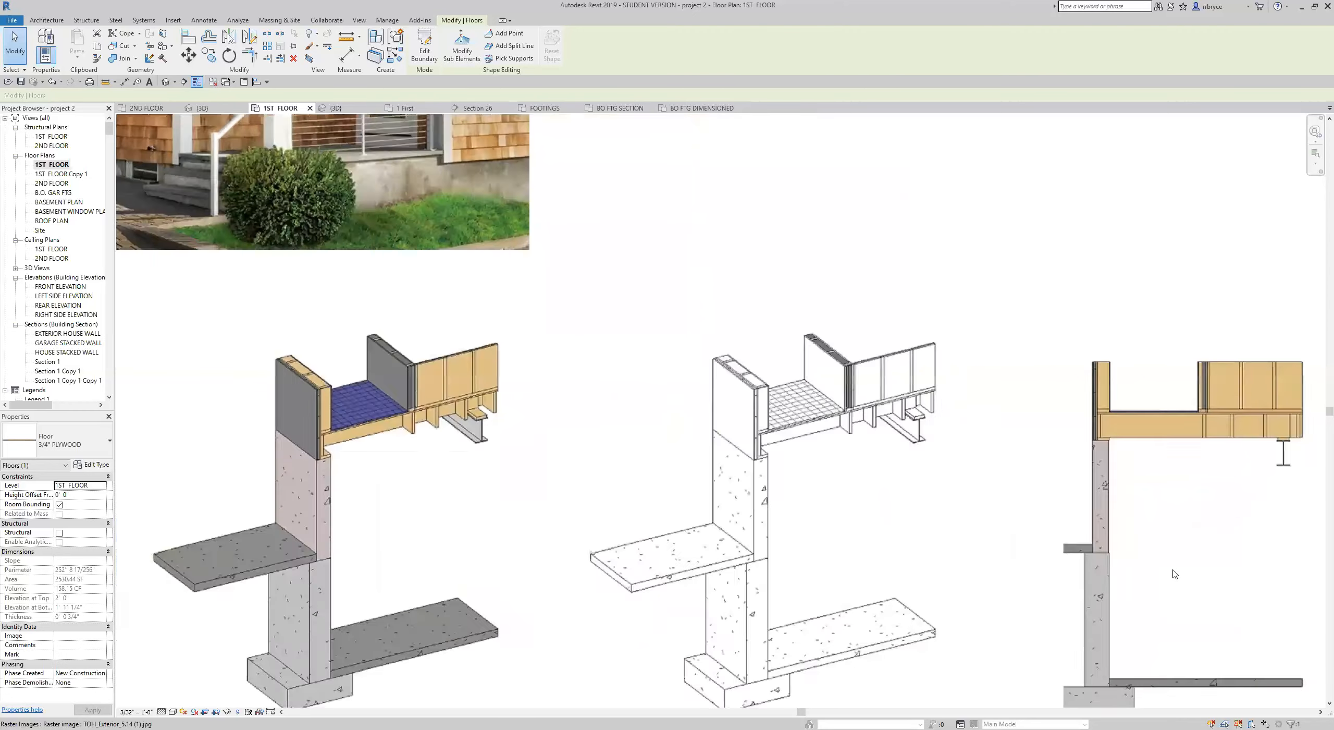
pyautogui.scroll(-5, 811, 423)
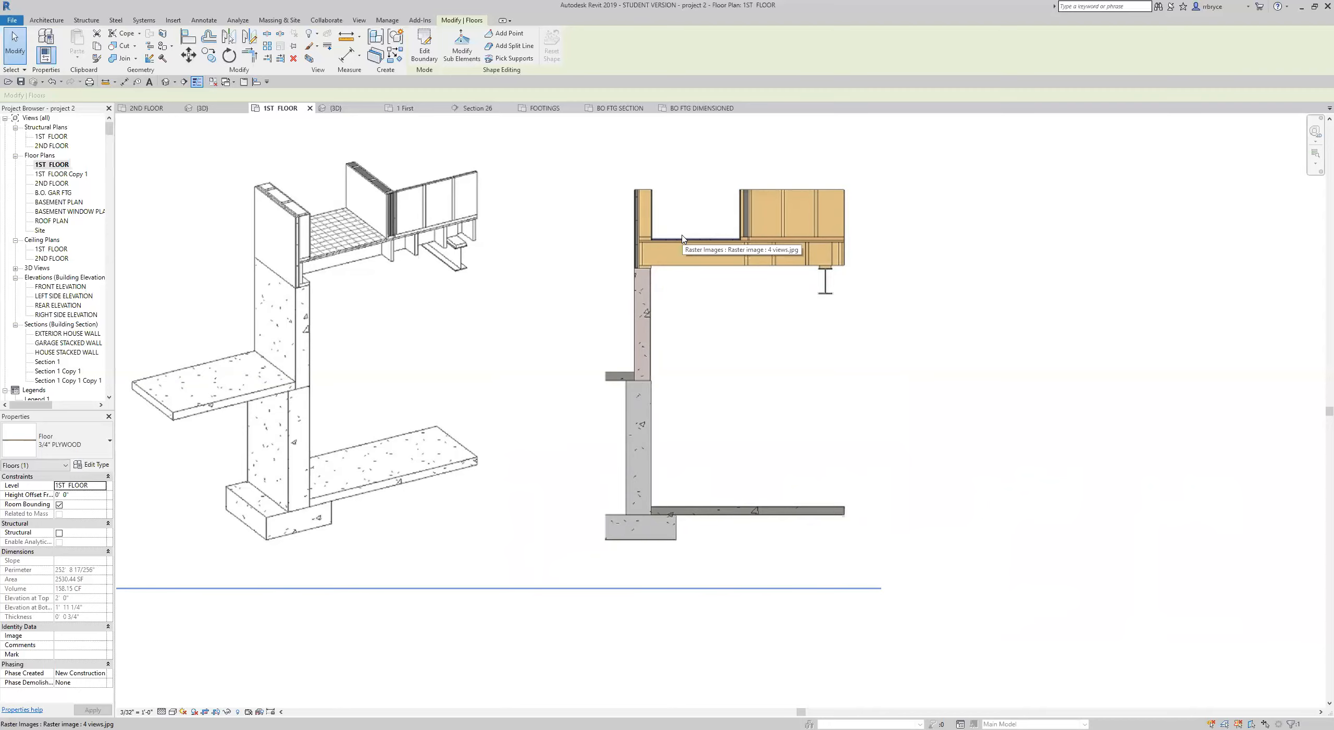
pyautogui.scroll(5, 682, 238)
pyautogui.scroll(2, 673, 238)
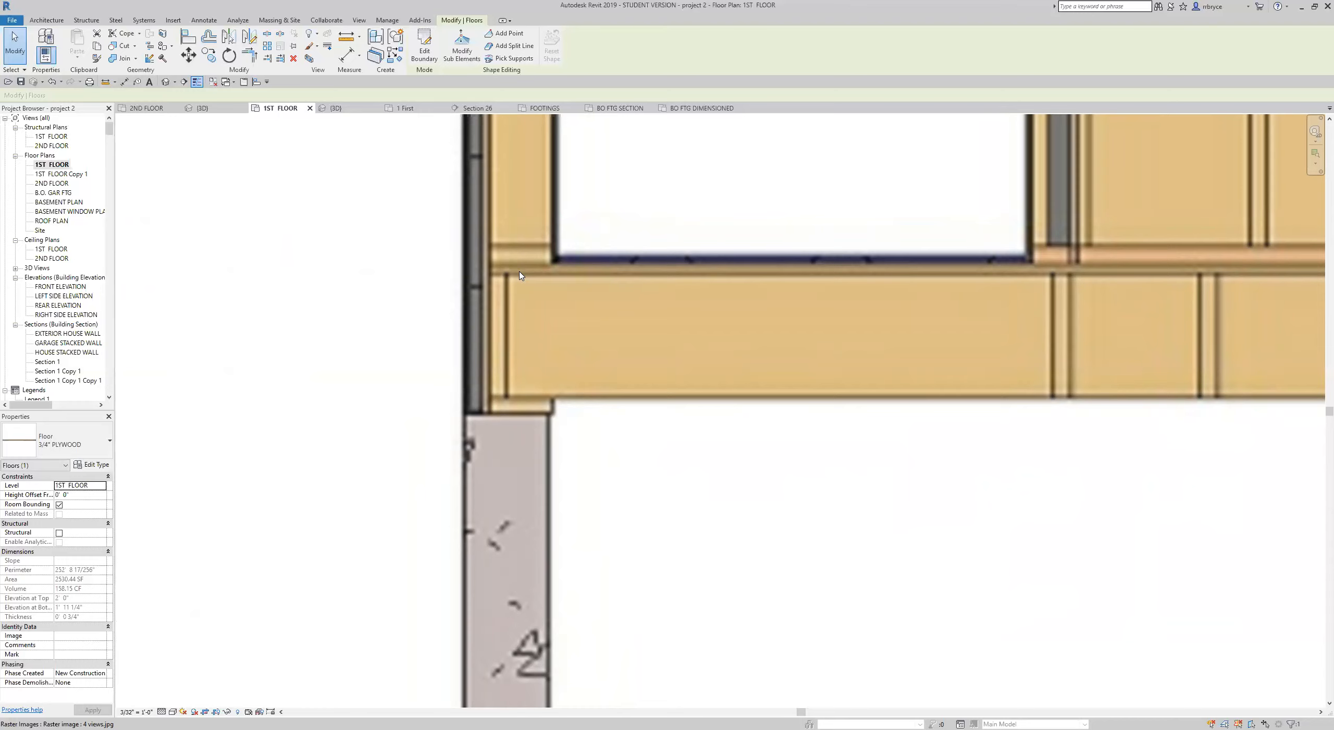
pyautogui.scroll(-6, 520, 276)
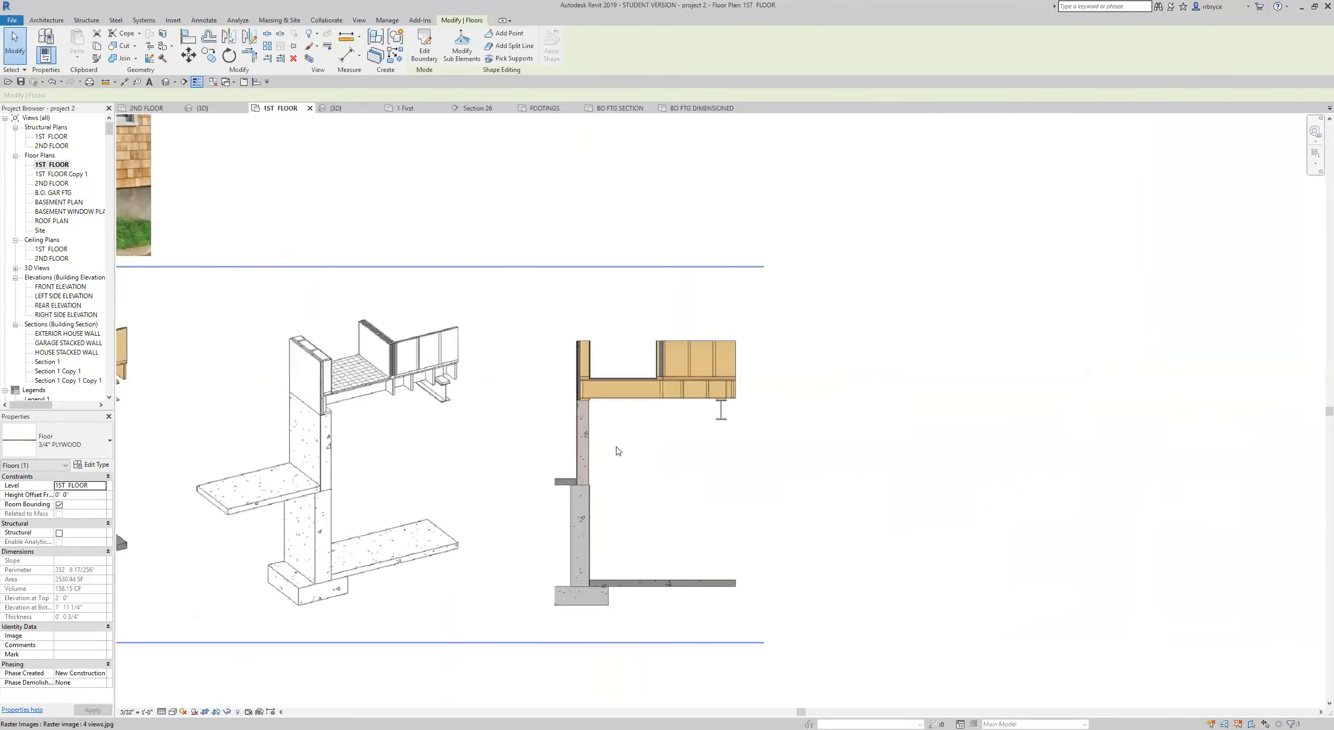
pyautogui.moveTo(615, 452); pyautogui.dragTo(651, 389, button='middle')
pyautogui.scroll(1, 645, 442)
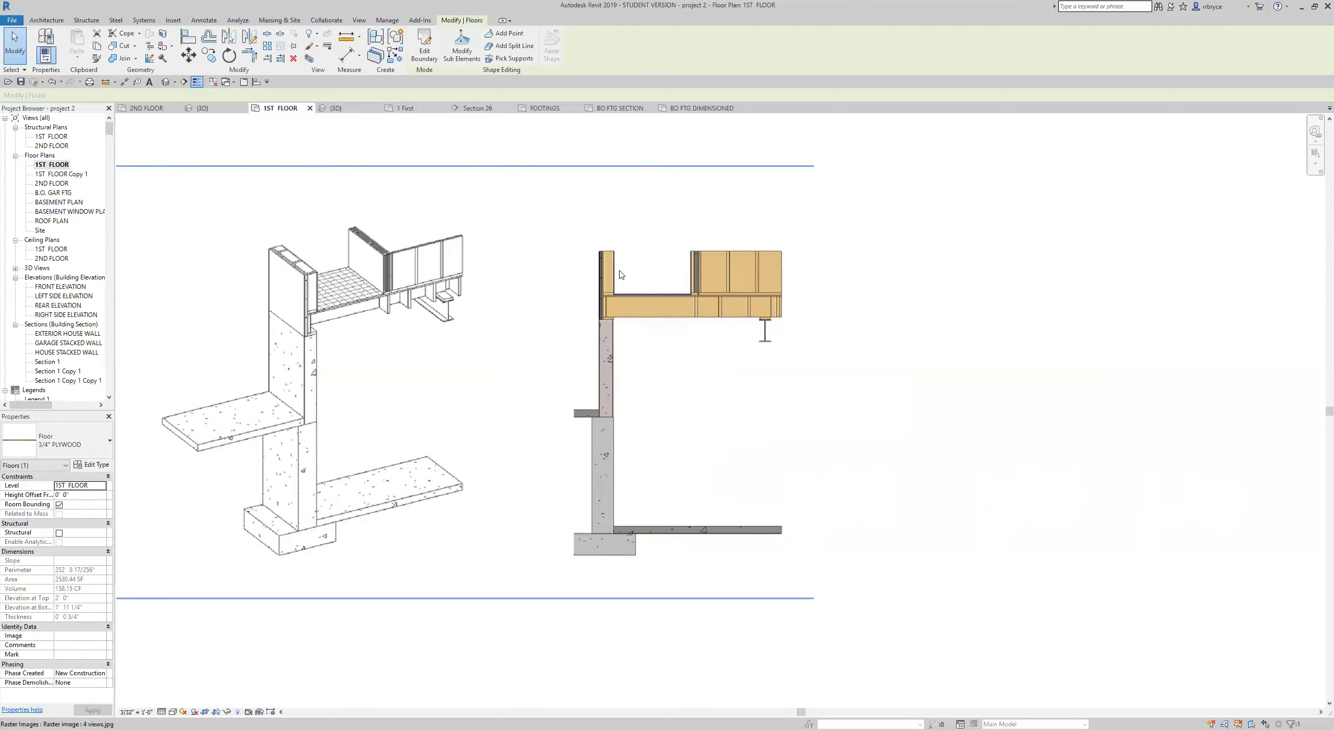
pyautogui.scroll(5, 606, 309)
pyautogui.scroll(1, 605, 309)
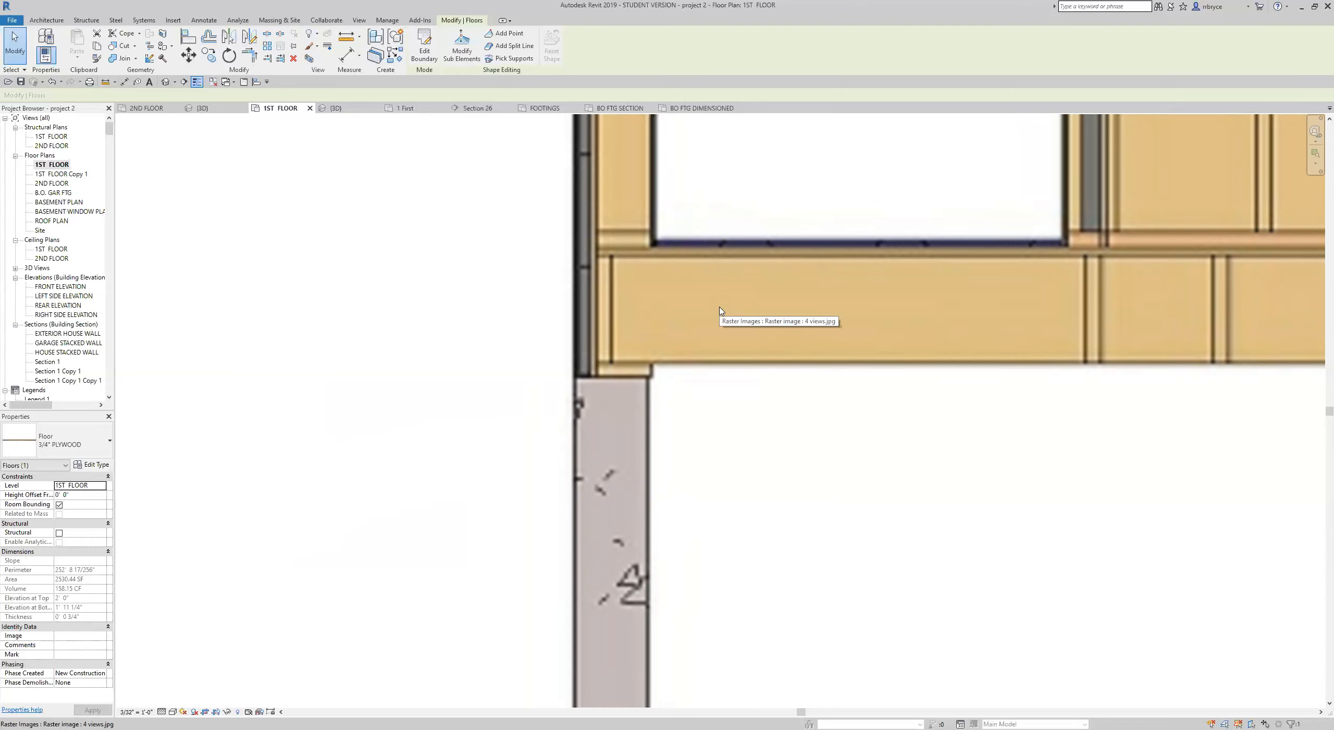
pyautogui.scroll(-2, 806, 317)
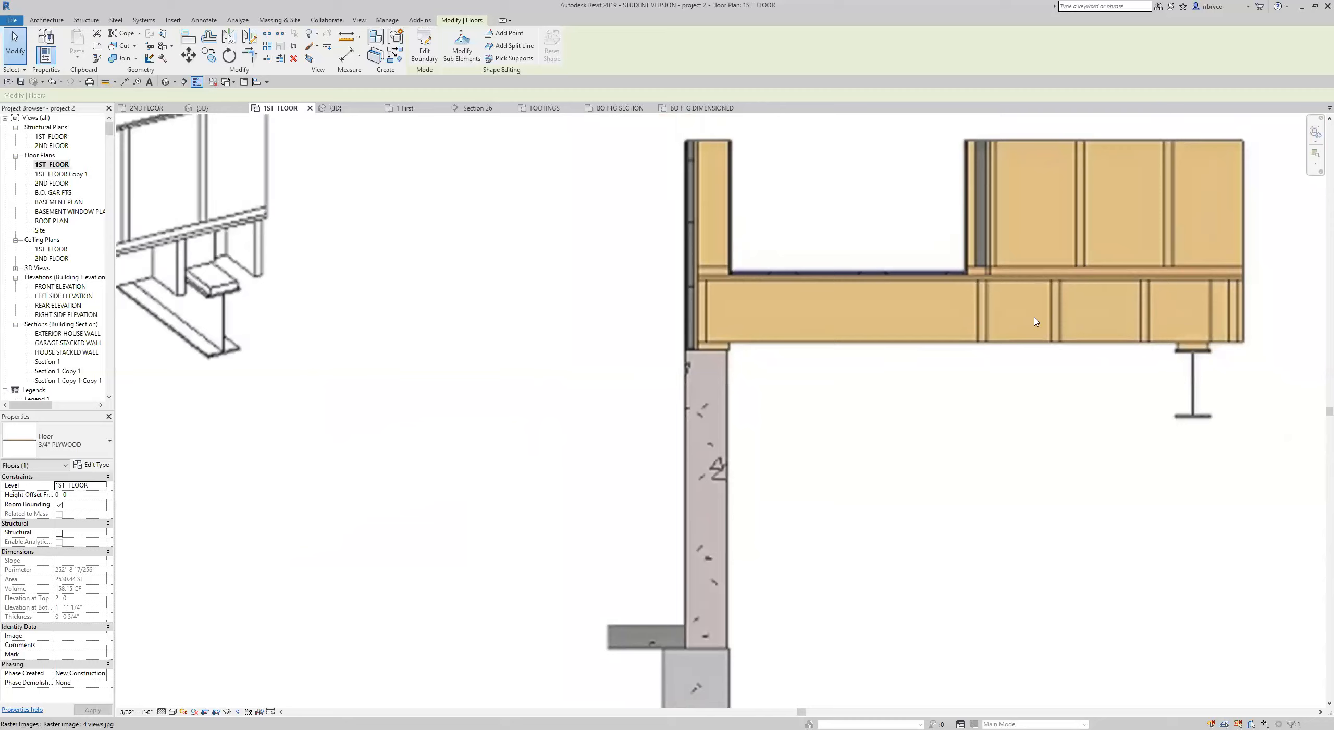
pyautogui.scroll(3, 783, 275)
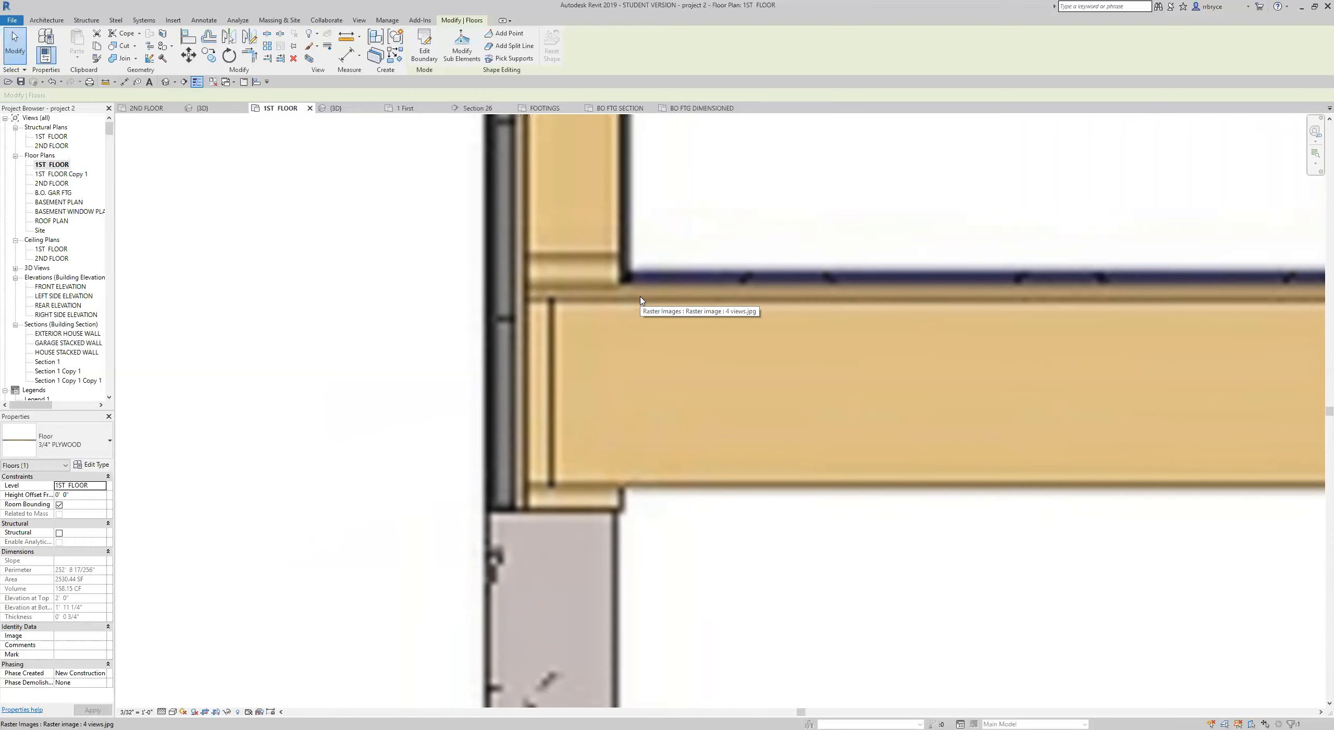
pyautogui.scroll(-2, 640, 300)
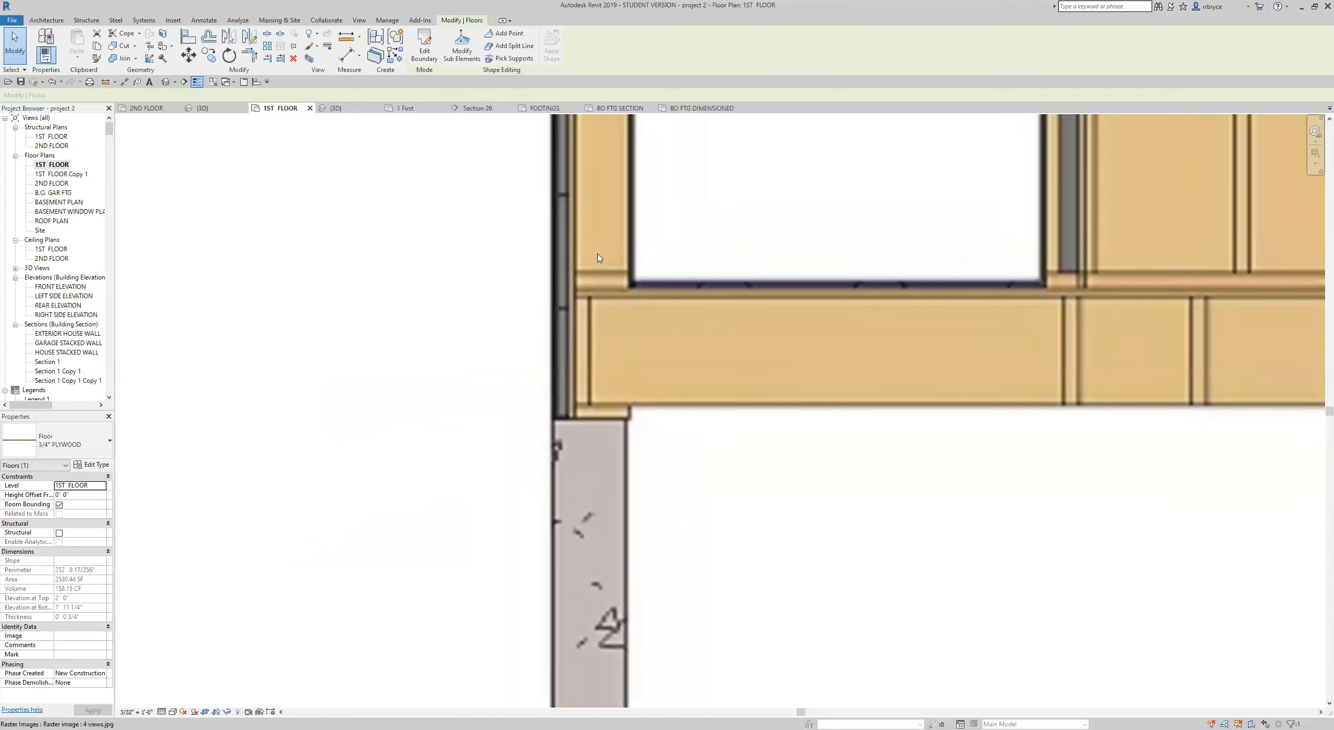
pyautogui.scroll(-8, 598, 257)
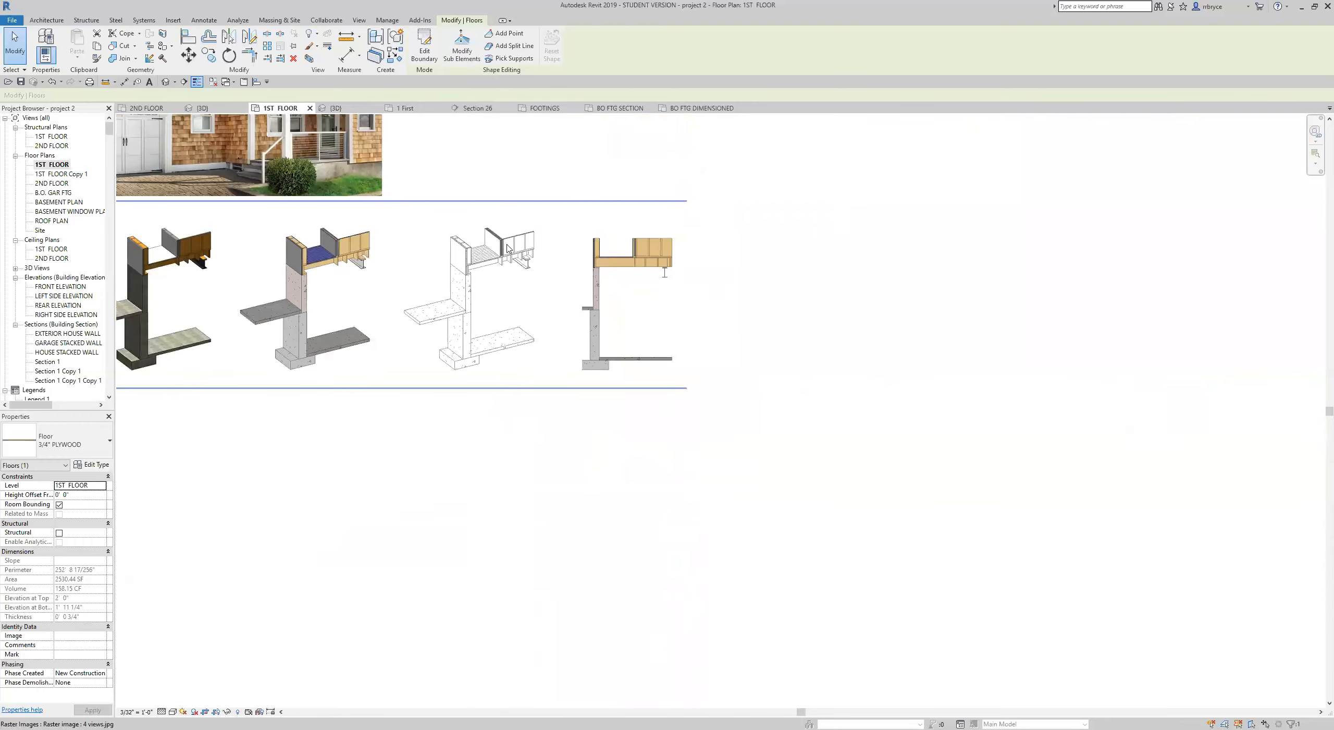
# Examine the floor framing, tiled floor and steel beam in the line-drawn and coloured isometric images
pyautogui.scroll(8, 495, 258)
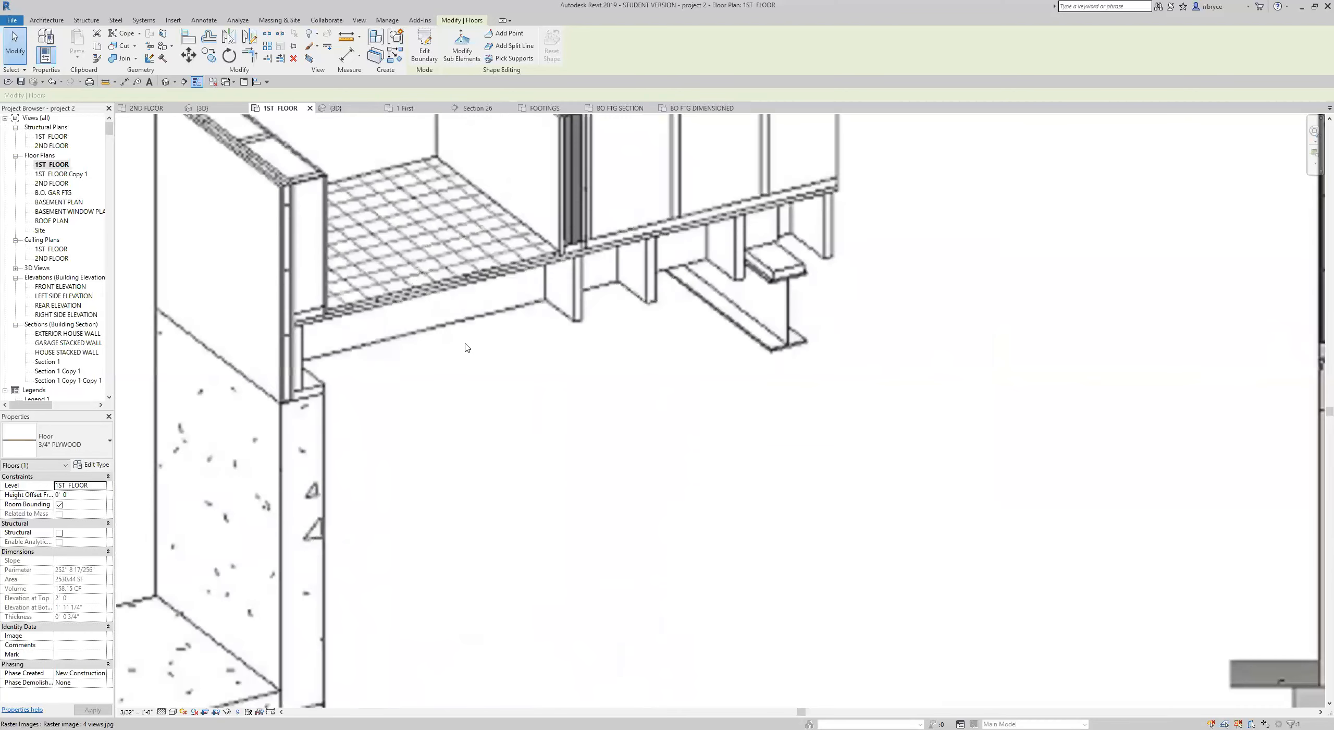
pyautogui.scroll(-2, 462, 338)
pyautogui.scroll(-2, 573, 255)
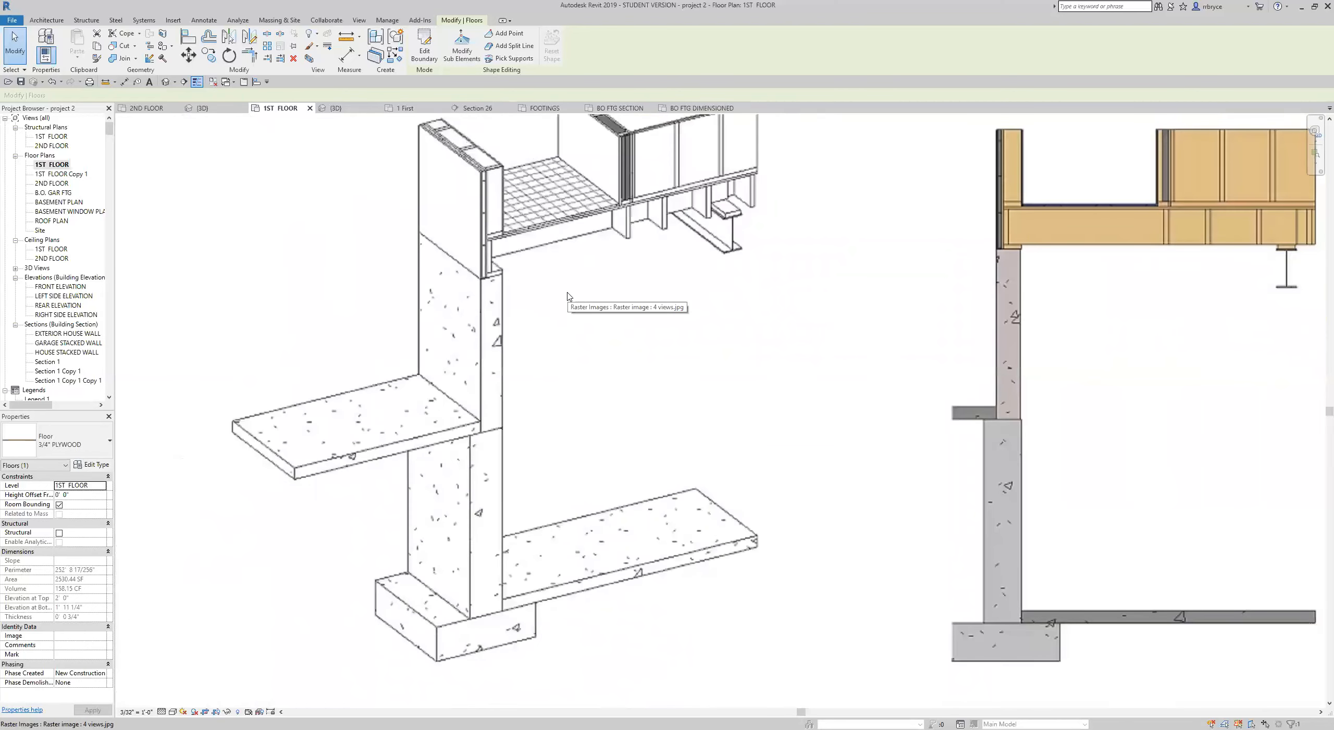
pyautogui.scroll(-5, 563, 296)
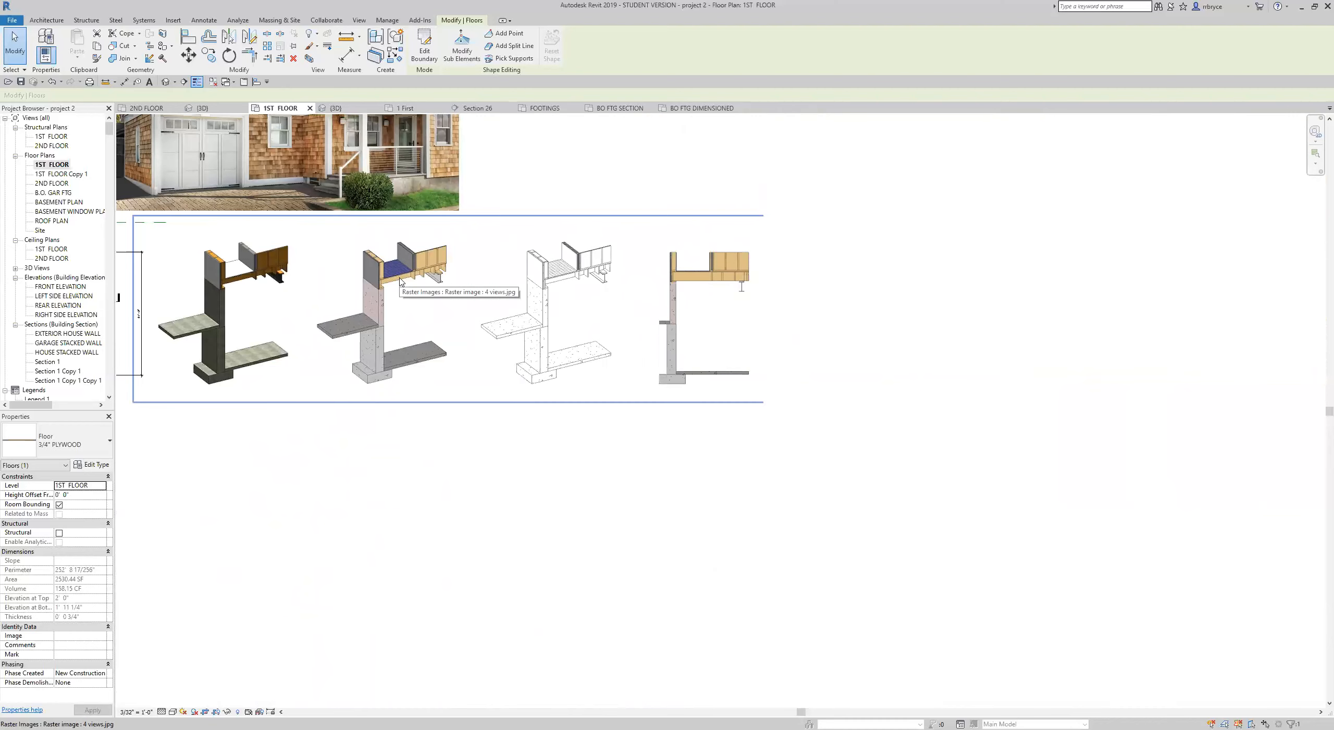
pyautogui.scroll(6, 399, 283)
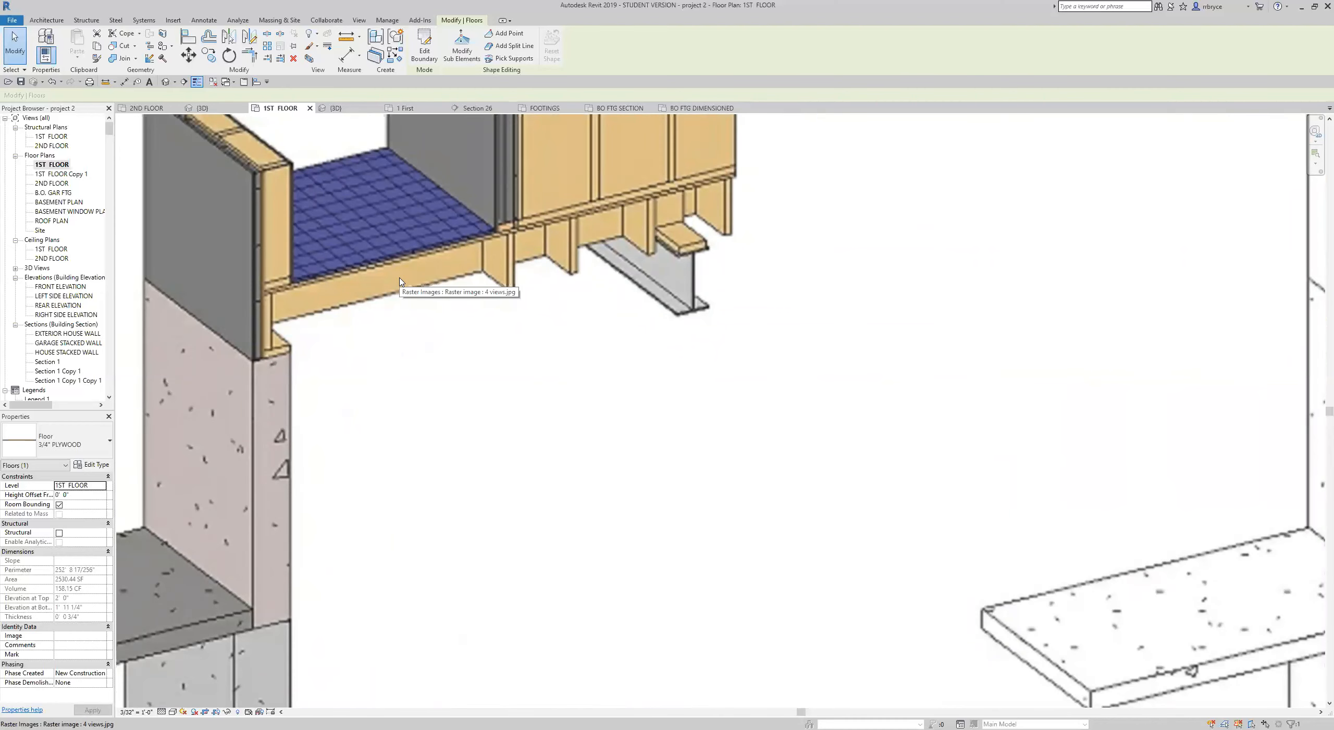
pyautogui.scroll(-3, 399, 282)
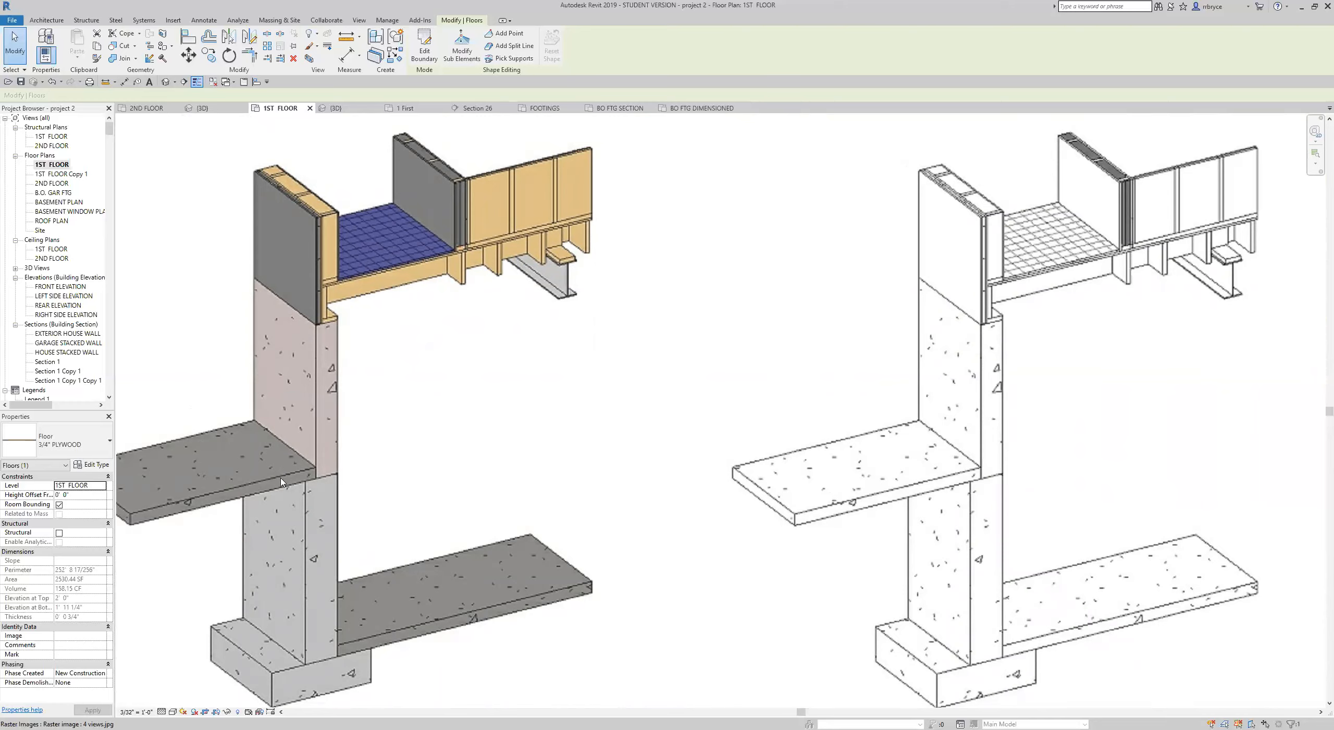
# Examine how the concrete slabs meet the foundation wall and footing in the isometric and section images
pyautogui.scroll(3, 306, 480)
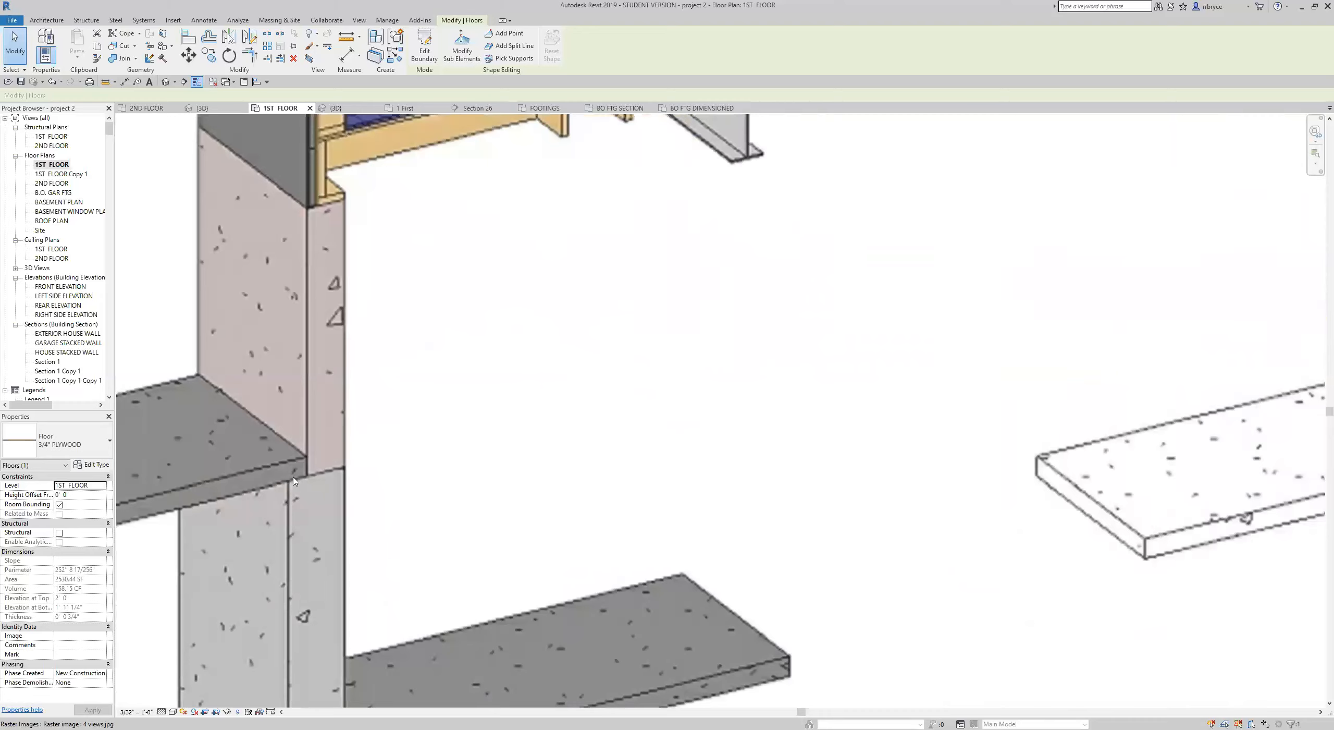
pyautogui.scroll(-5, 292, 481)
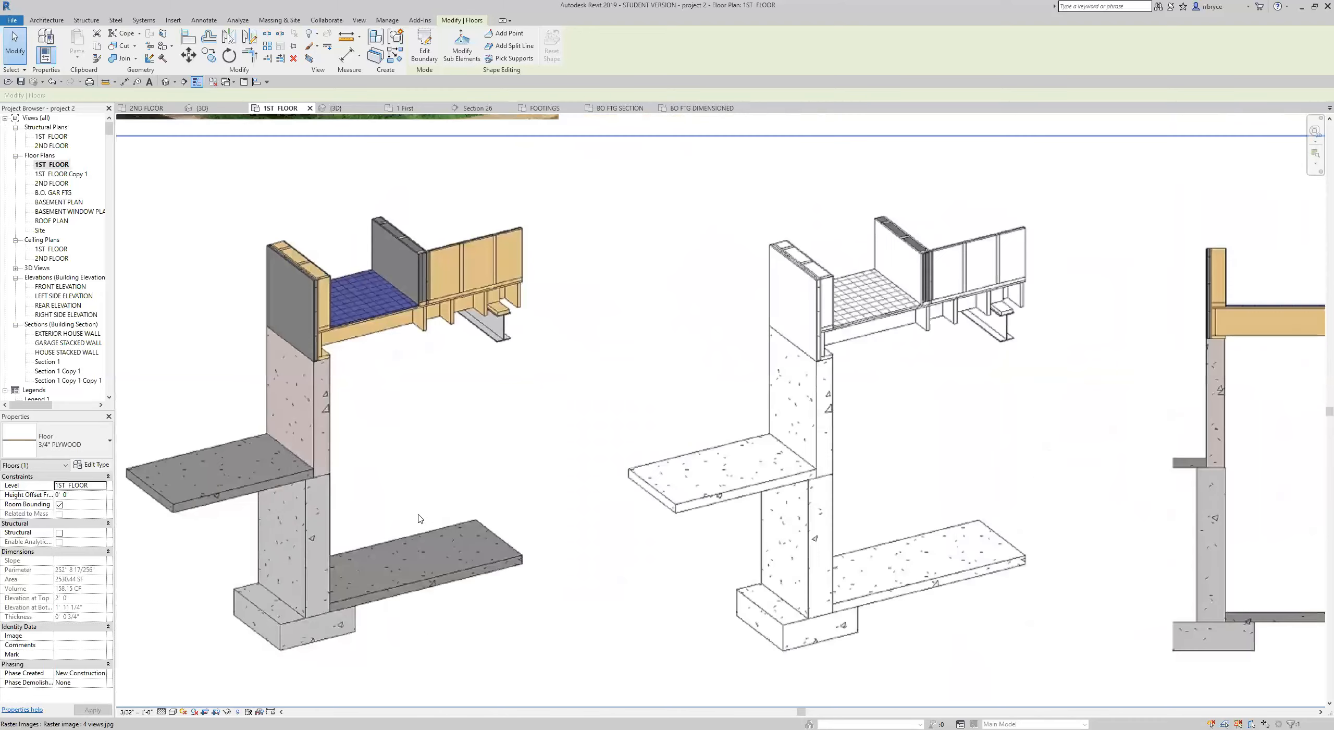
pyautogui.scroll(3, 766, 481)
pyautogui.scroll(4, 766, 480)
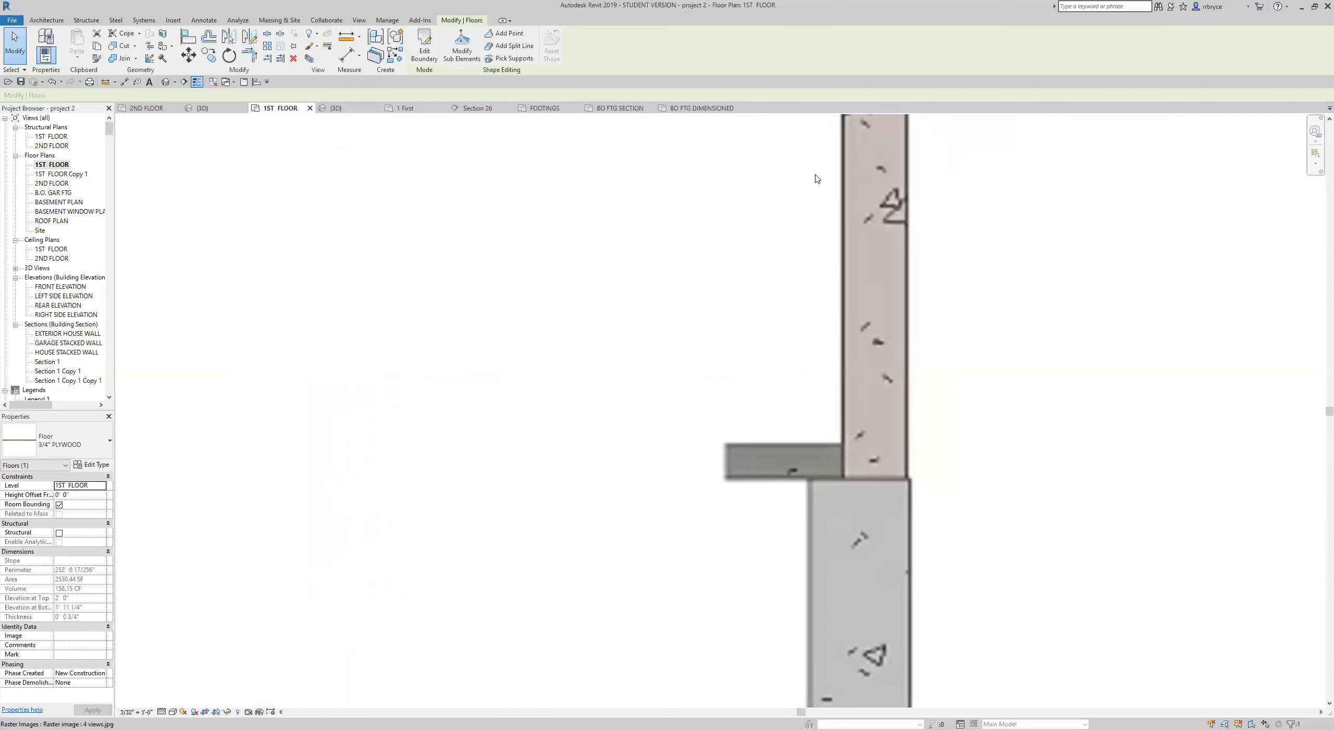
pyautogui.scroll(-5, 835, 468)
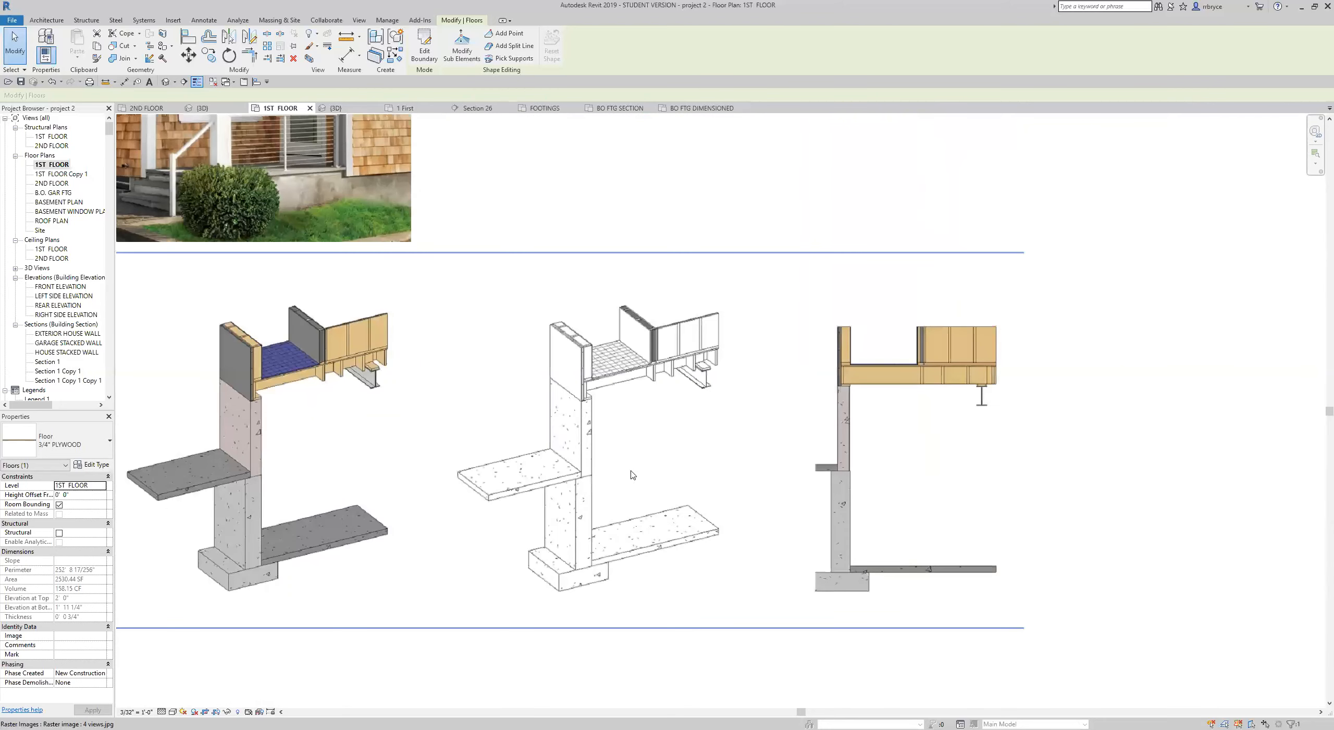
pyautogui.scroll(3, 318, 435)
pyautogui.moveTo(437, 433); pyautogui.dragTo(489, 440, button='middle')
pyautogui.scroll(1, 488, 436)
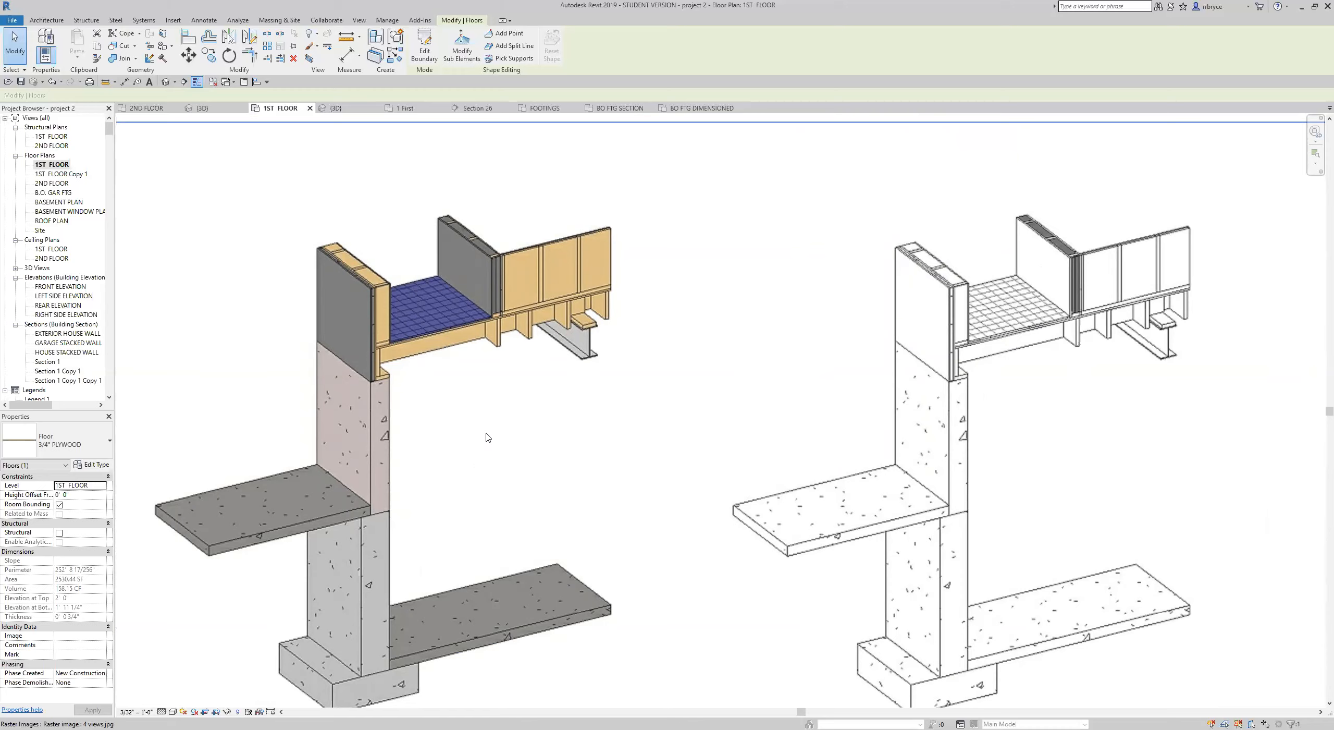
pyautogui.scroll(-5, 487, 437)
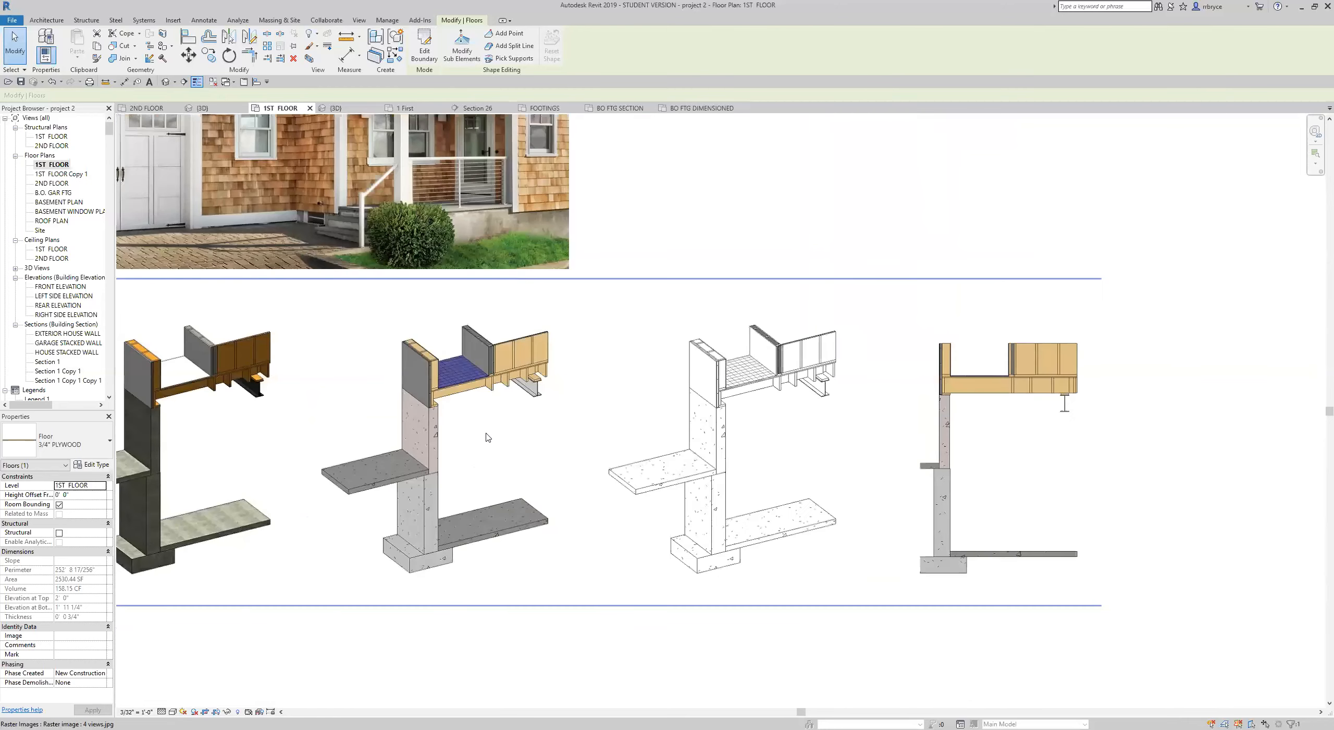
# Clear the selection of the 3/4" PLYWOOD floor in the first floor plan
pyautogui.moveTo(433, 446); pyautogui.dragTo(766, 440, button='middle')
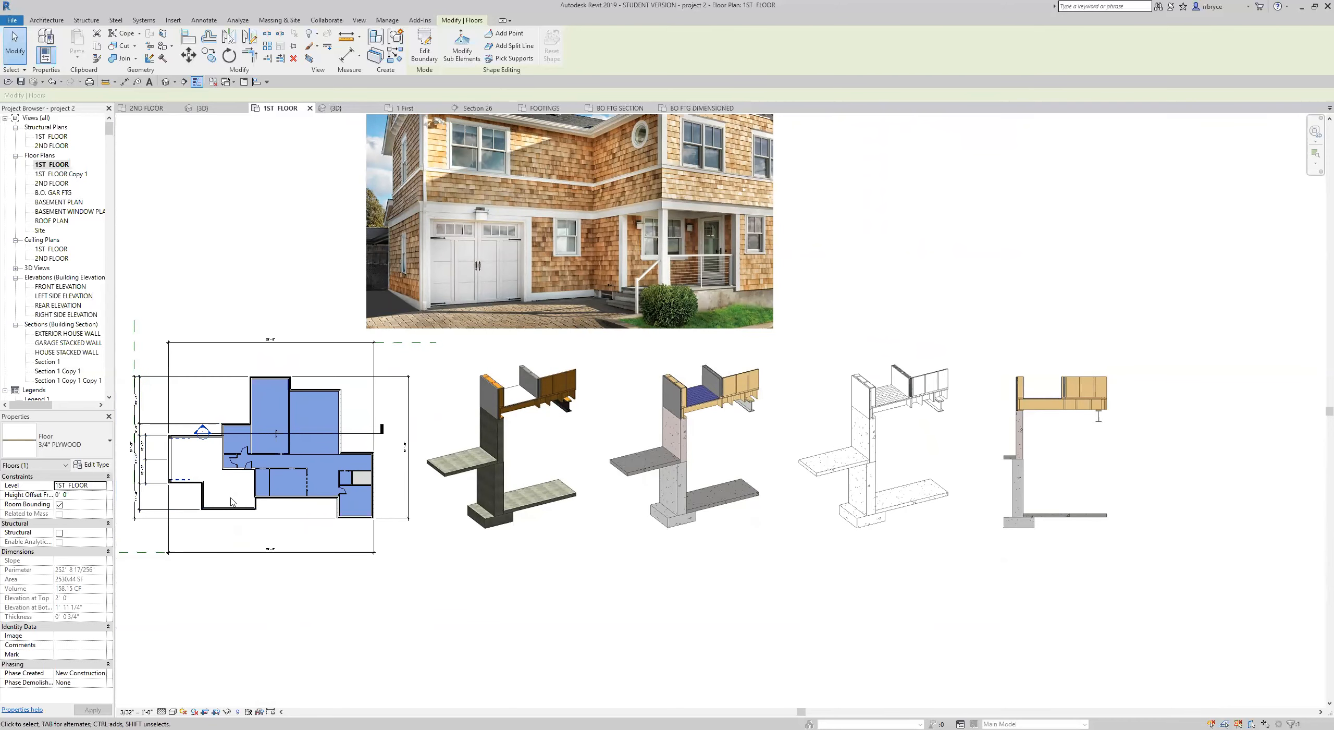
pyautogui.scroll(3, 229, 498)
pyautogui.scroll(-2, 224, 495)
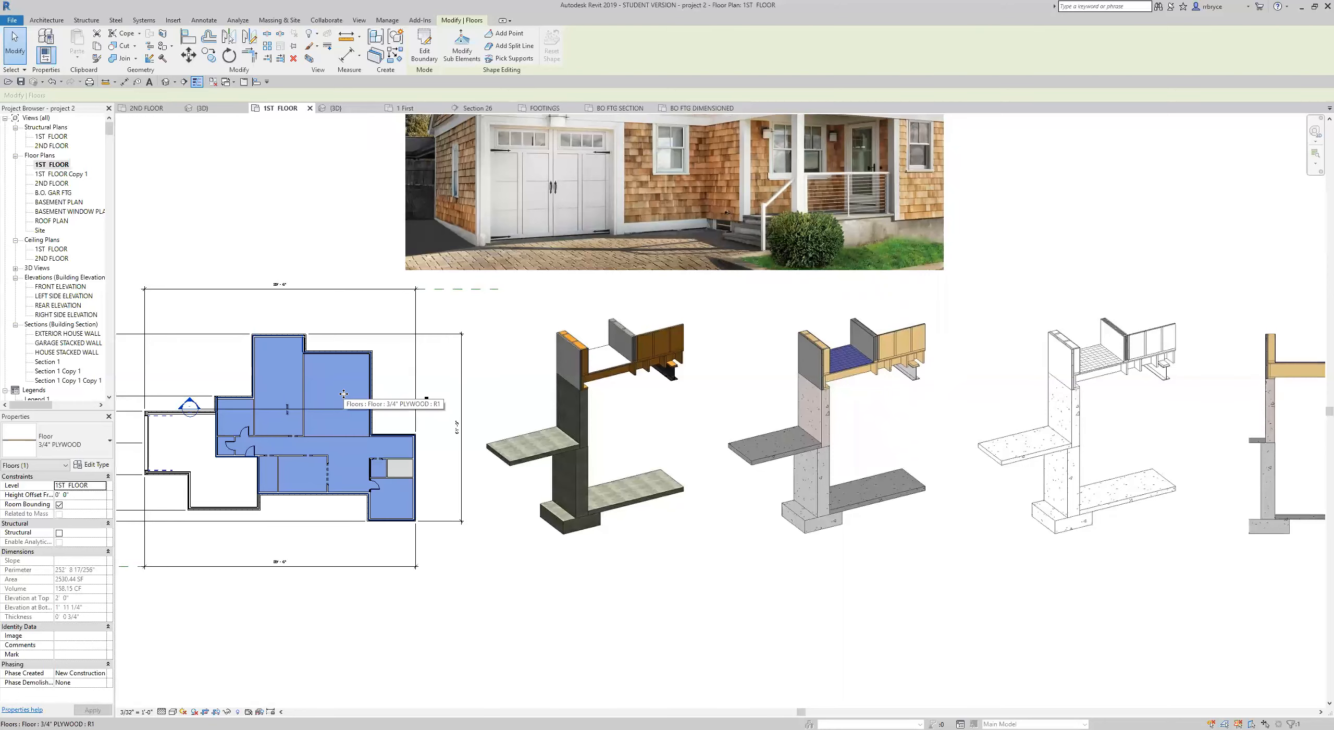
pyautogui.press('Escape')
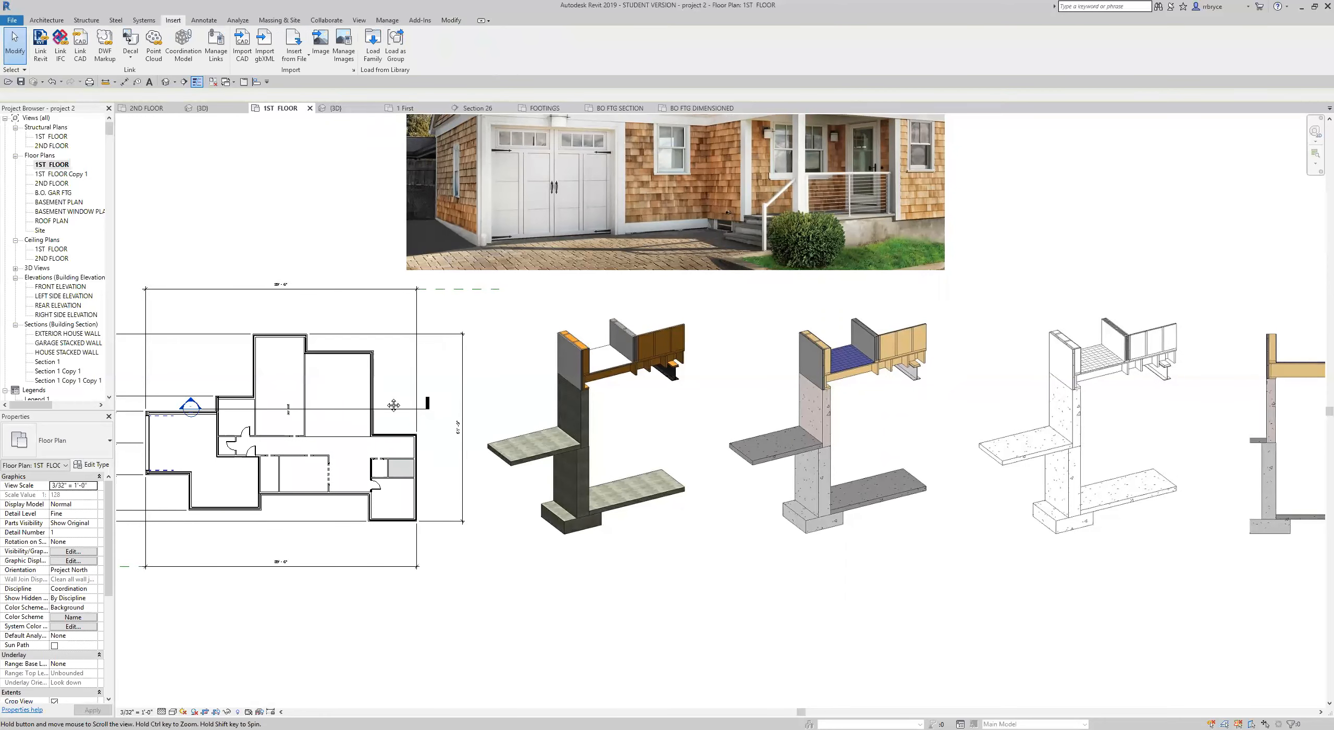
pyautogui.moveTo(343, 399); pyautogui.dragTo(386, 401, button='middle')
pyautogui.scroll(4, 437, 411)
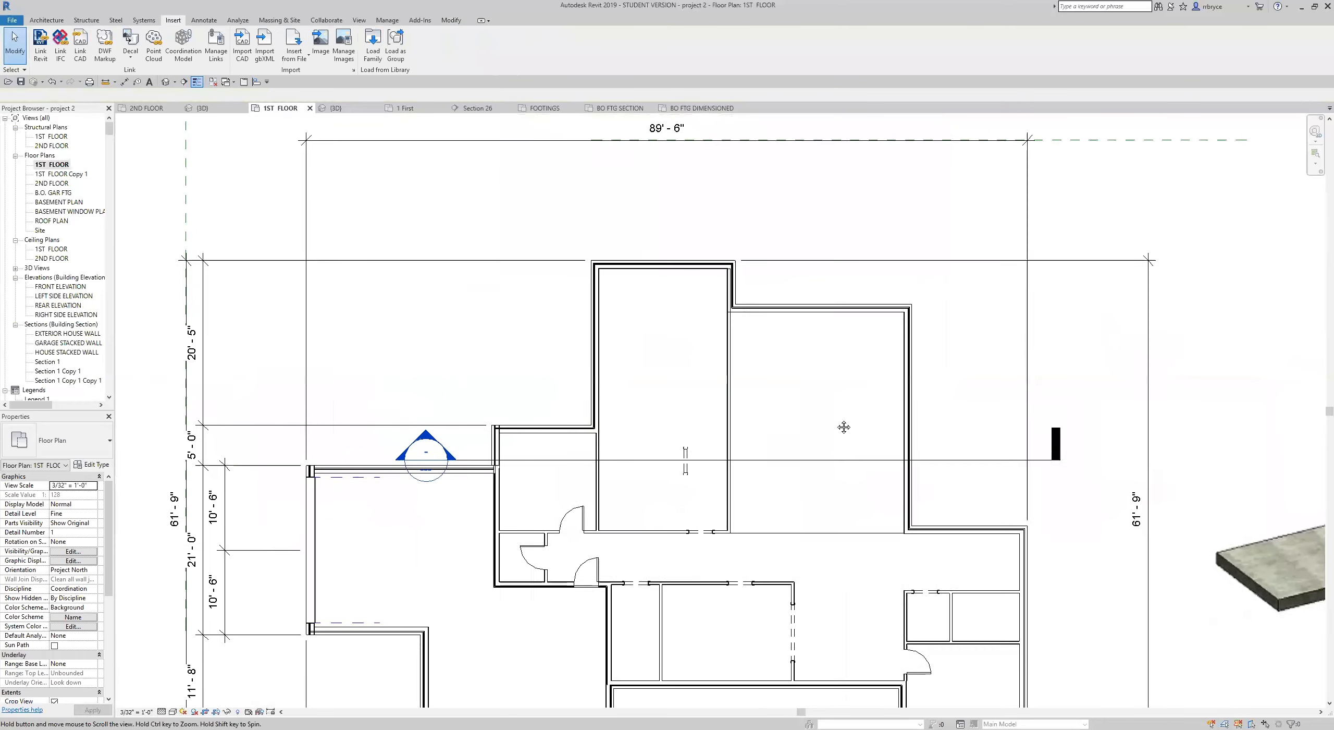
pyautogui.moveTo(890, 381); pyautogui.dragTo(809, 326, button='middle')
pyautogui.scroll(-1, 809, 326)
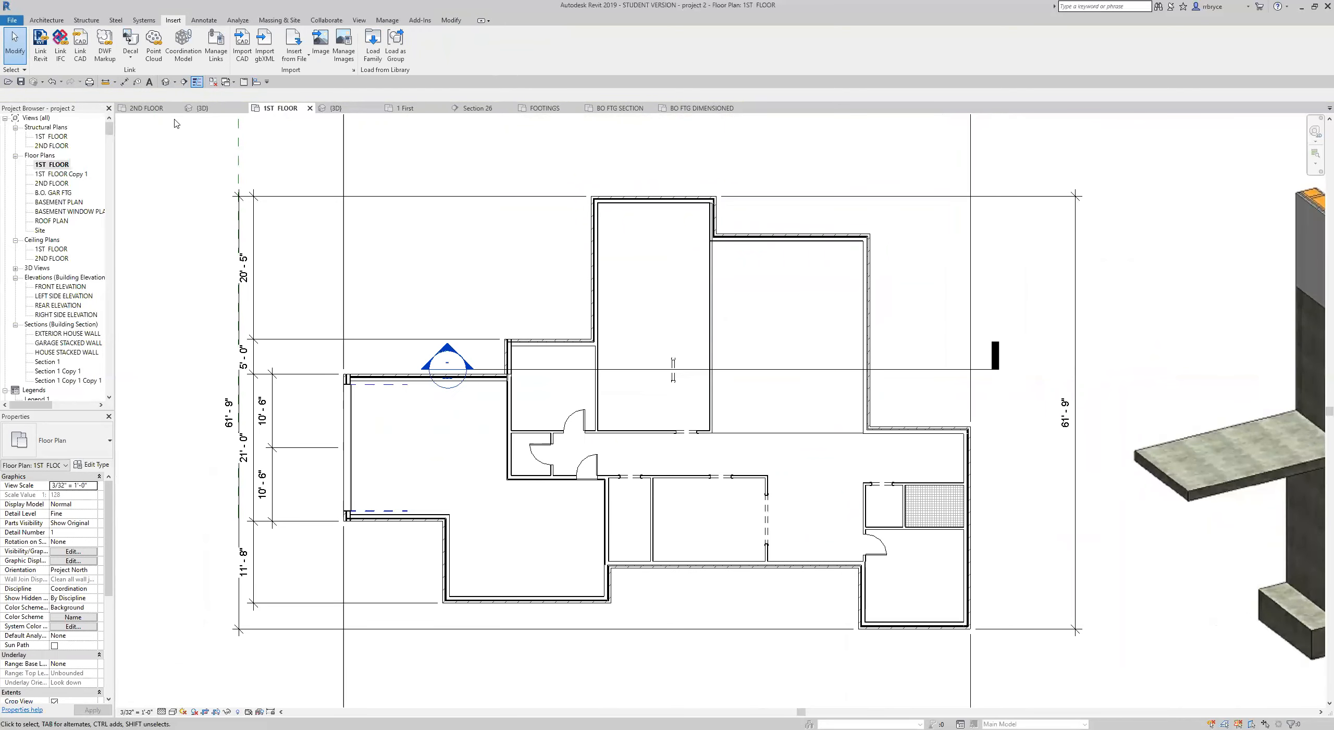
# Start a new floor sketch on the 1ST FLOOR level with type 3/4" PLYWOOD and a height offset of 0' 0"
pyautogui.click(48, 19)
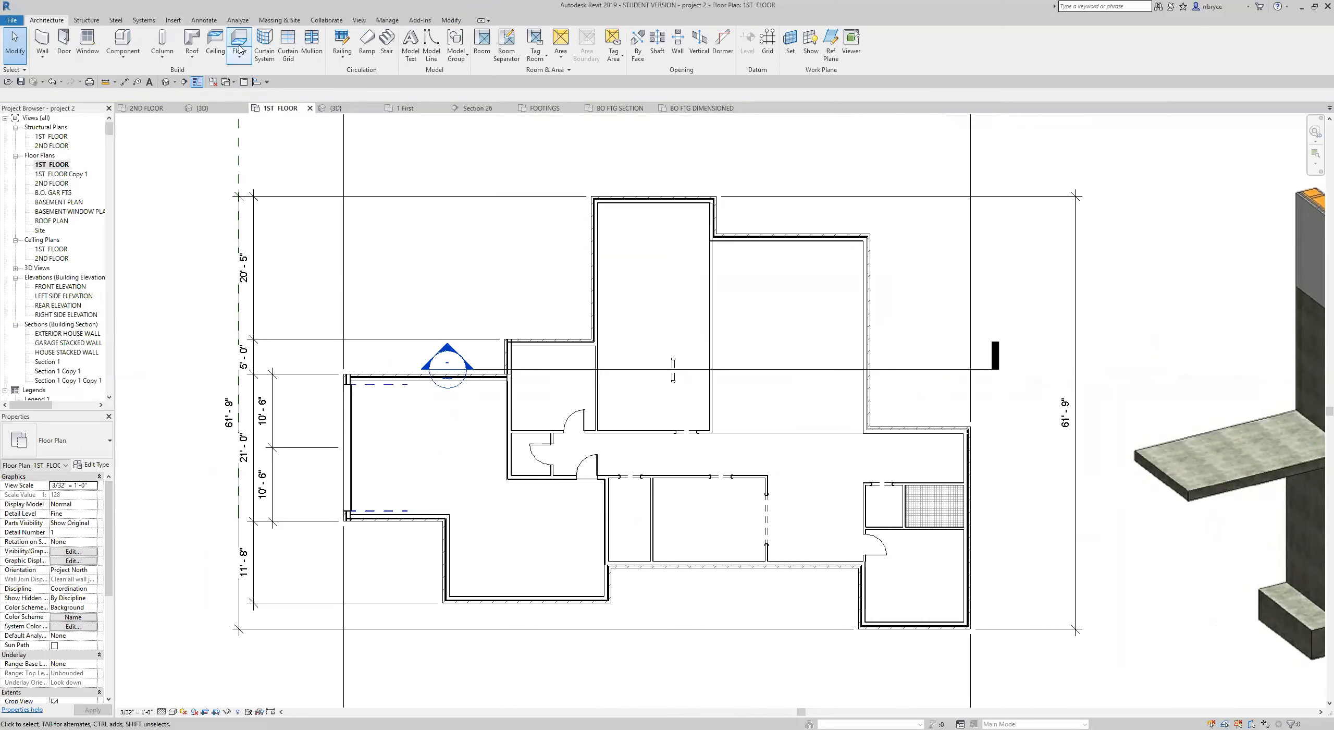
pyautogui.click(240, 44)
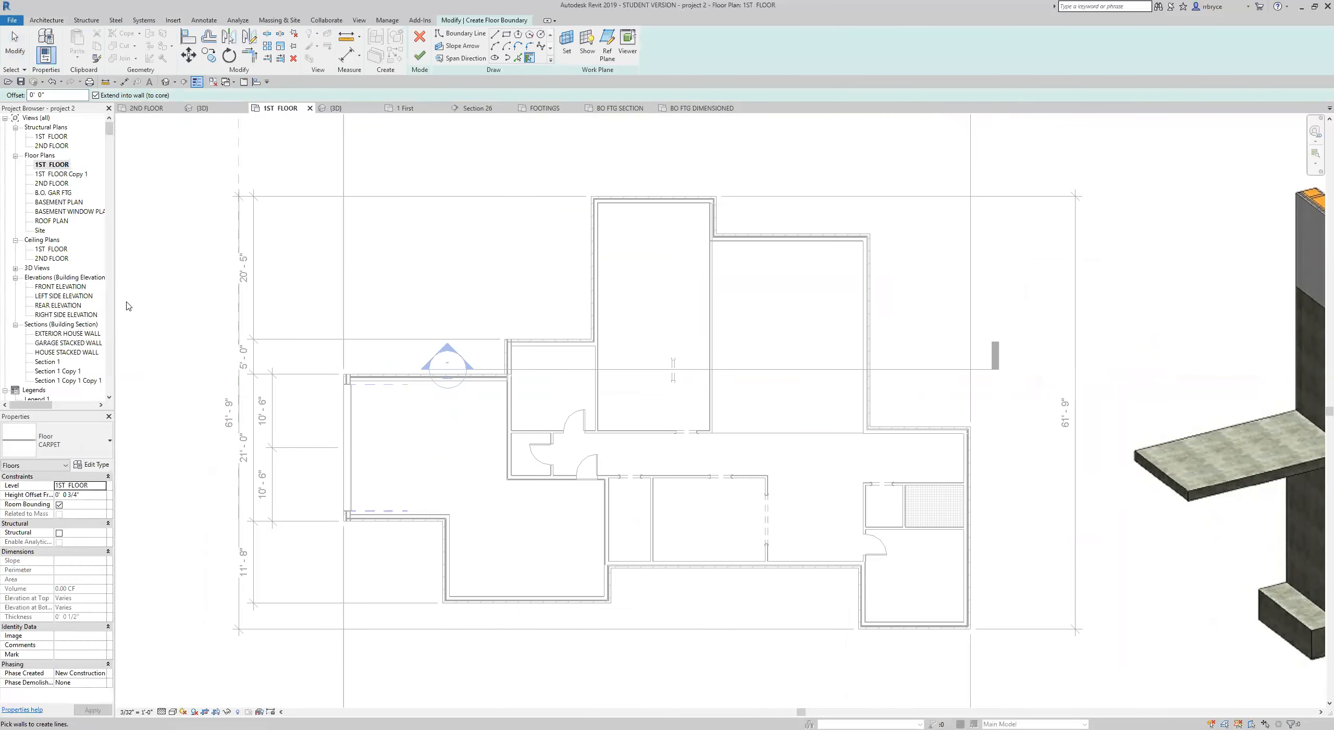
pyautogui.click(51, 437)
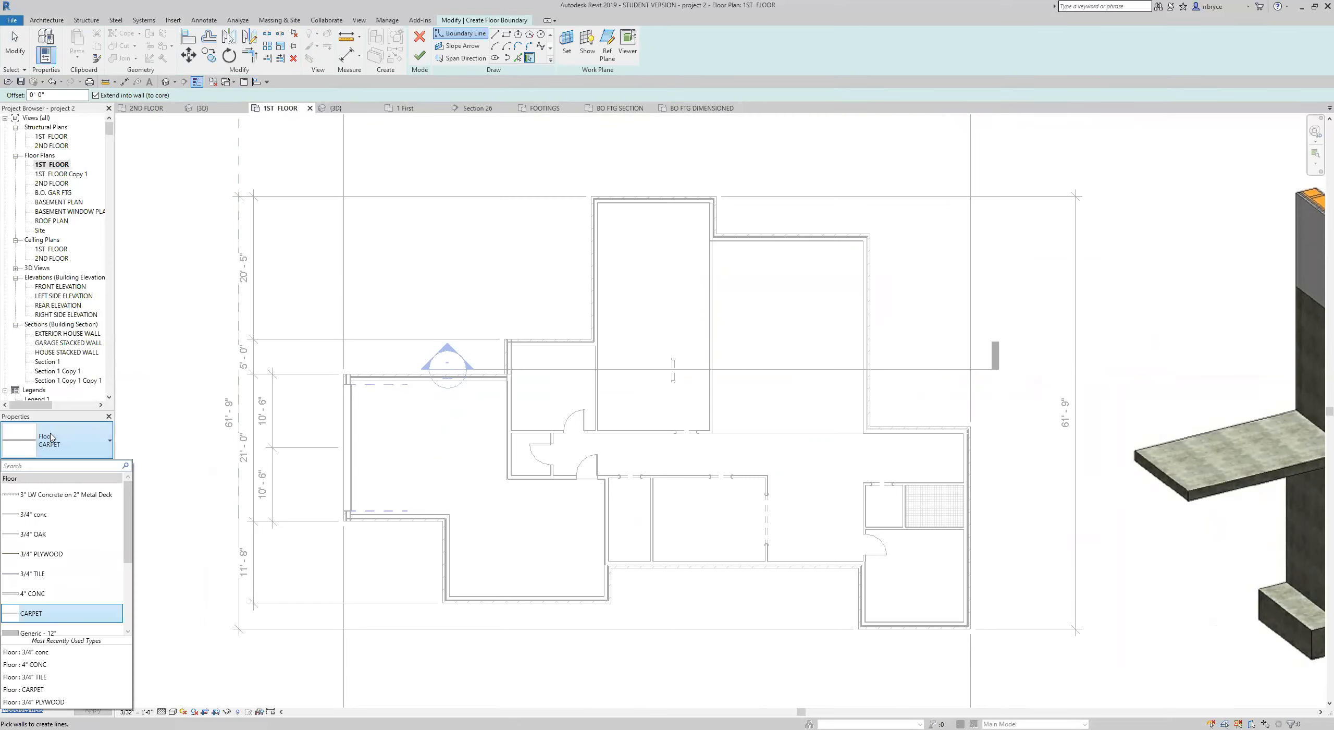
pyautogui.click(57, 554)
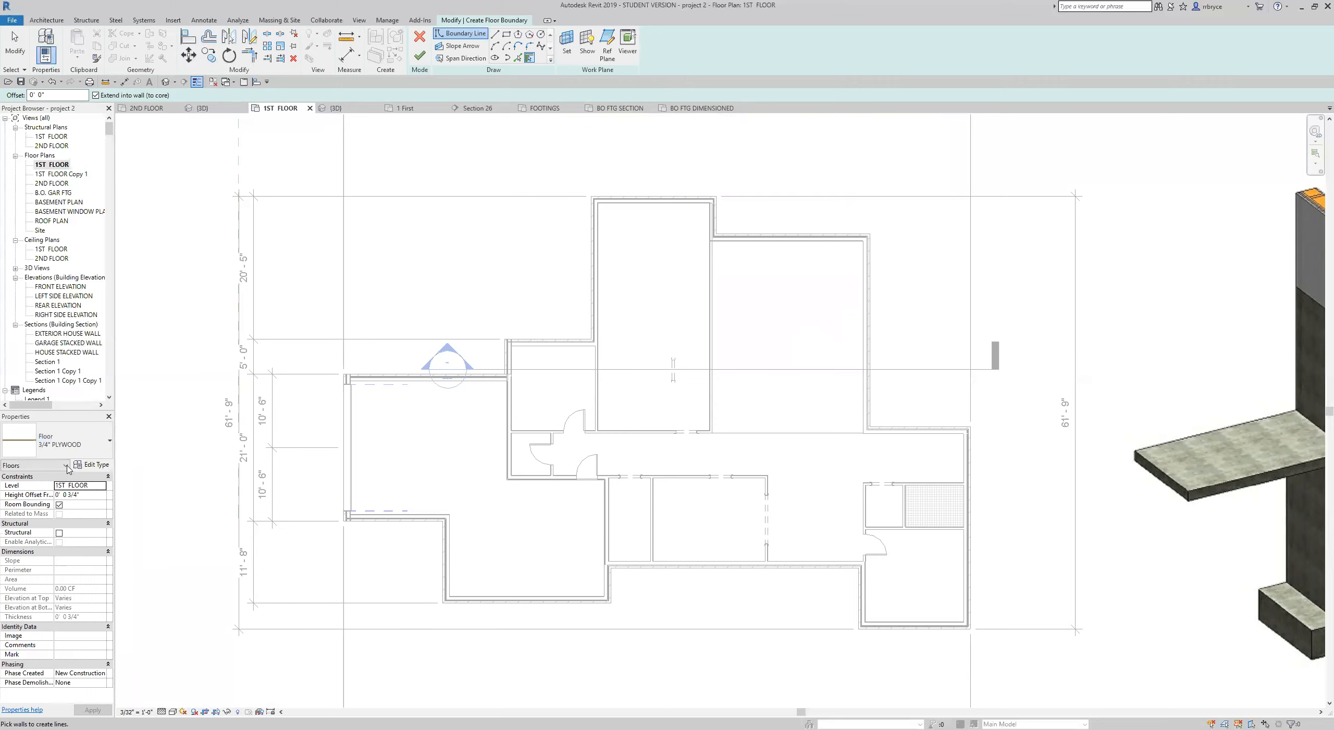
pyautogui.click(81, 495)
pyautogui.write('0\' 0"')
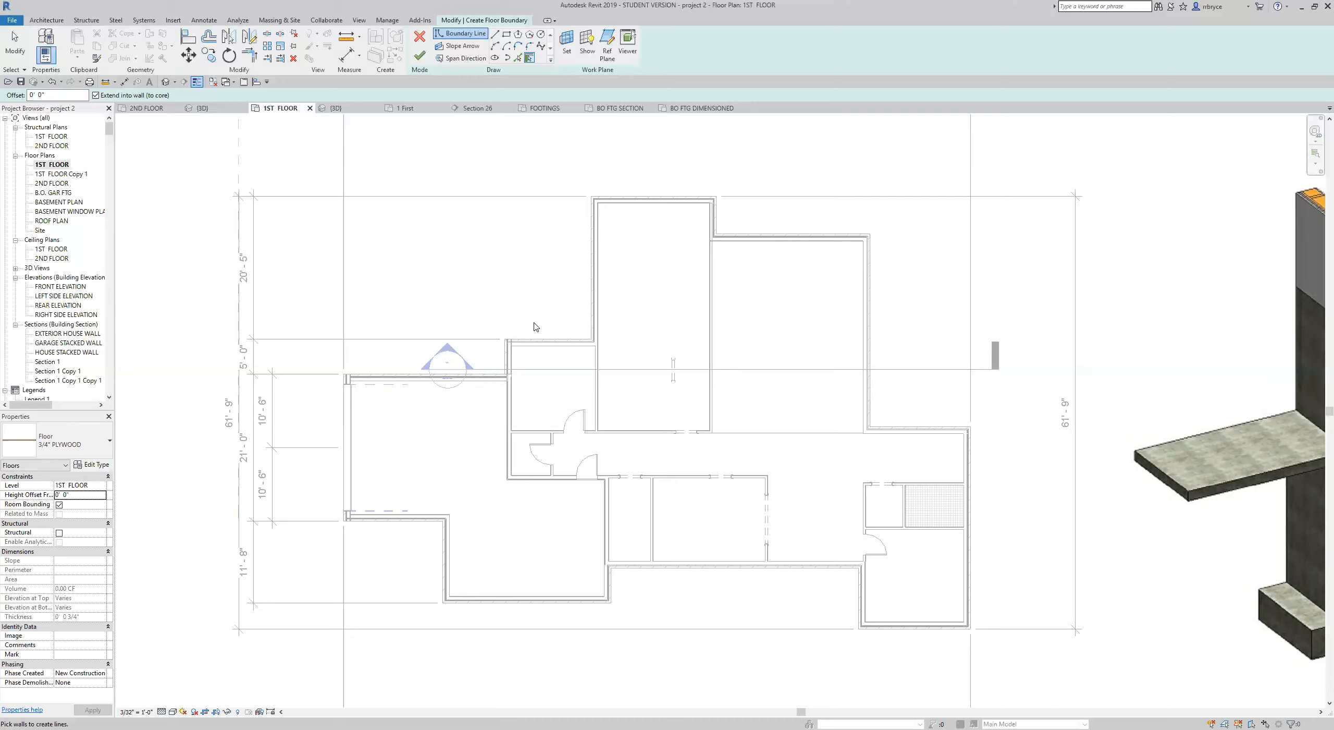
# Pick the outer stud face of the short horizontal wall above the section marker as a floor boundary line and lock it
pyautogui.click(520, 57)
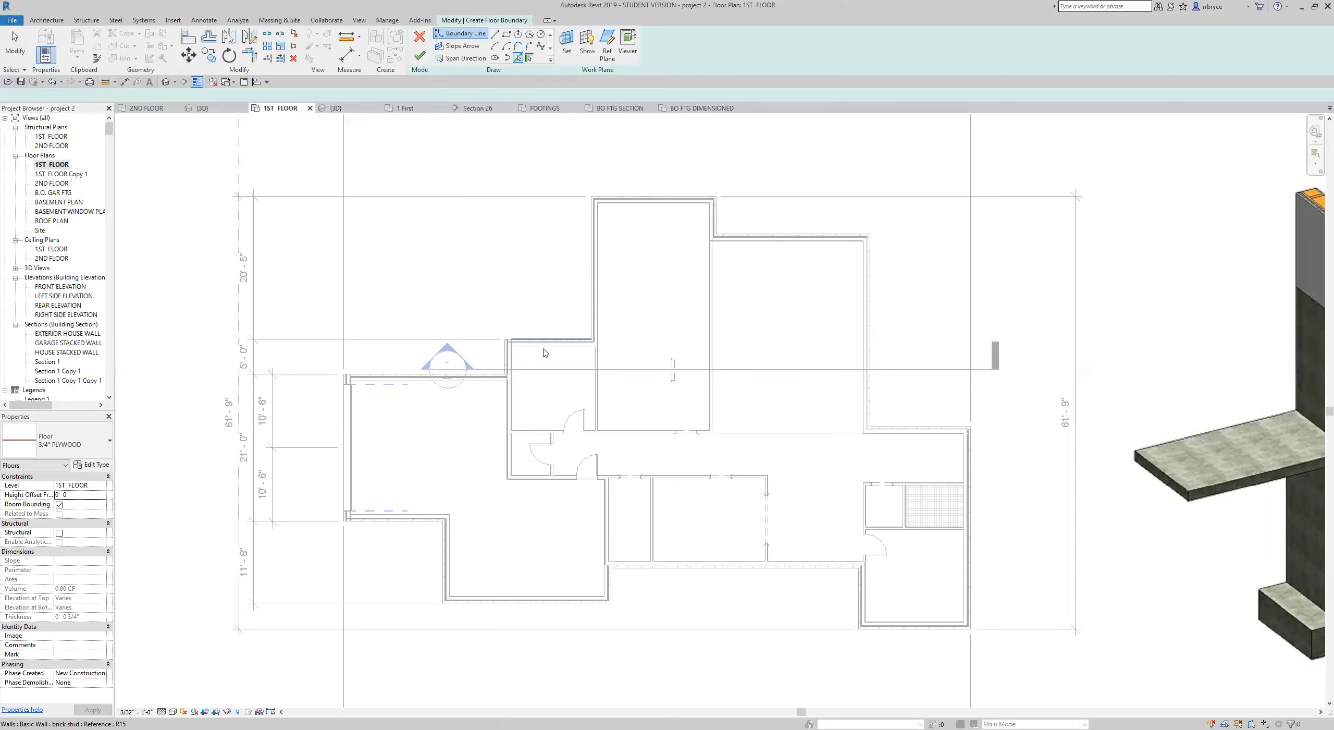
pyautogui.scroll(8, 543, 352)
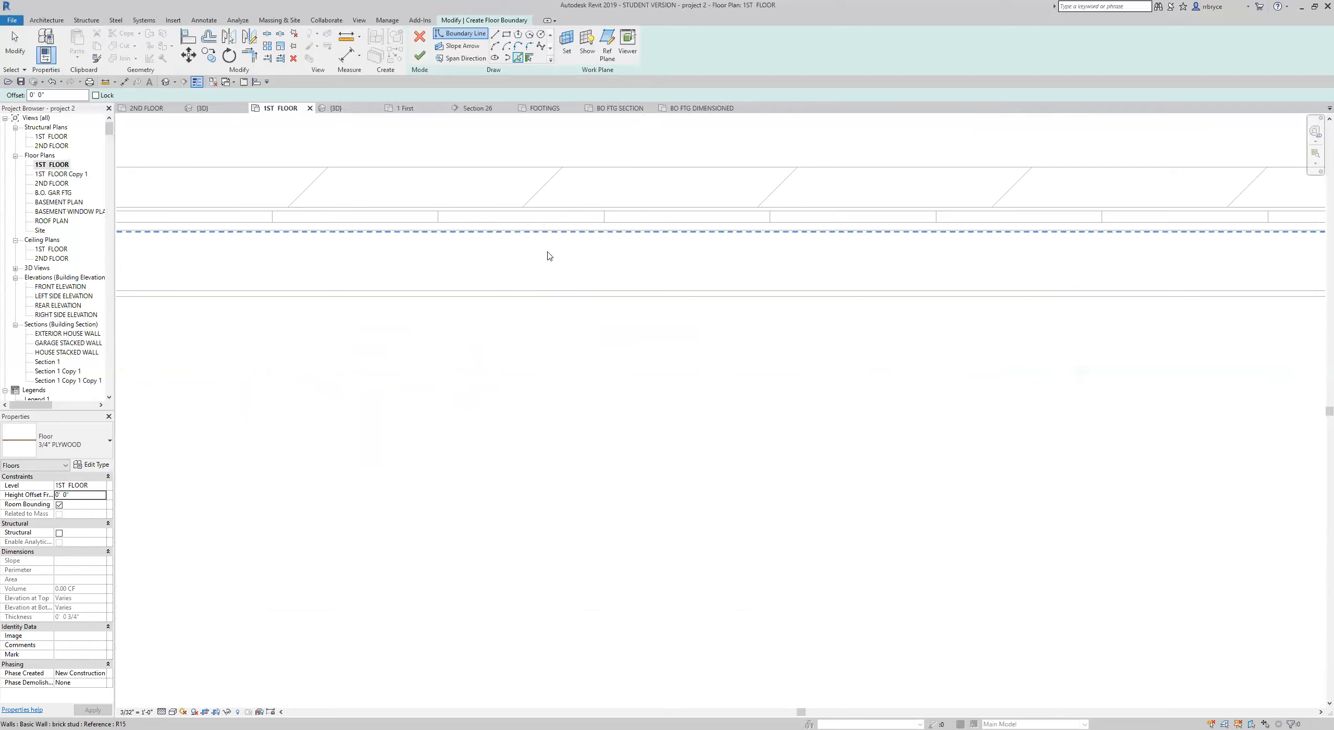
pyautogui.scroll(3, 568, 244)
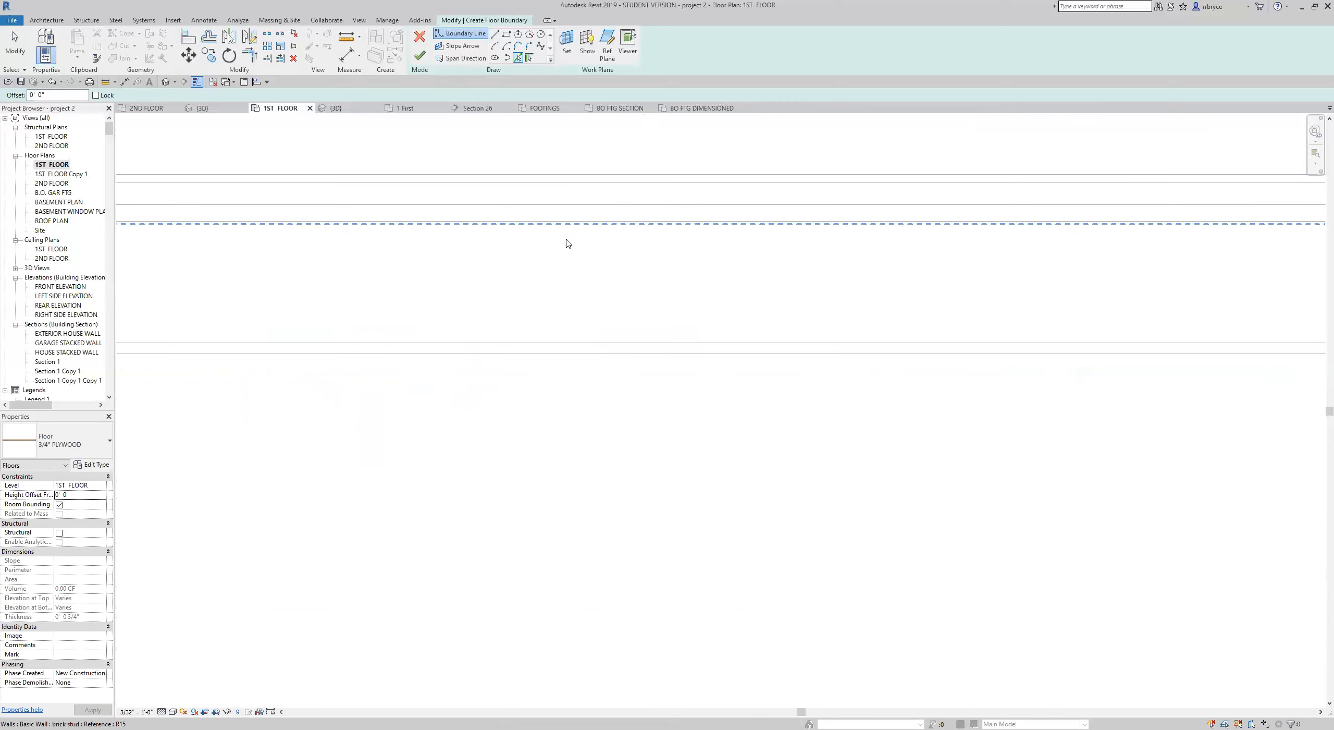
pyautogui.scroll(-1, 641, 328)
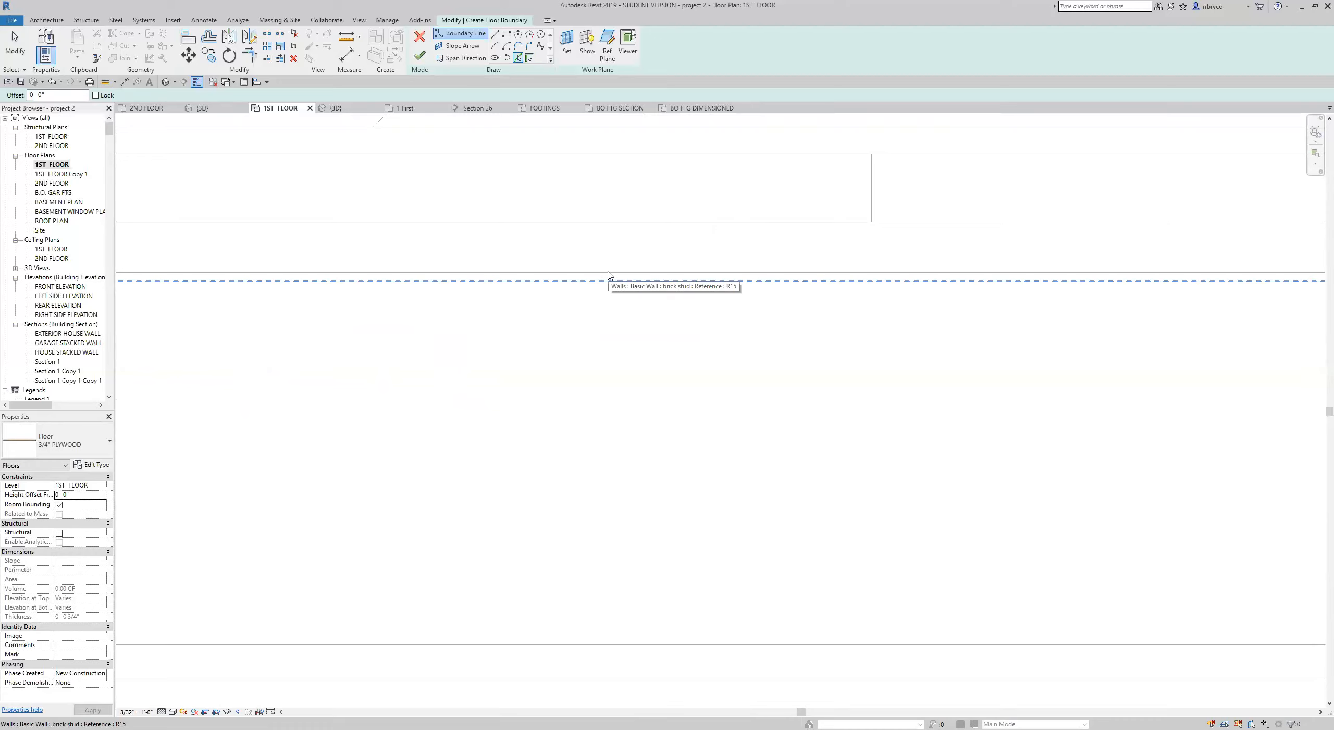
pyautogui.press('Tab')
pyautogui.press('Tab')
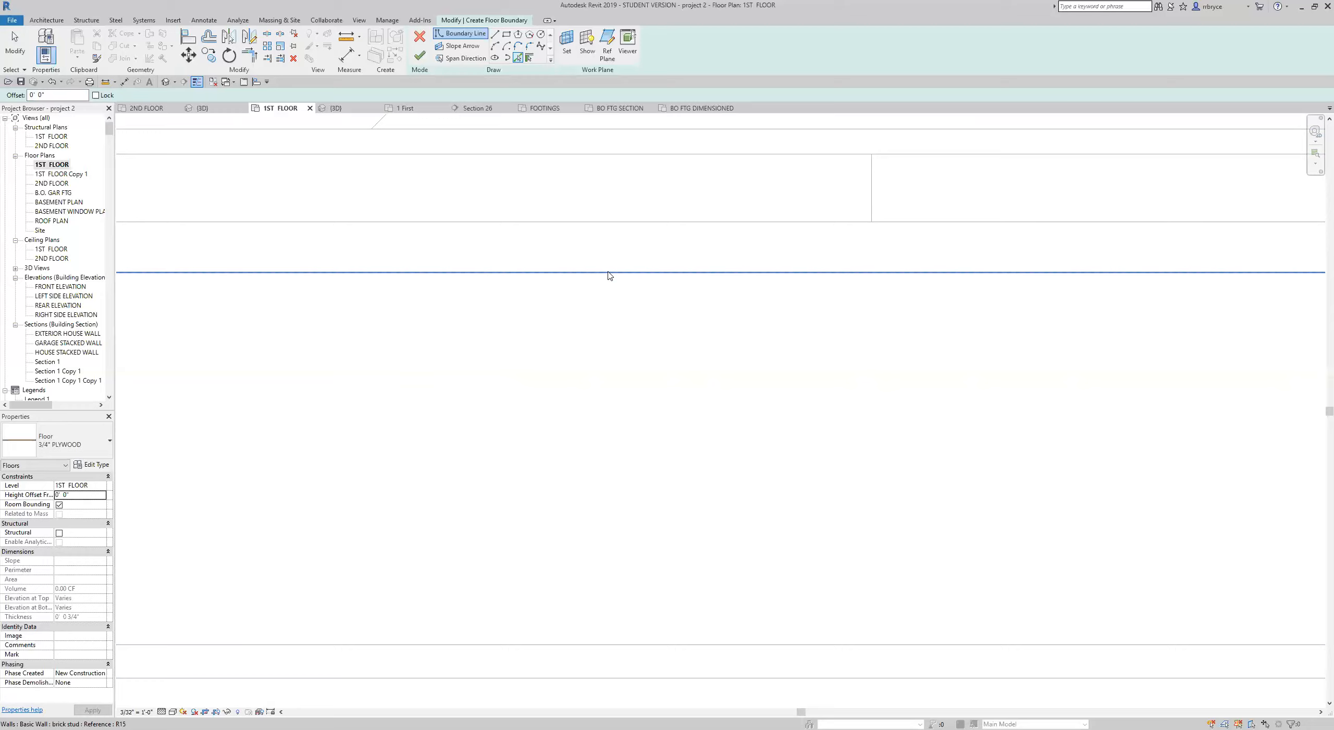
pyautogui.click(609, 273)
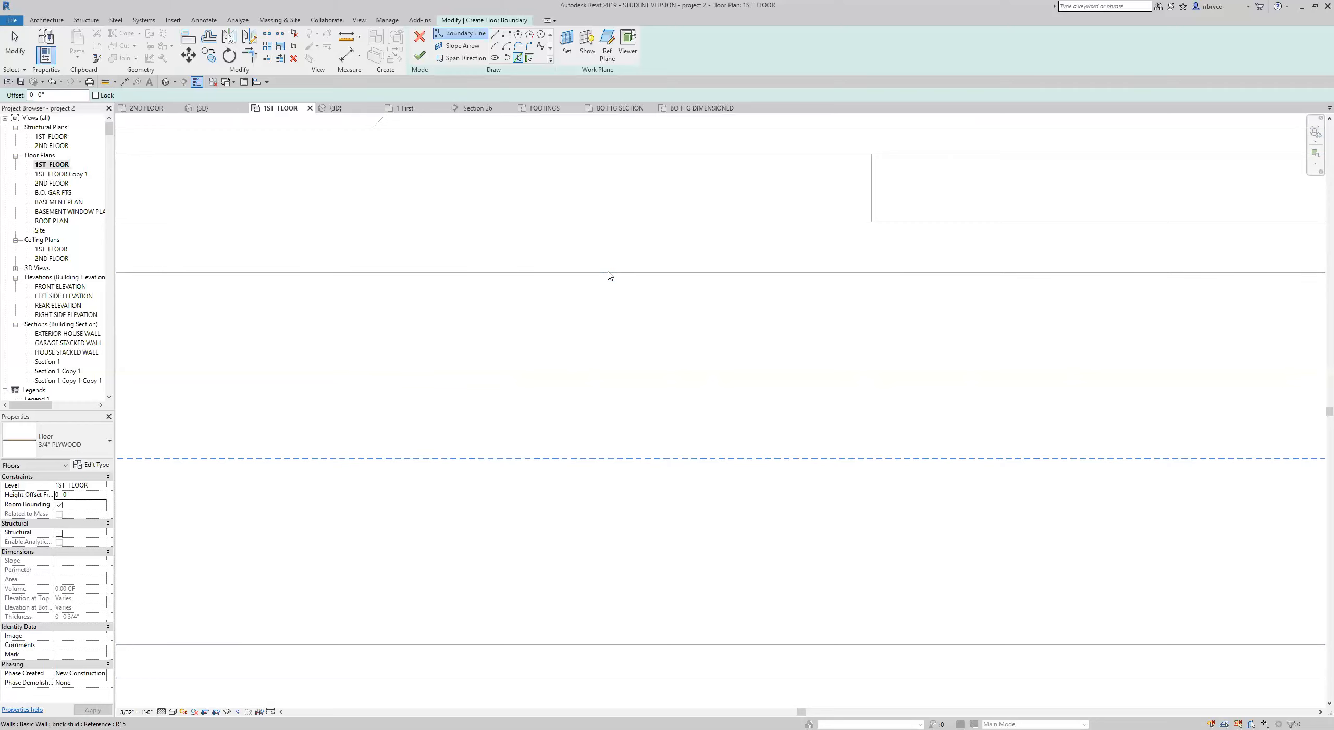
pyautogui.press('Tab')
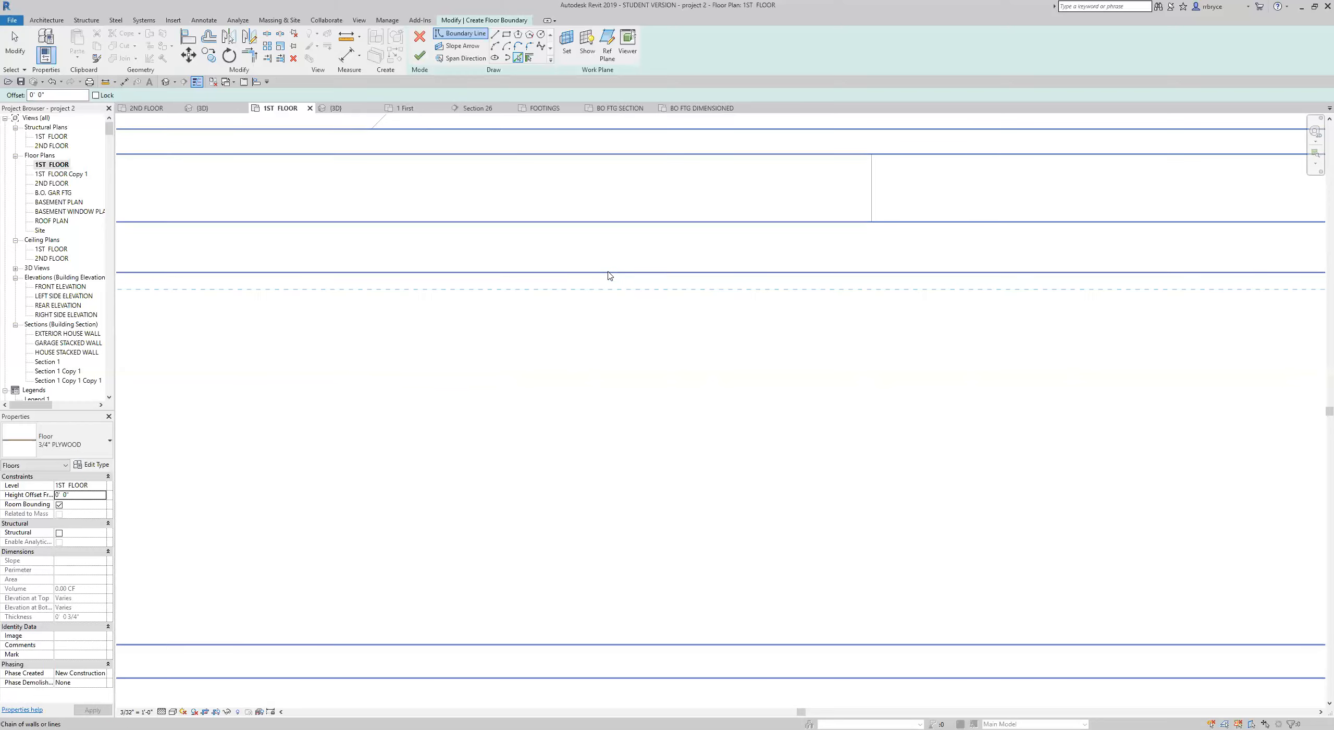
pyautogui.press('Tab')
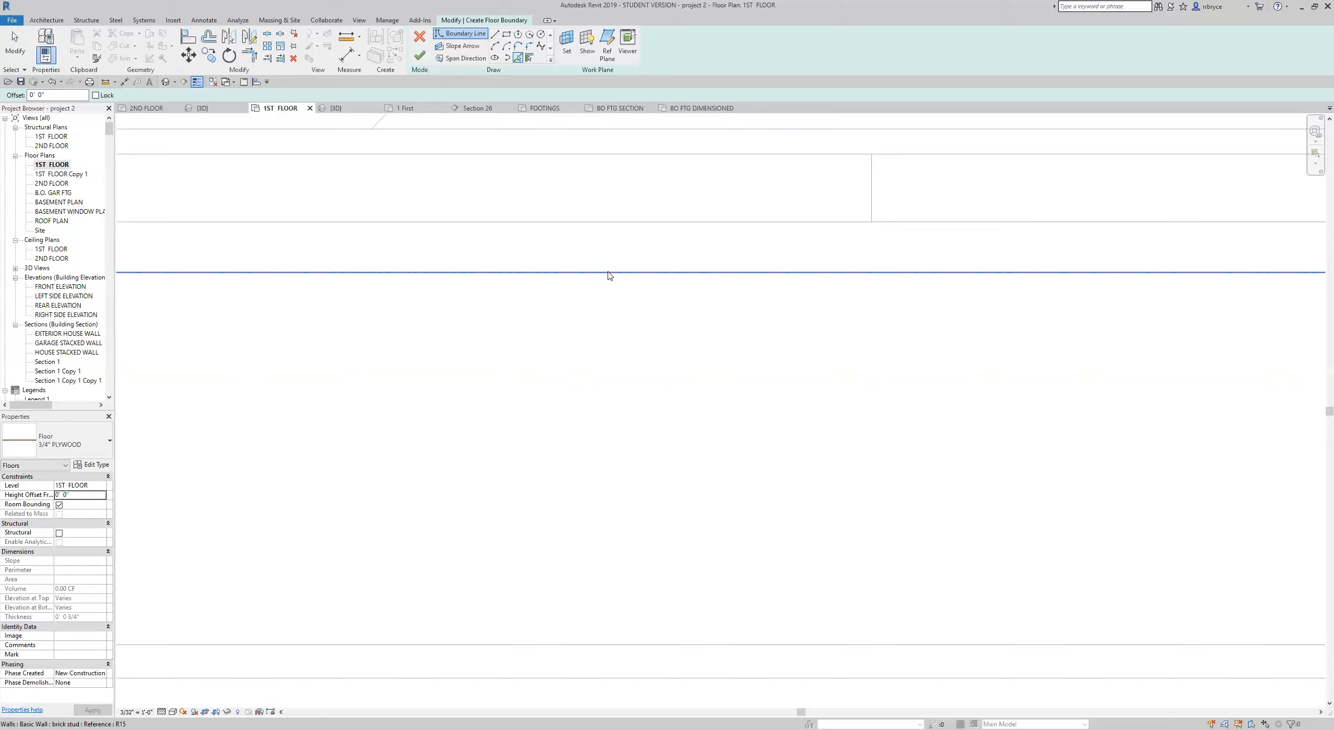
pyautogui.click(609, 275)
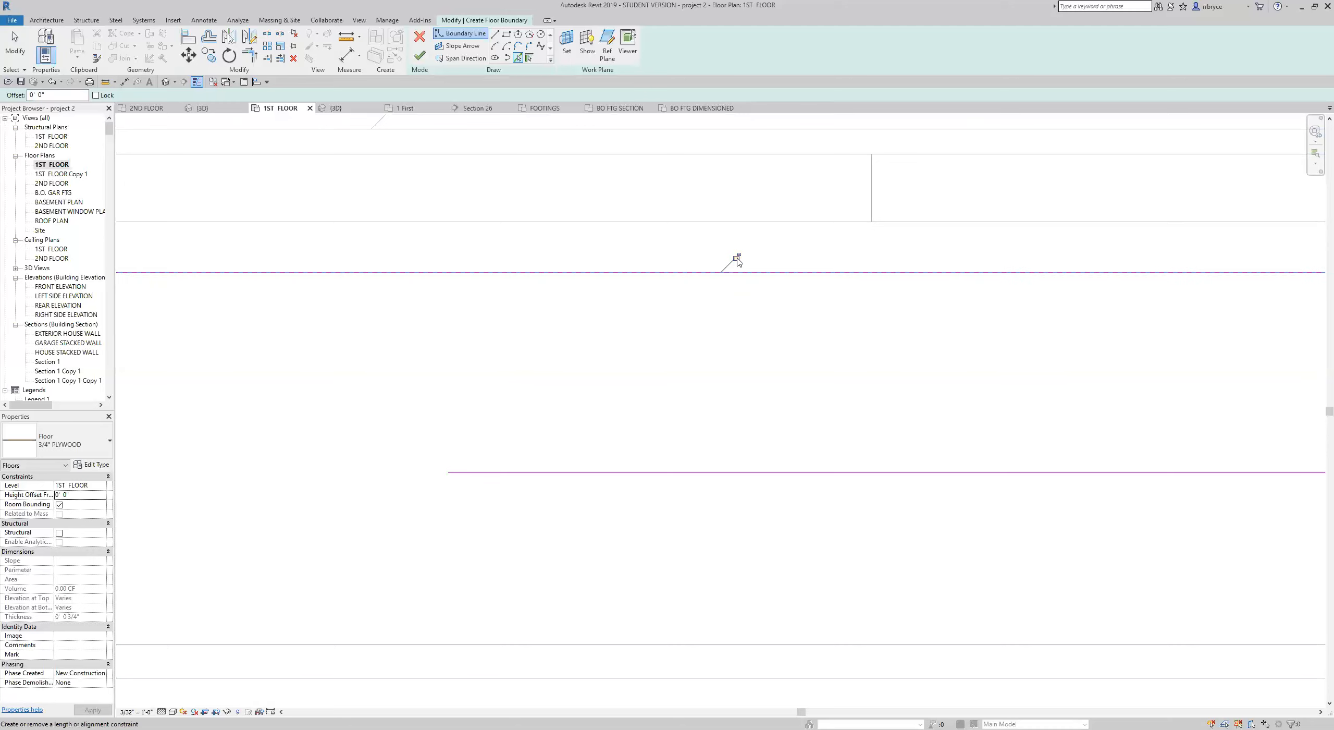
pyautogui.click(736, 257)
# Add a locked boundary line along the stud face of the vertical exterior wall rising to the plan's uppermost wall
pyautogui.scroll(-2, 739, 362)
pyautogui.scroll(-3, 738, 361)
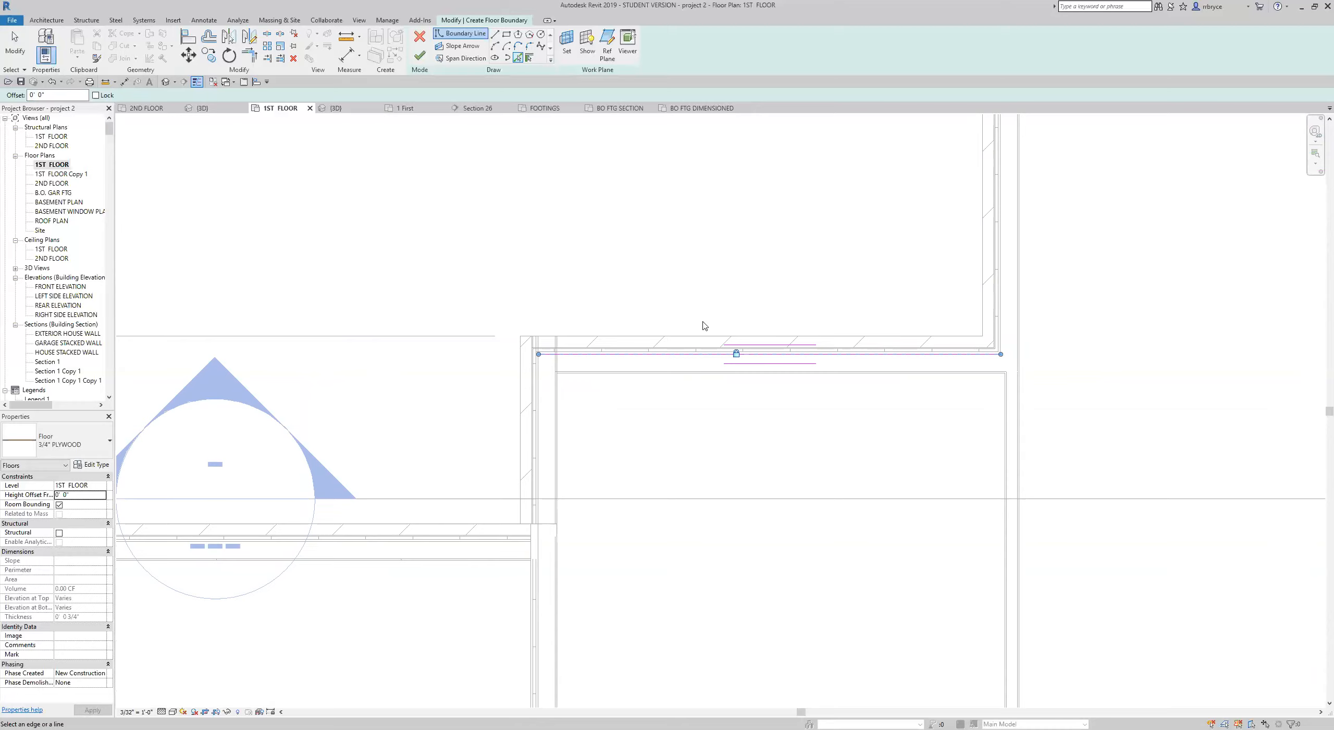
pyautogui.scroll(3, 1021, 276)
pyautogui.moveTo(918, 296); pyautogui.dragTo(861, 355, button='middle')
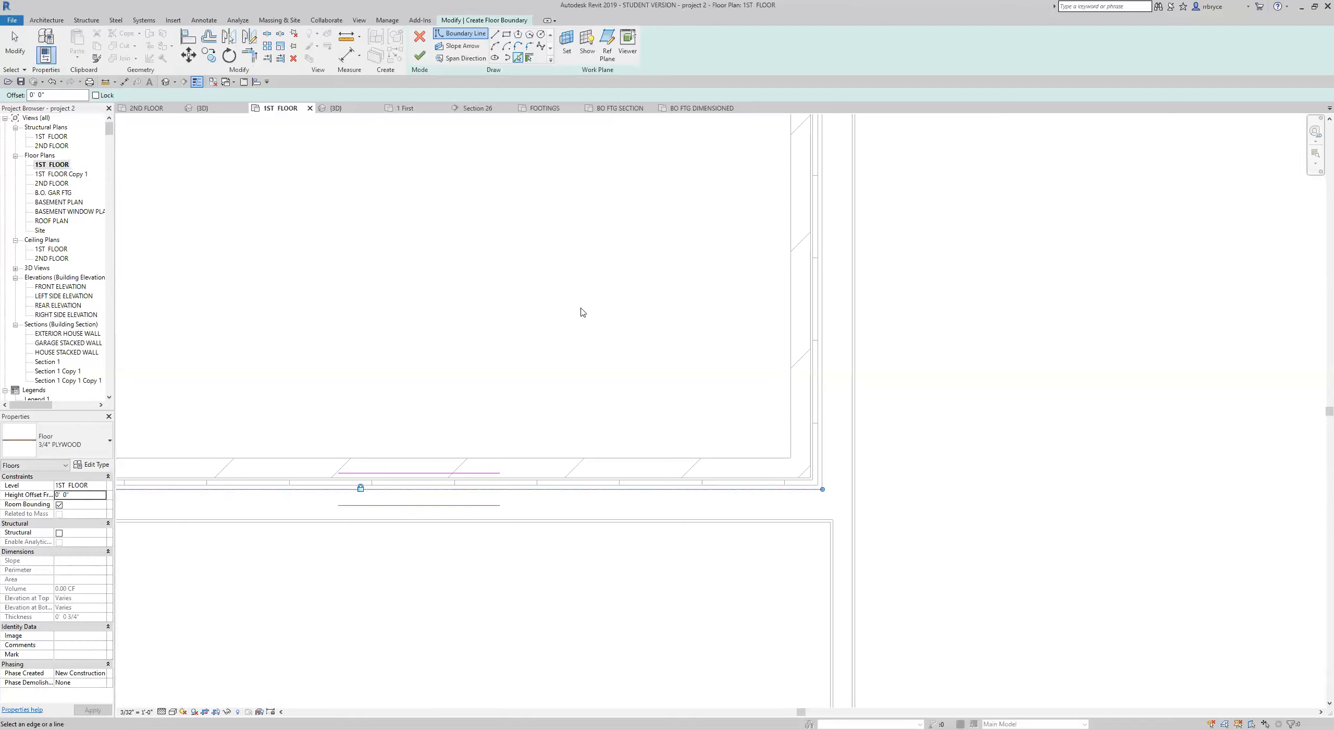
pyautogui.scroll(6, 834, 366)
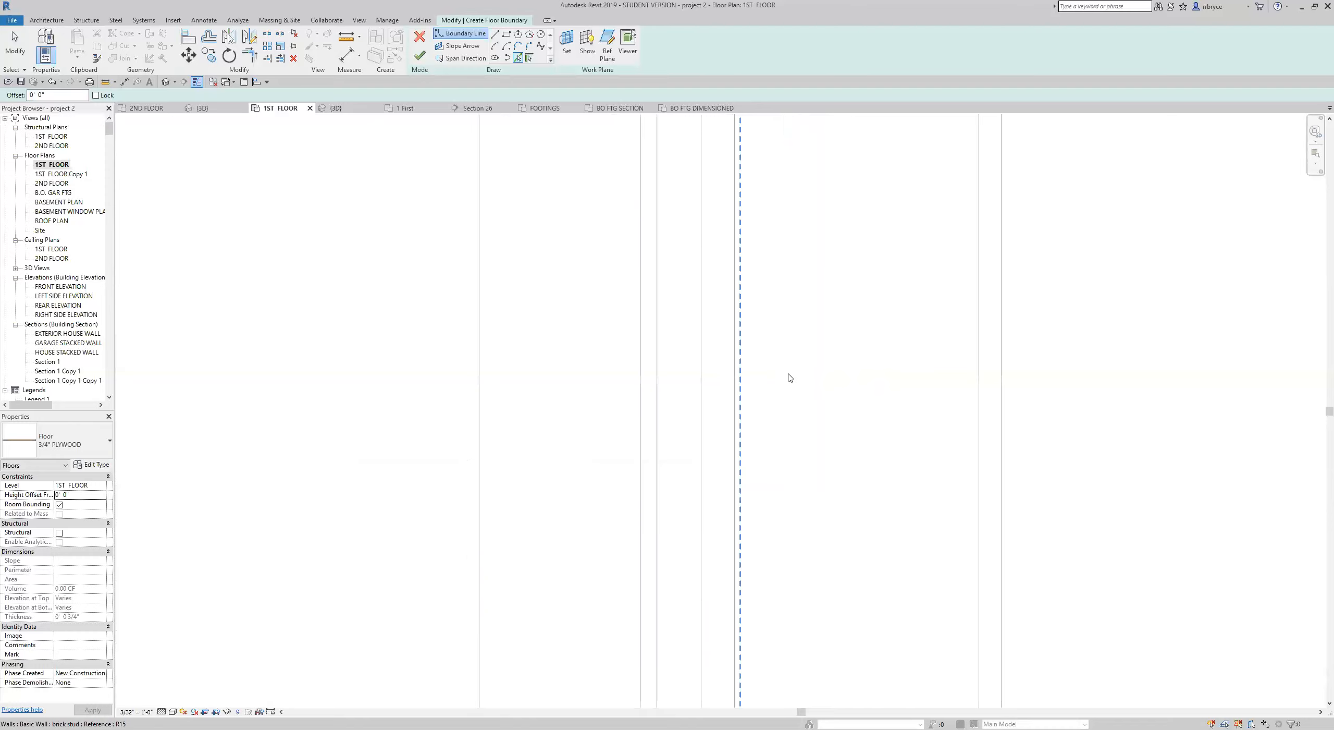
pyautogui.press('Tab')
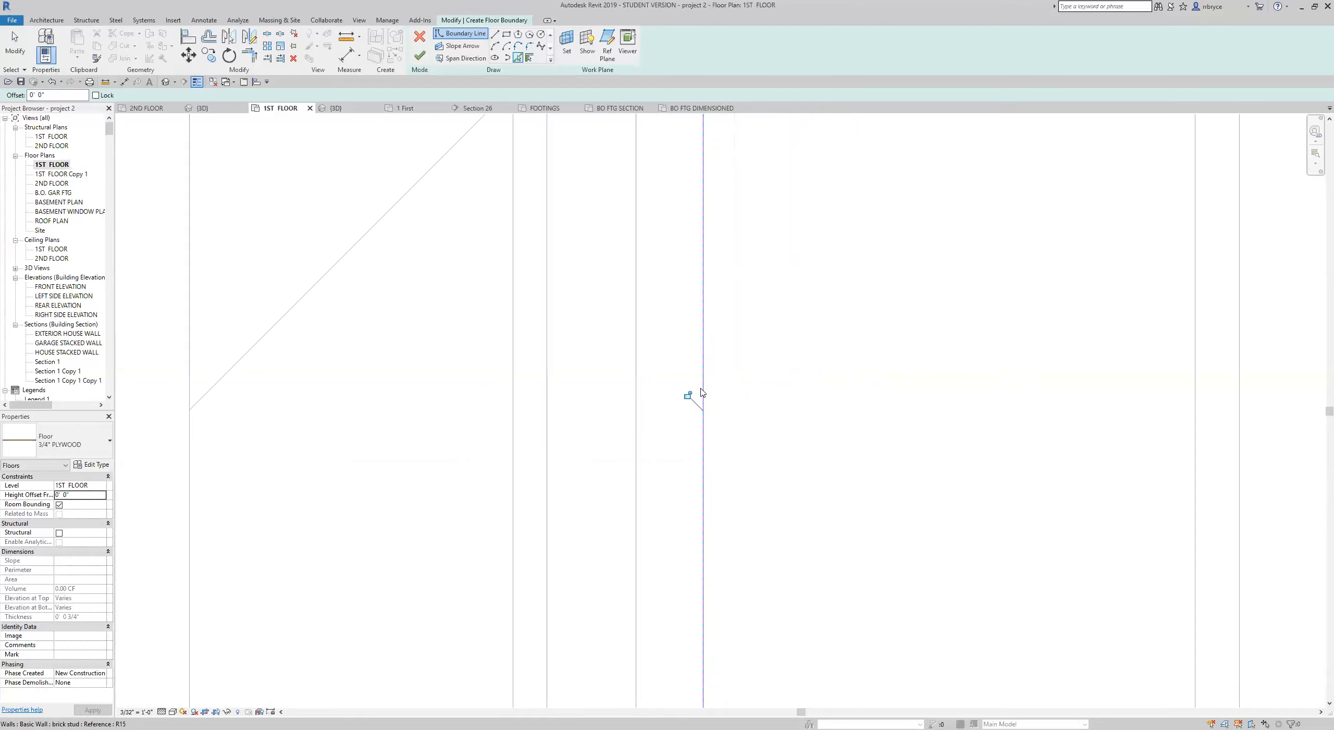
pyautogui.scroll(-3, 690, 404)
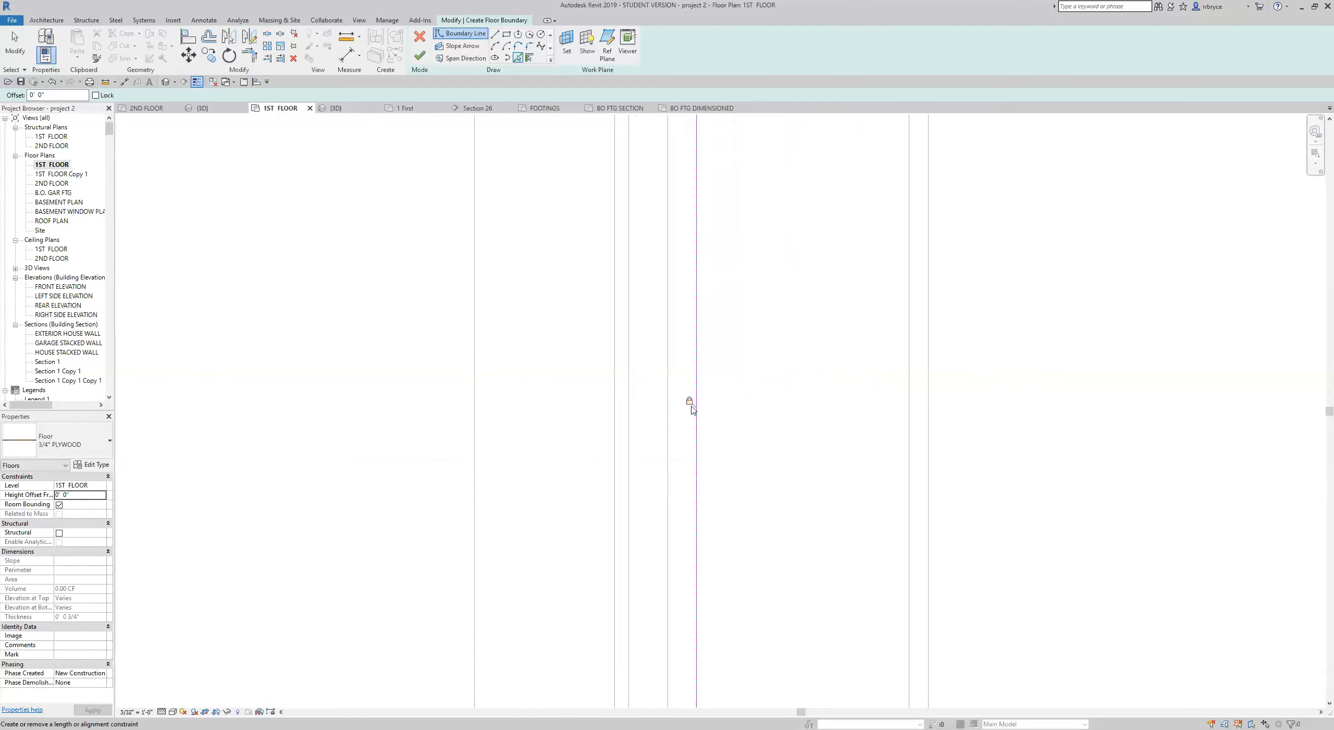
# Add a locked boundary line along the stud face of the plan's uppermost horizontal exterior wall
pyautogui.scroll(-4, 691, 409)
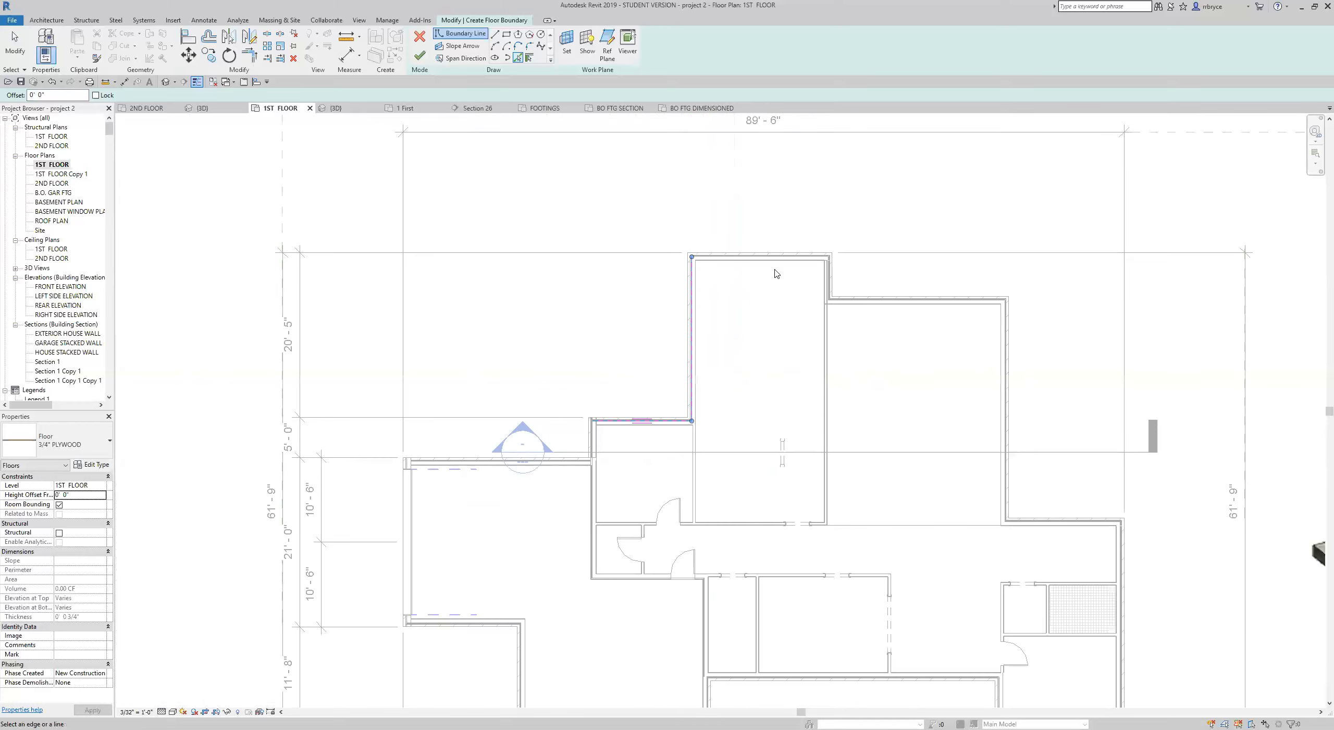
pyautogui.scroll(5, 767, 293)
pyautogui.scroll(5, 767, 294)
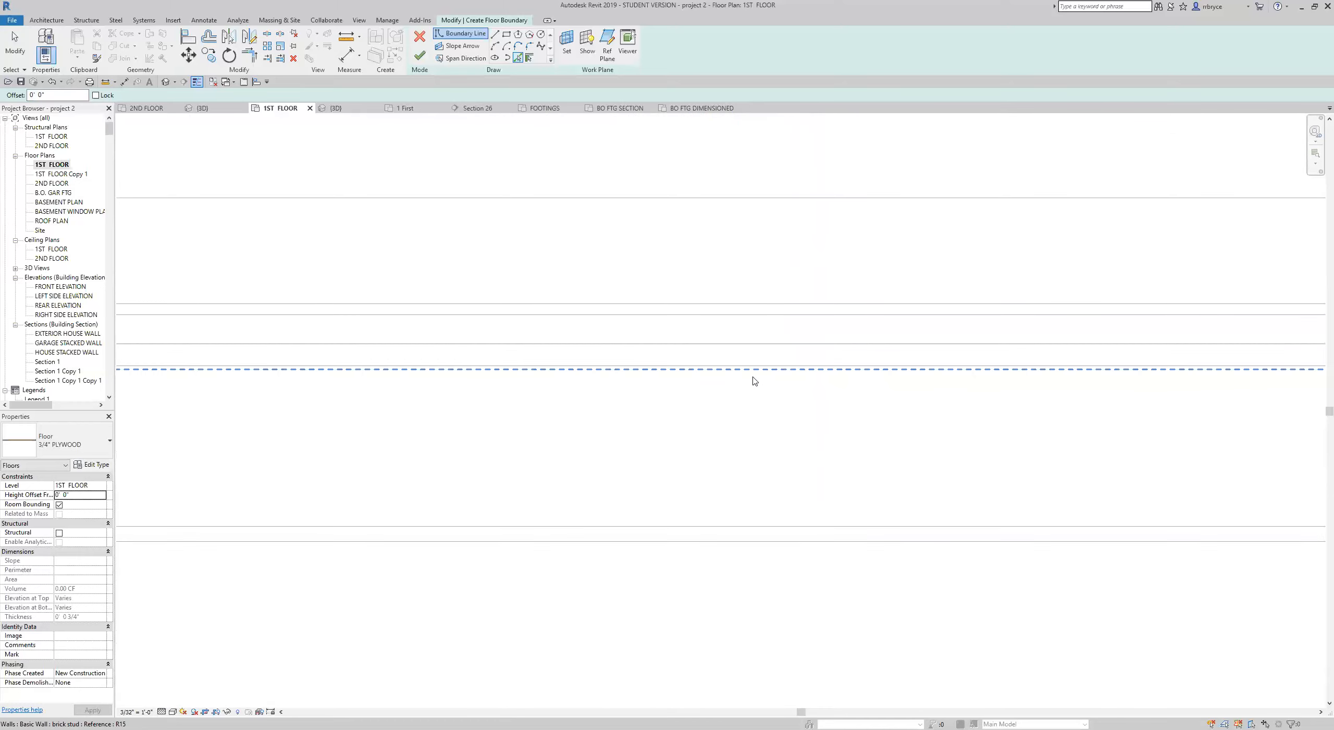
pyautogui.click(761, 372)
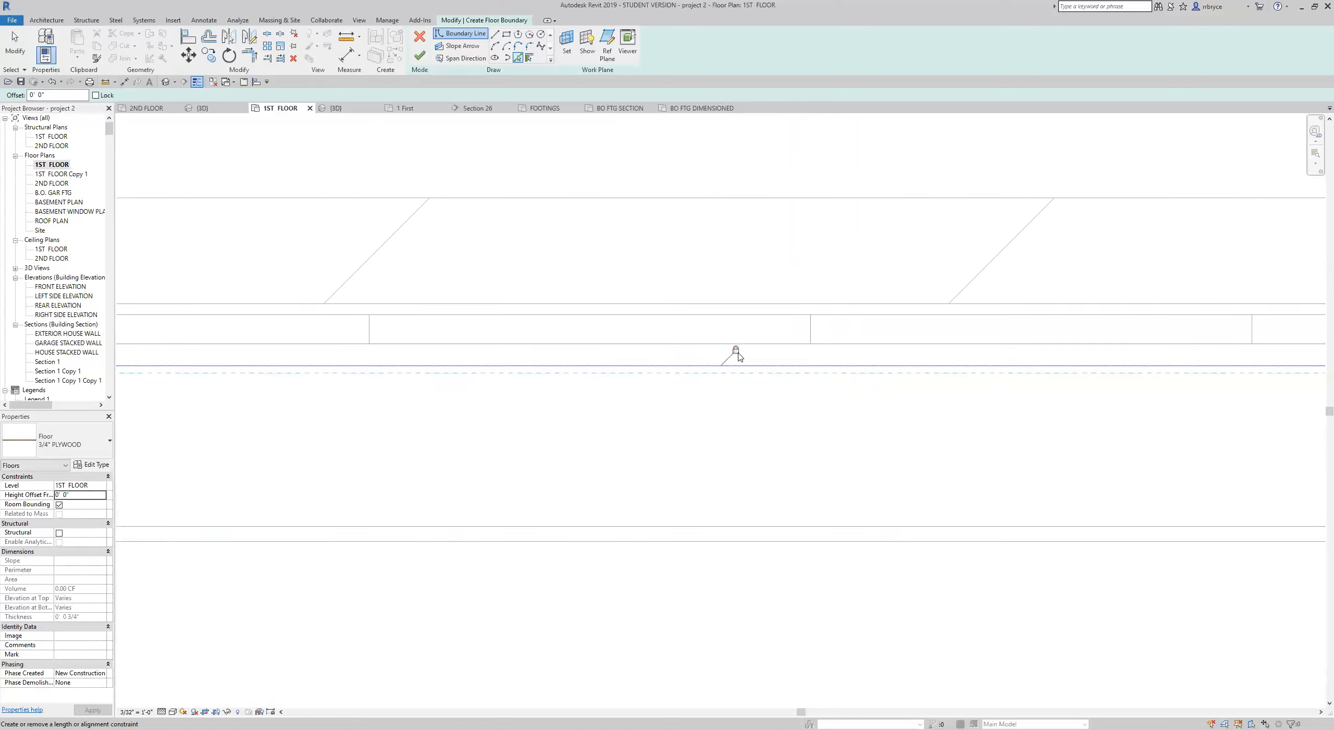
# Add a boundary line along the stud face of the short vertical jog wall east of the uppermost wall
pyautogui.scroll(-3, 738, 349)
pyautogui.scroll(4, 963, 494)
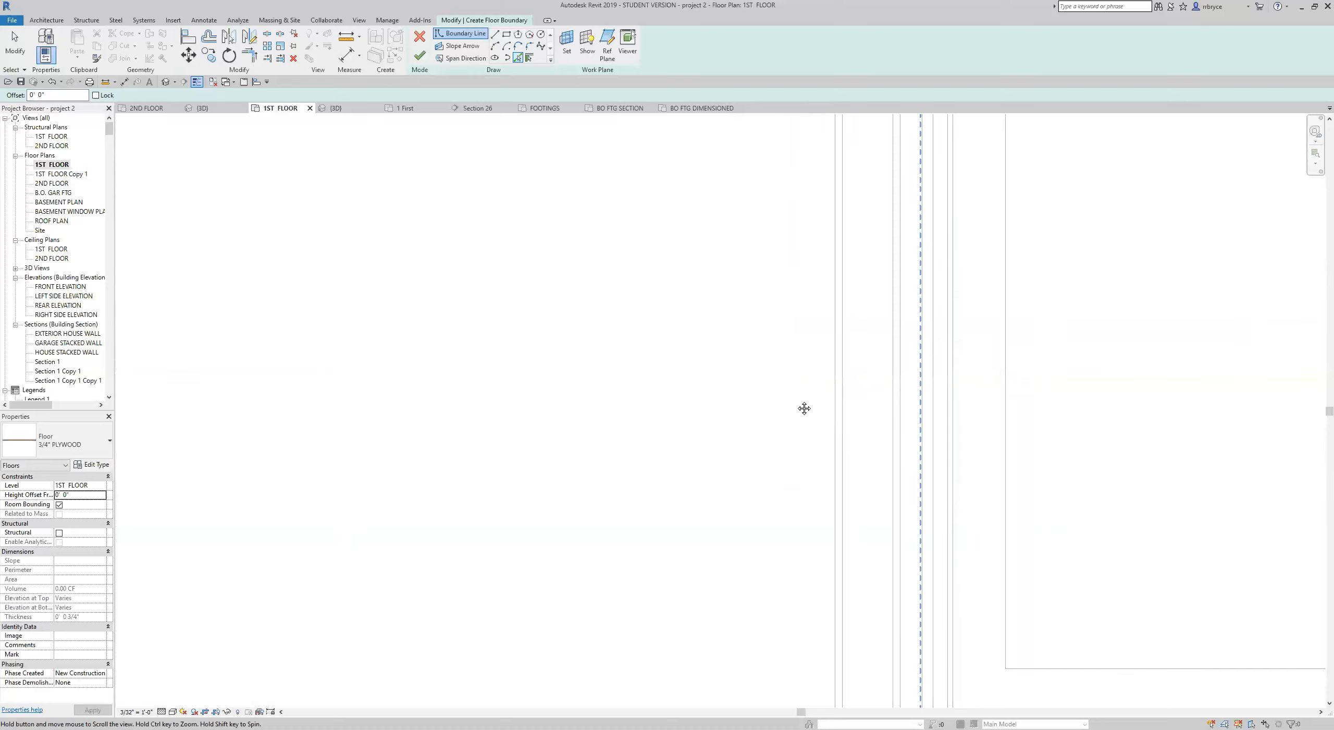
pyautogui.scroll(-3, 745, 476)
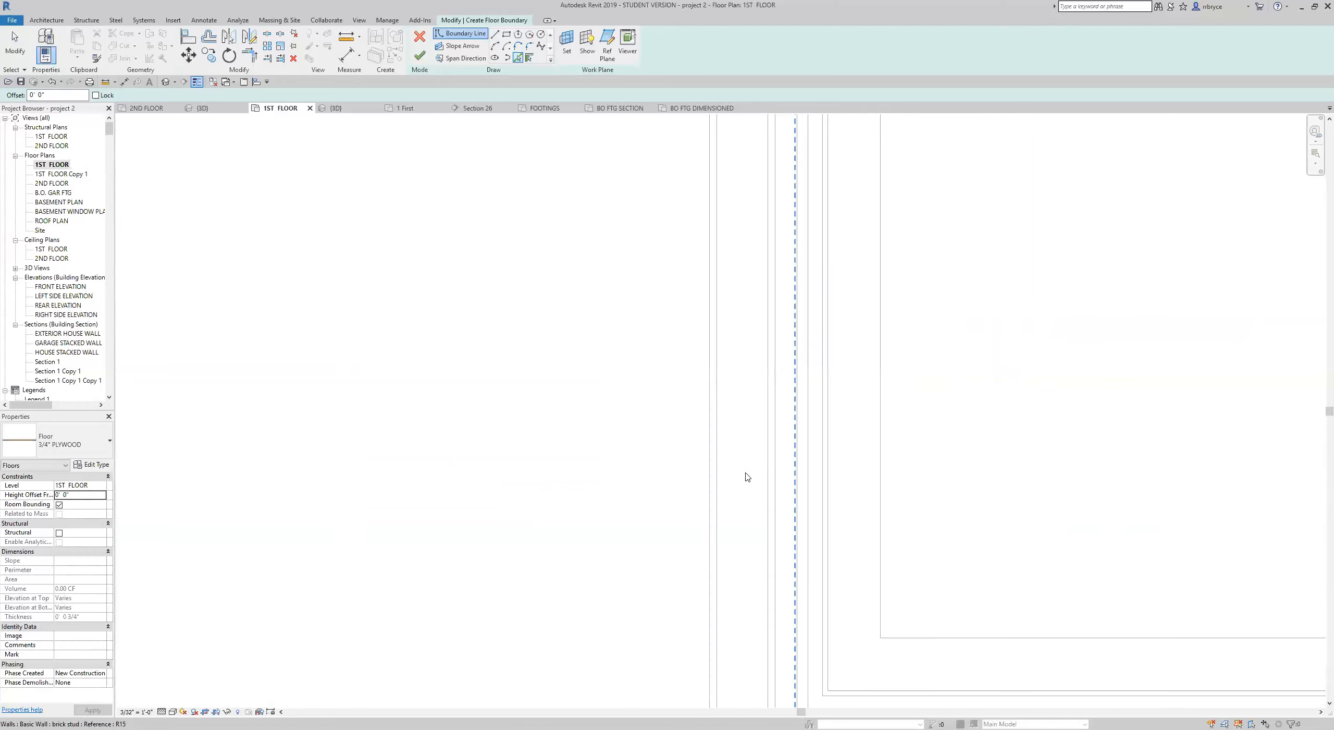
pyautogui.scroll(3, 761, 453)
pyautogui.press('Tab')
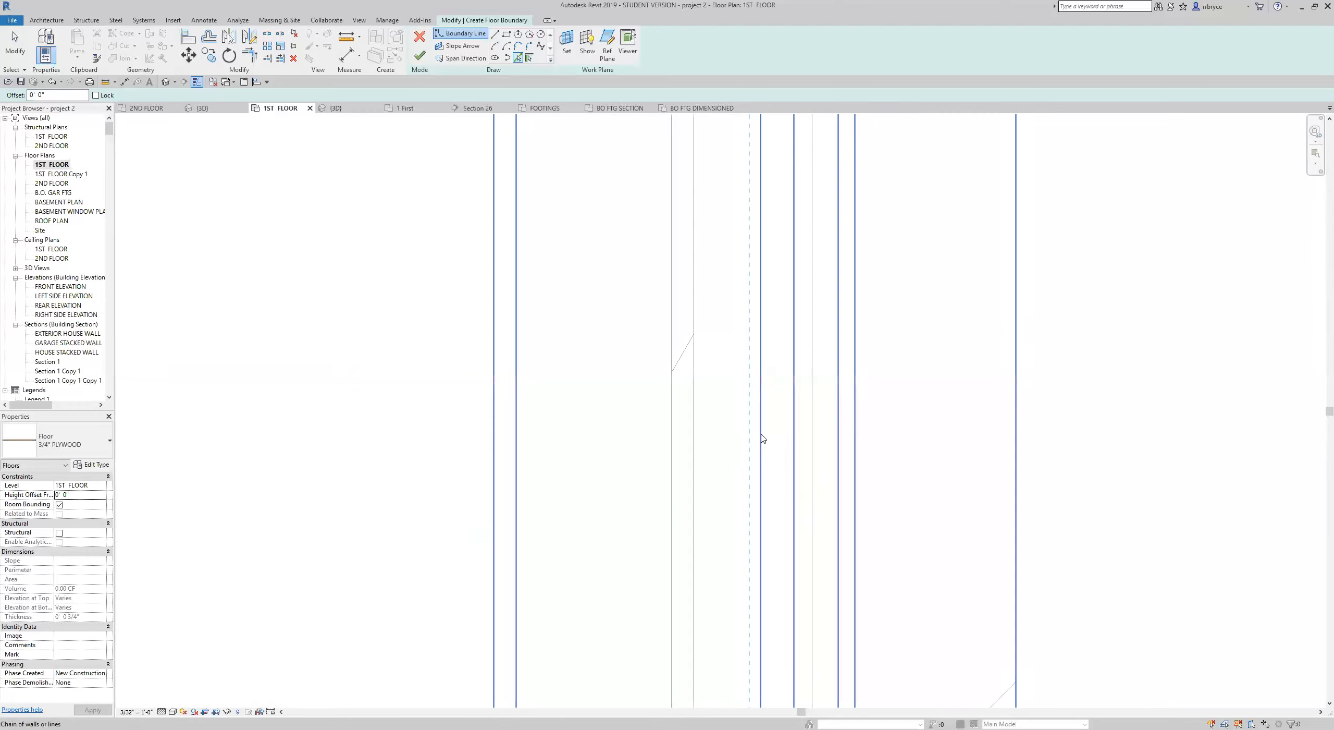
pyautogui.click(761, 437)
# Add a boundary line along the stud face of the upper-right room's top exterior wall
pyautogui.scroll(-4, 745, 397)
pyautogui.scroll(4, 962, 438)
pyautogui.scroll(3, 948, 426)
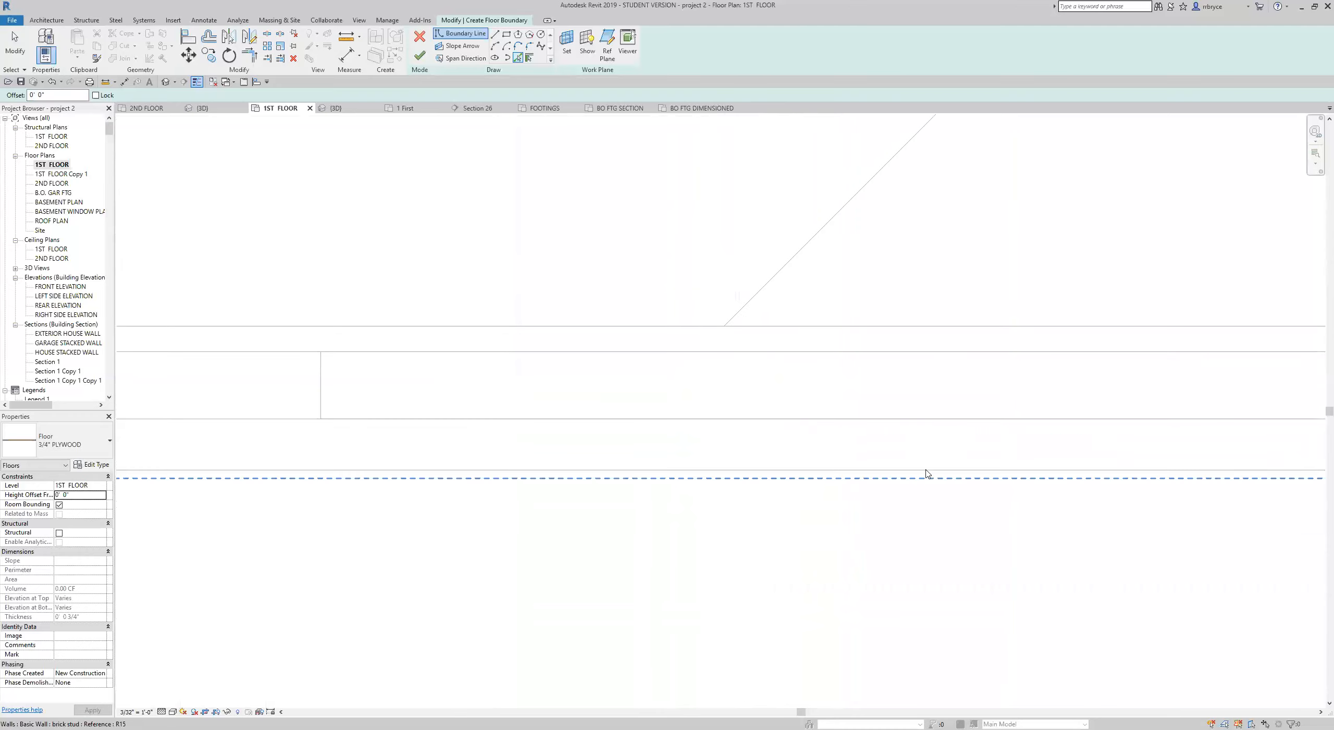
pyautogui.click(922, 473)
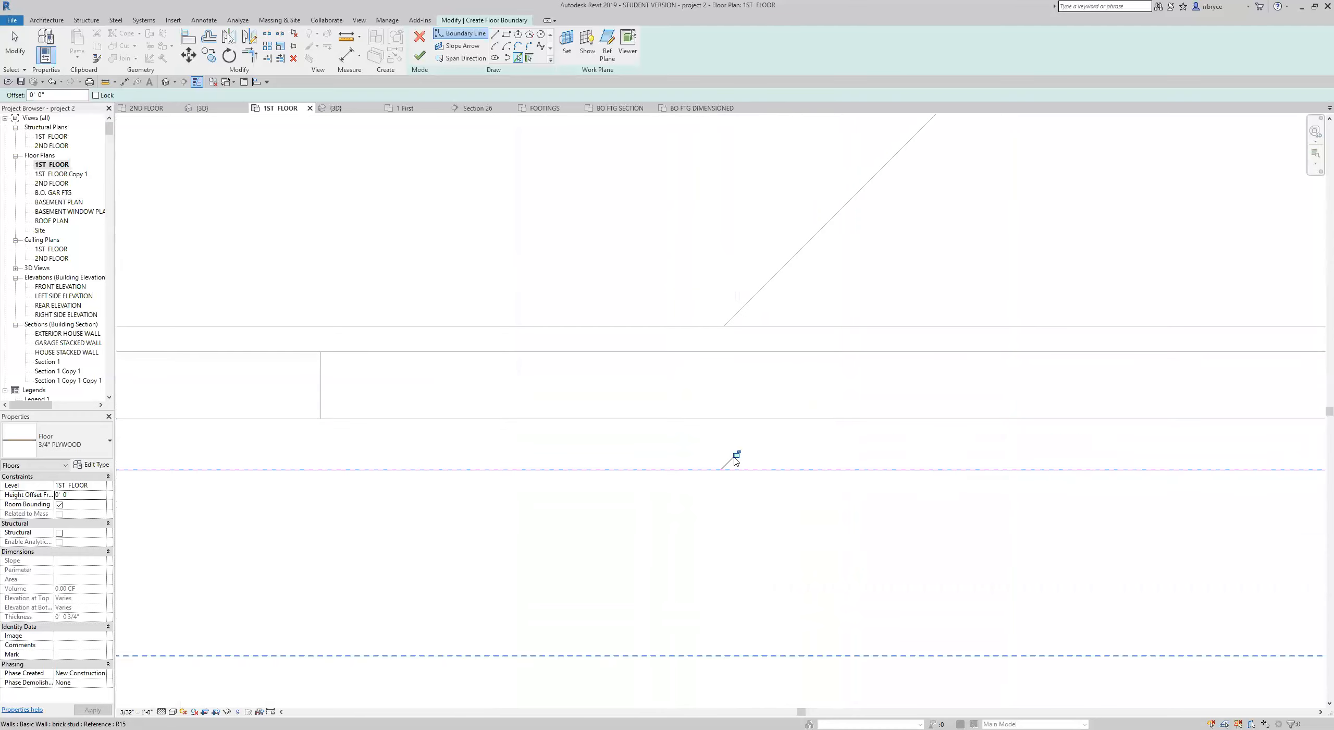
# Add a boundary line along the stud face of the upper-right room's long vertical exterior wall and lock it
pyautogui.scroll(-3, 745, 464)
pyautogui.scroll(-3, 747, 466)
pyautogui.moveTo(872, 529); pyautogui.dragTo(779, 348, button='middle')
pyautogui.scroll(5, 834, 500)
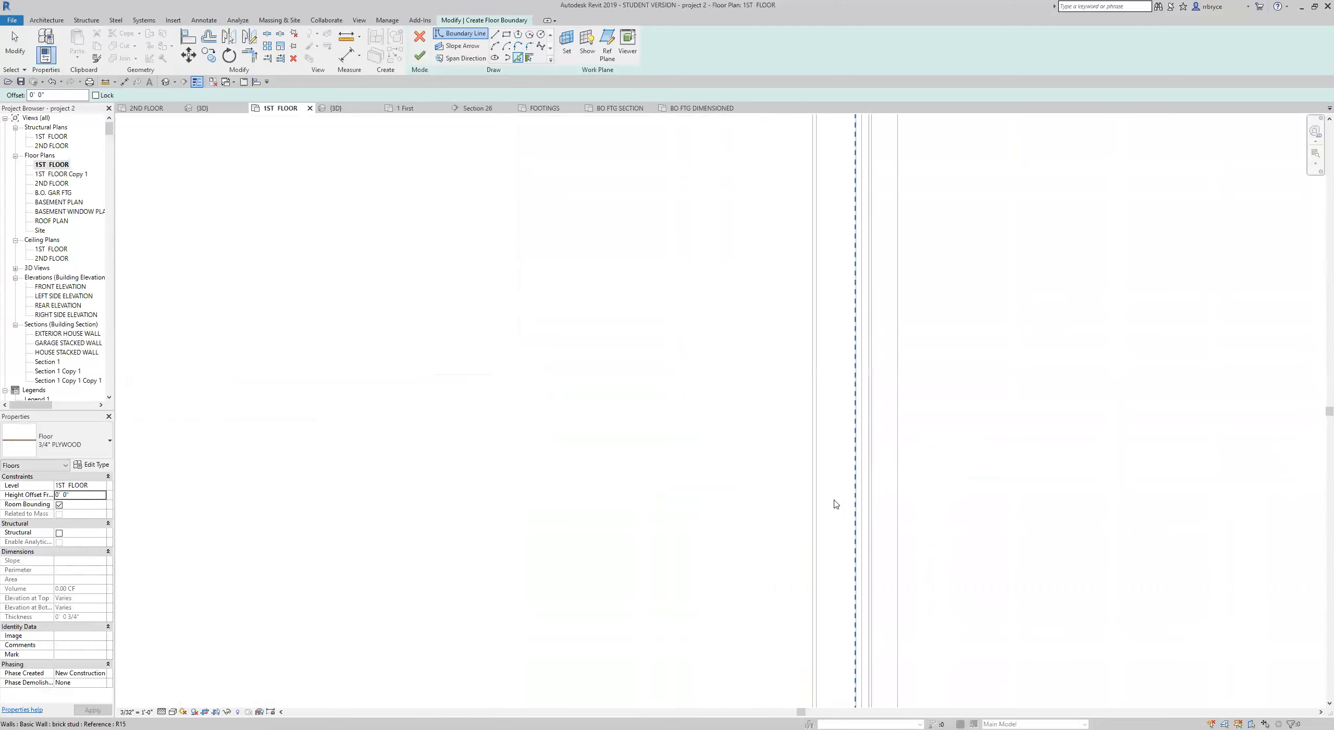
pyautogui.press('Tab')
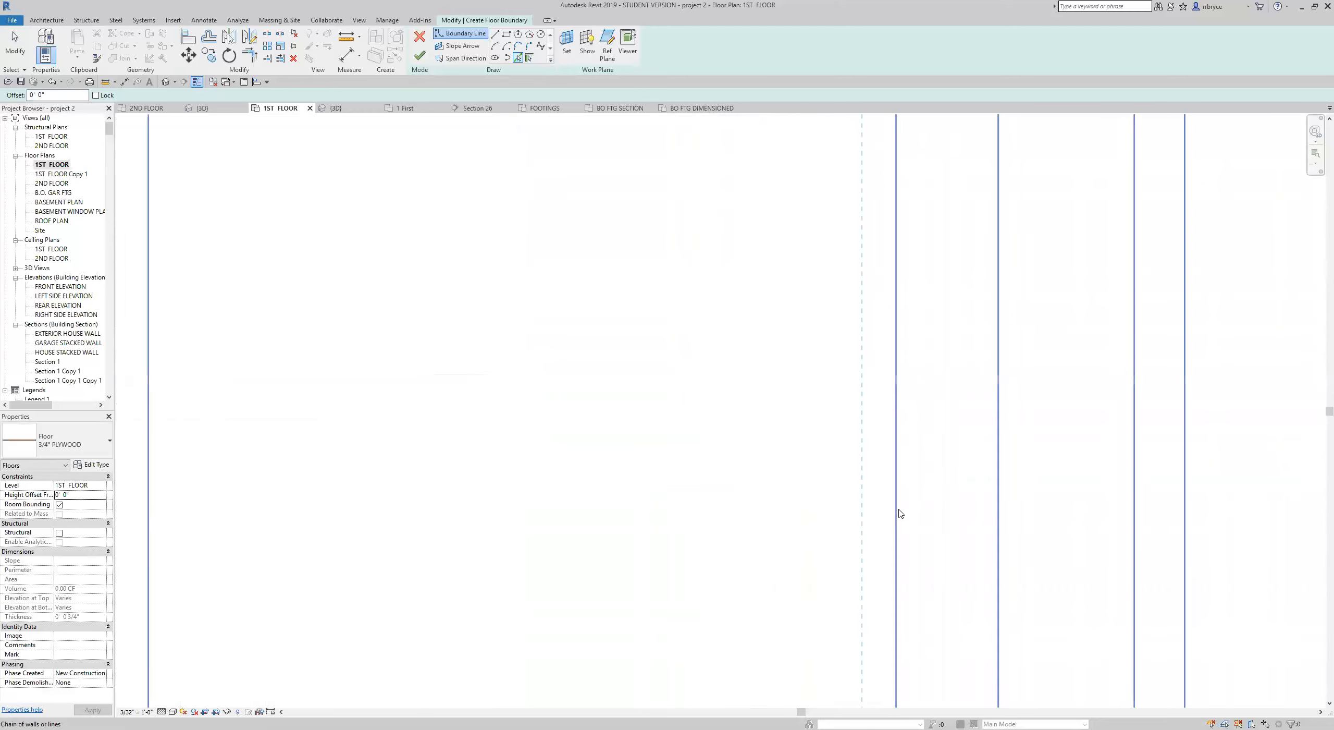
pyautogui.click(897, 513)
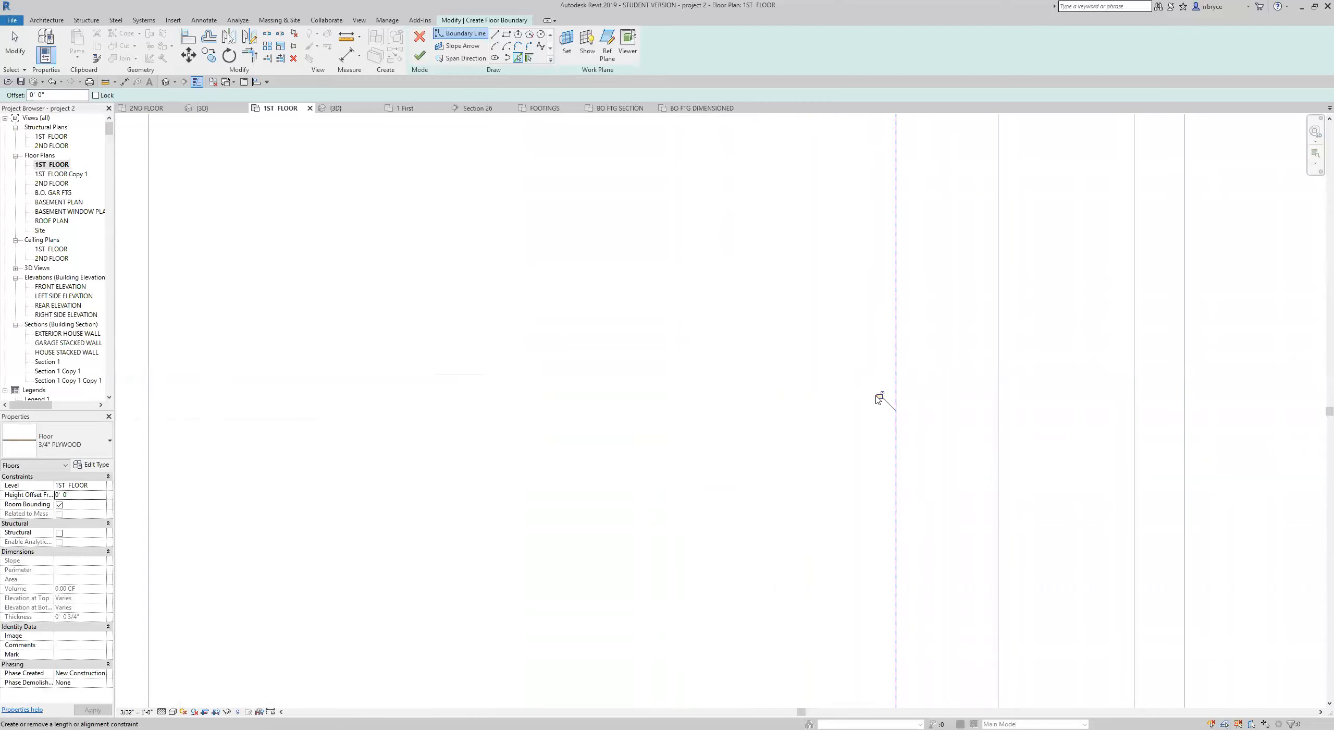
# Add a boundary line along the stud face of the horizontal wall stepping out to the plan's far right exterior wall
pyautogui.scroll(-6, 755, 467)
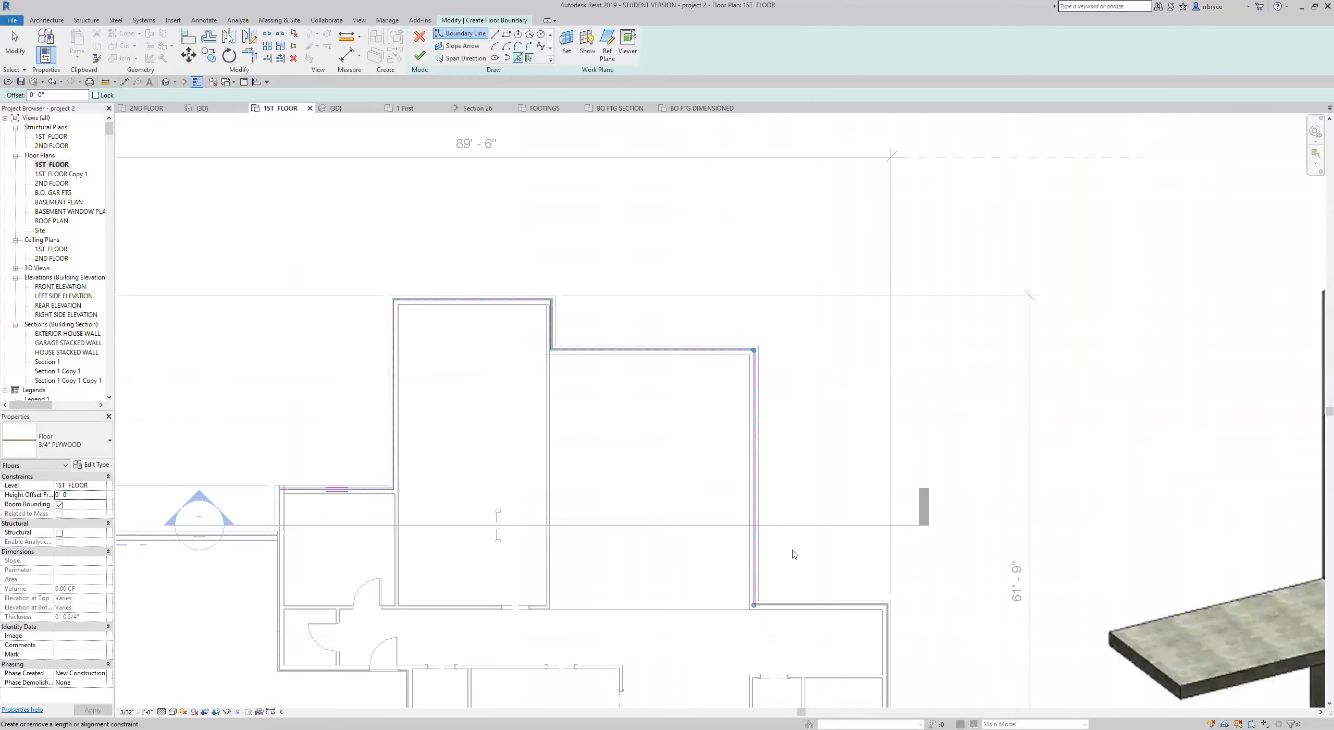
pyautogui.moveTo(792, 551); pyautogui.dragTo(775, 411, button='middle')
pyautogui.scroll(8, 788, 469)
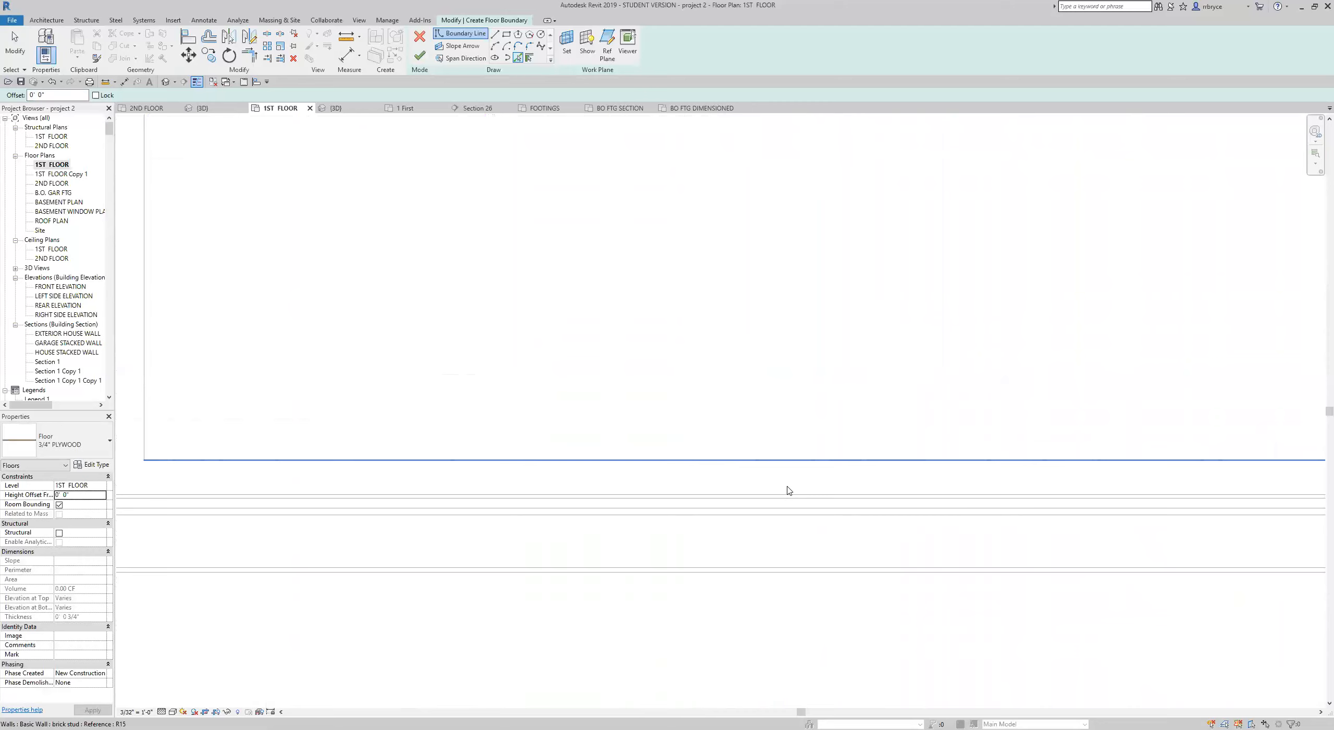
pyautogui.scroll(3, 785, 539)
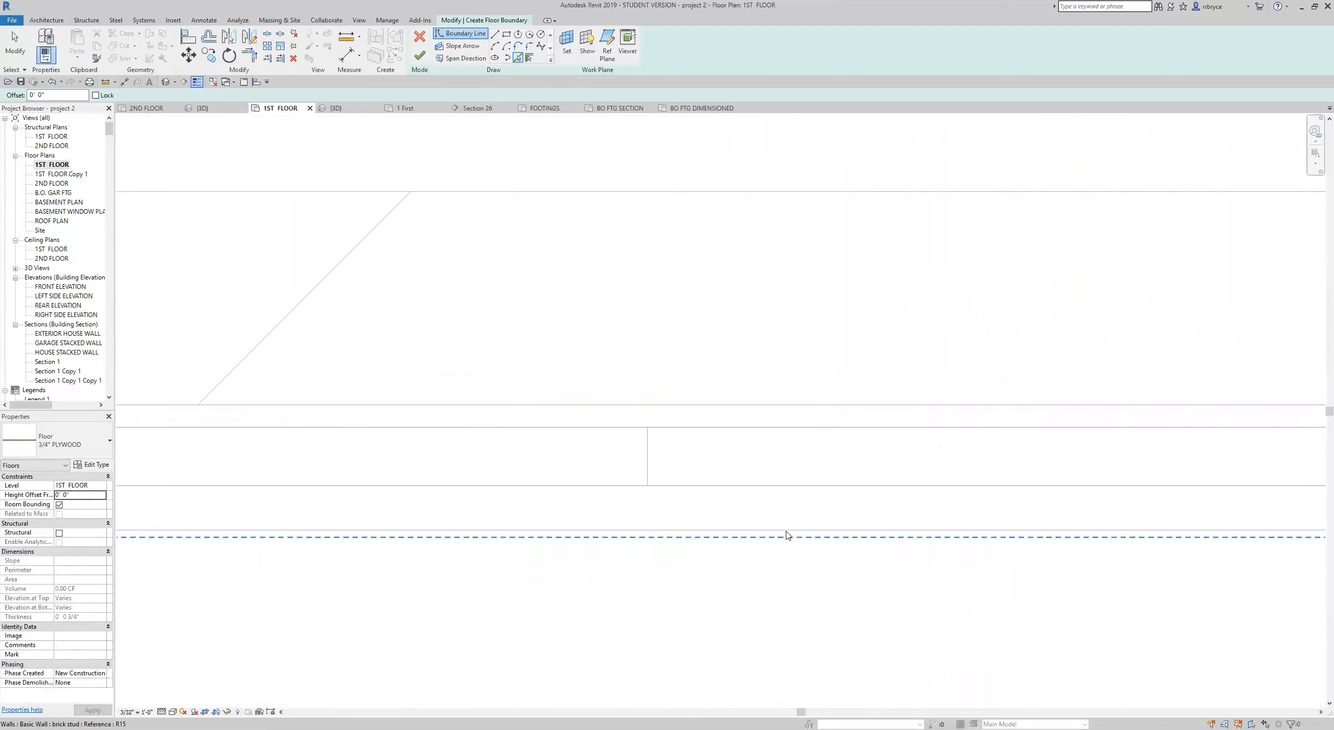
pyautogui.press('Tab')
pyautogui.click(786, 530)
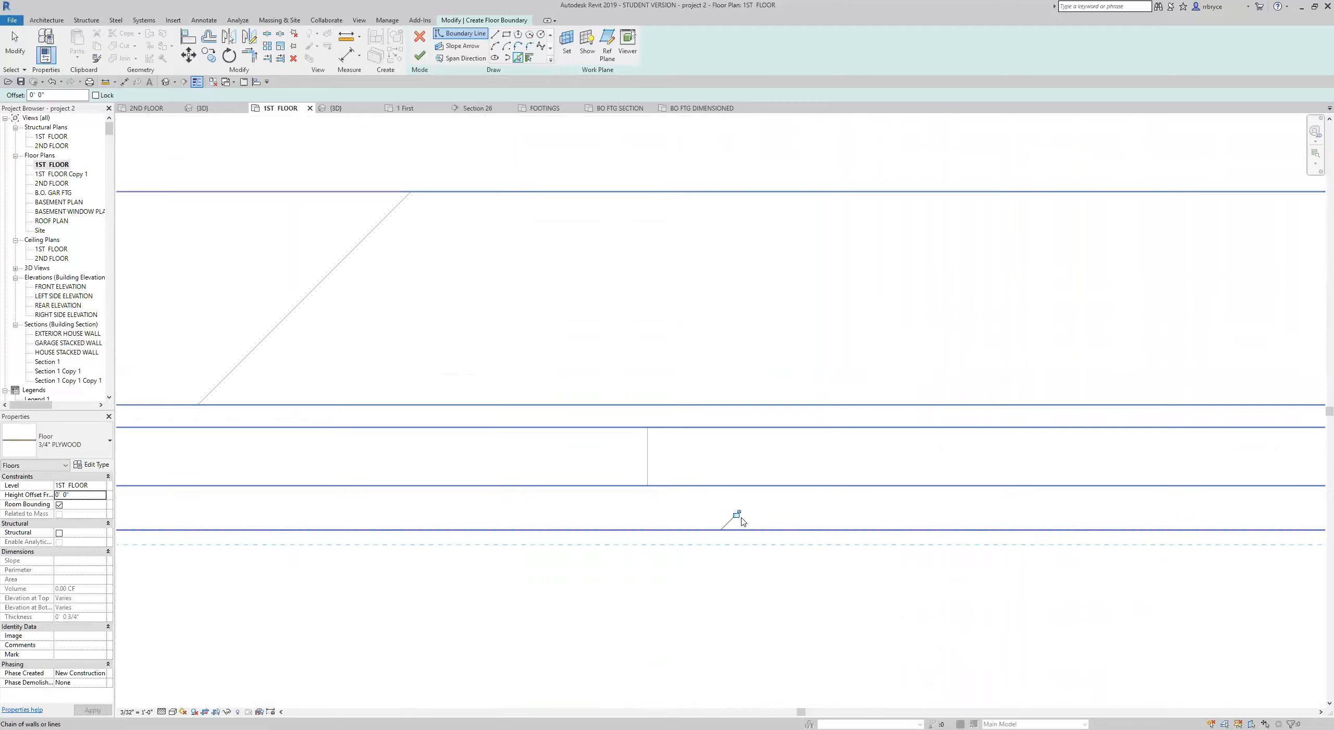
# Add a boundary line along the stud face of the plan's far right vertical exterior wall and lock it
pyautogui.scroll(-8, 739, 516)
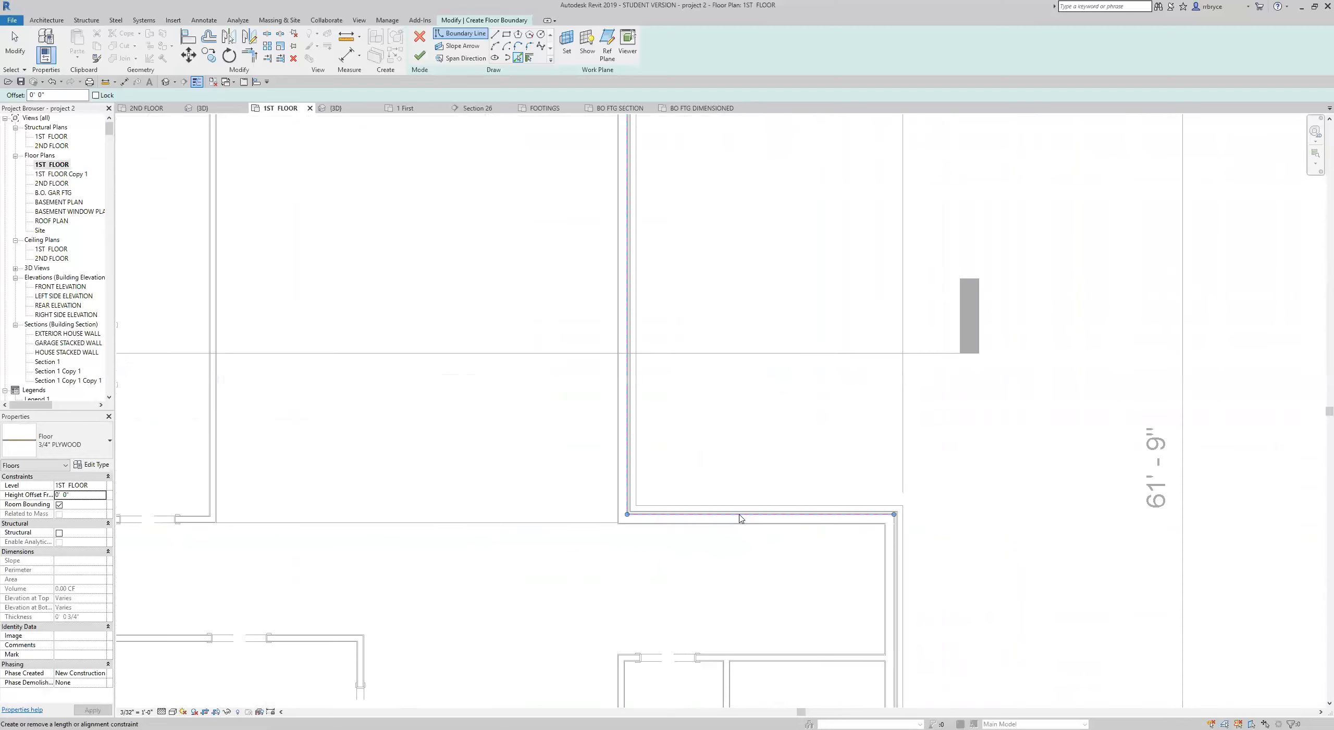
pyautogui.scroll(6, 794, 583)
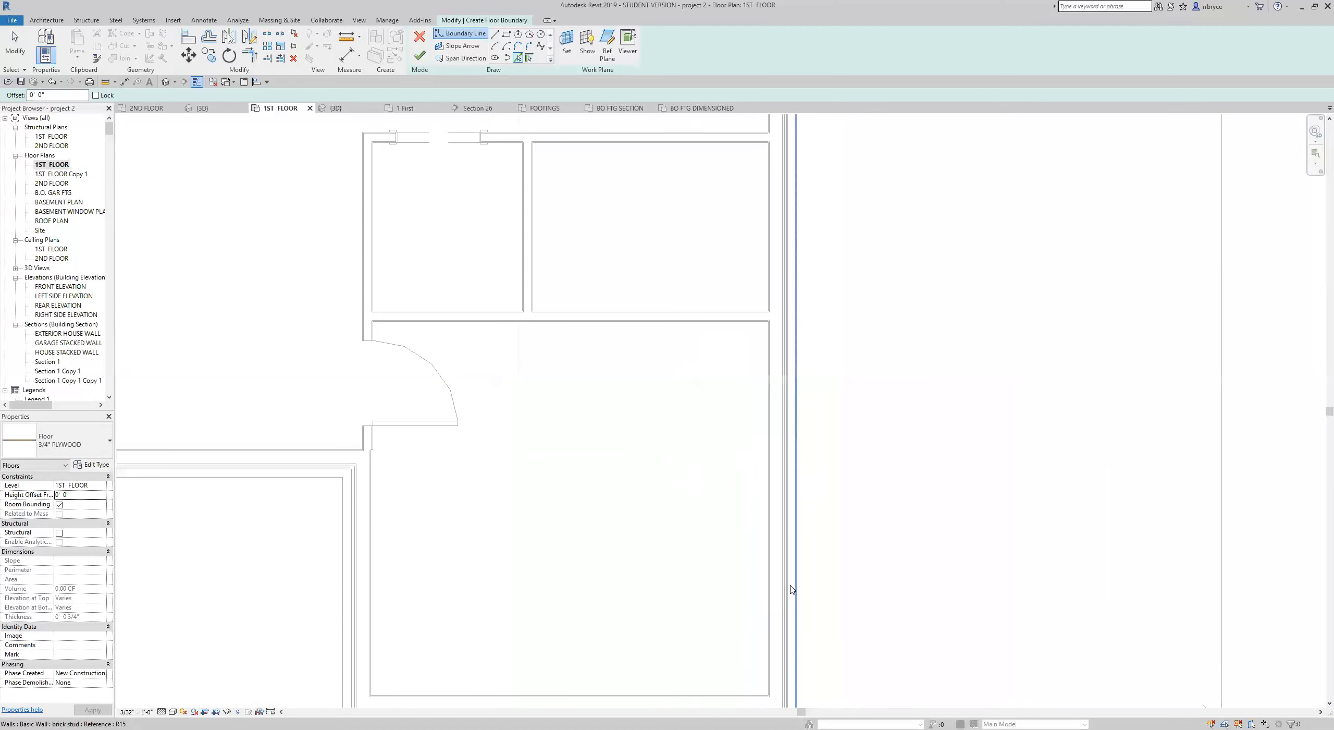
pyautogui.scroll(5, 745, 536)
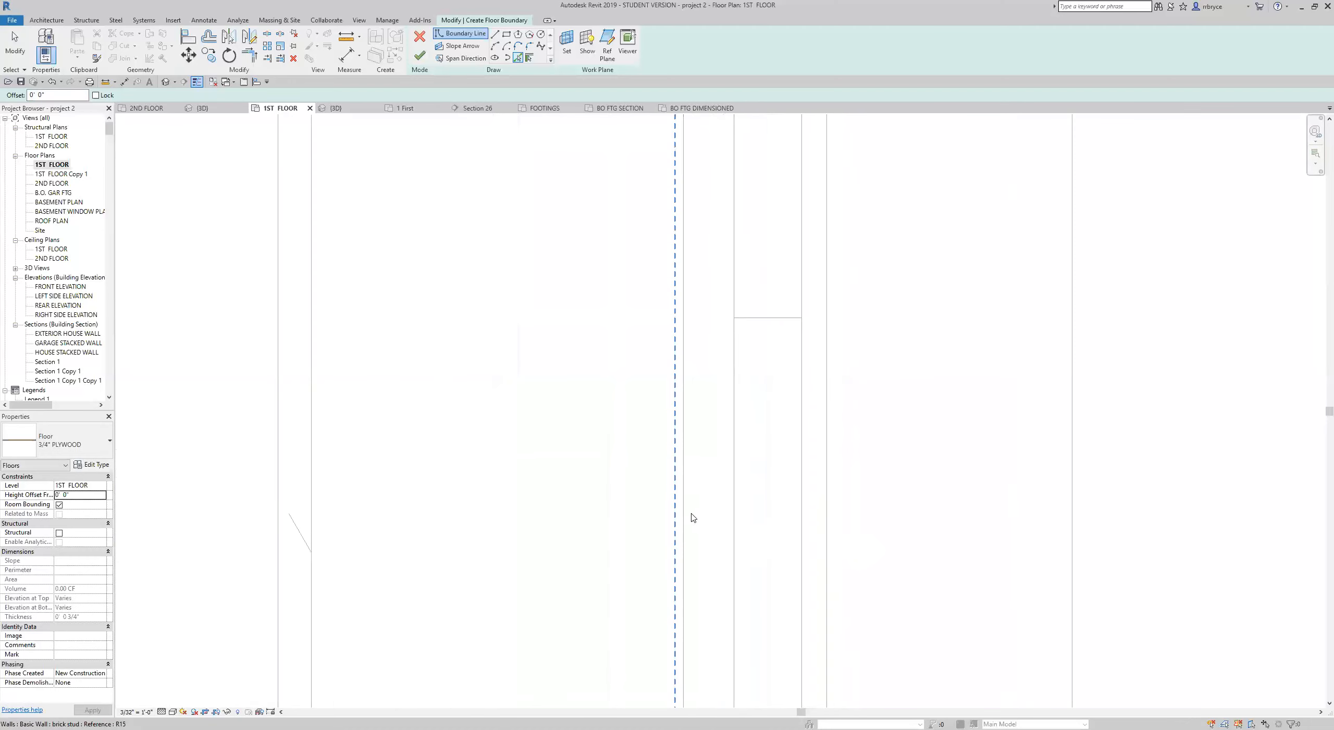
pyautogui.click(686, 513)
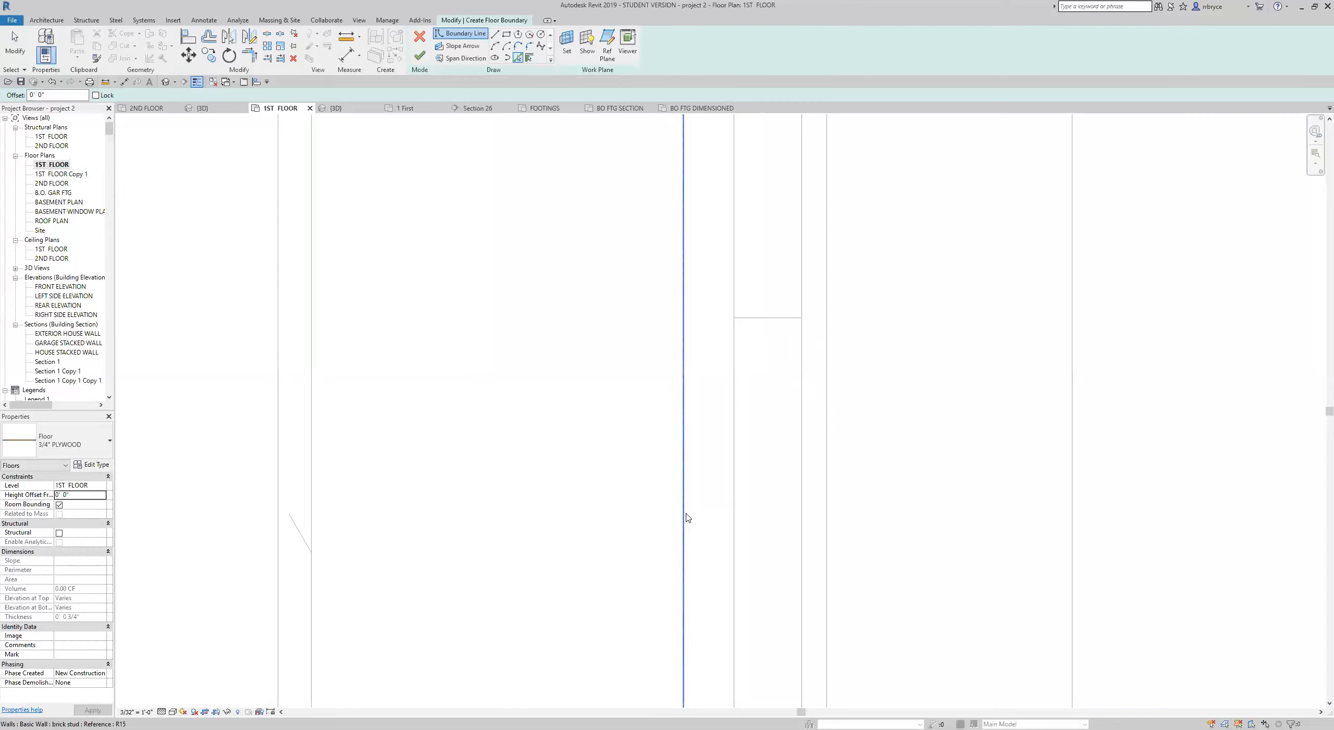
pyautogui.click(666, 394)
# Add a boundary line along the stud face of the lower-right room's bottom exterior wall
pyautogui.scroll(-2, 655, 439)
pyautogui.scroll(-4, 657, 438)
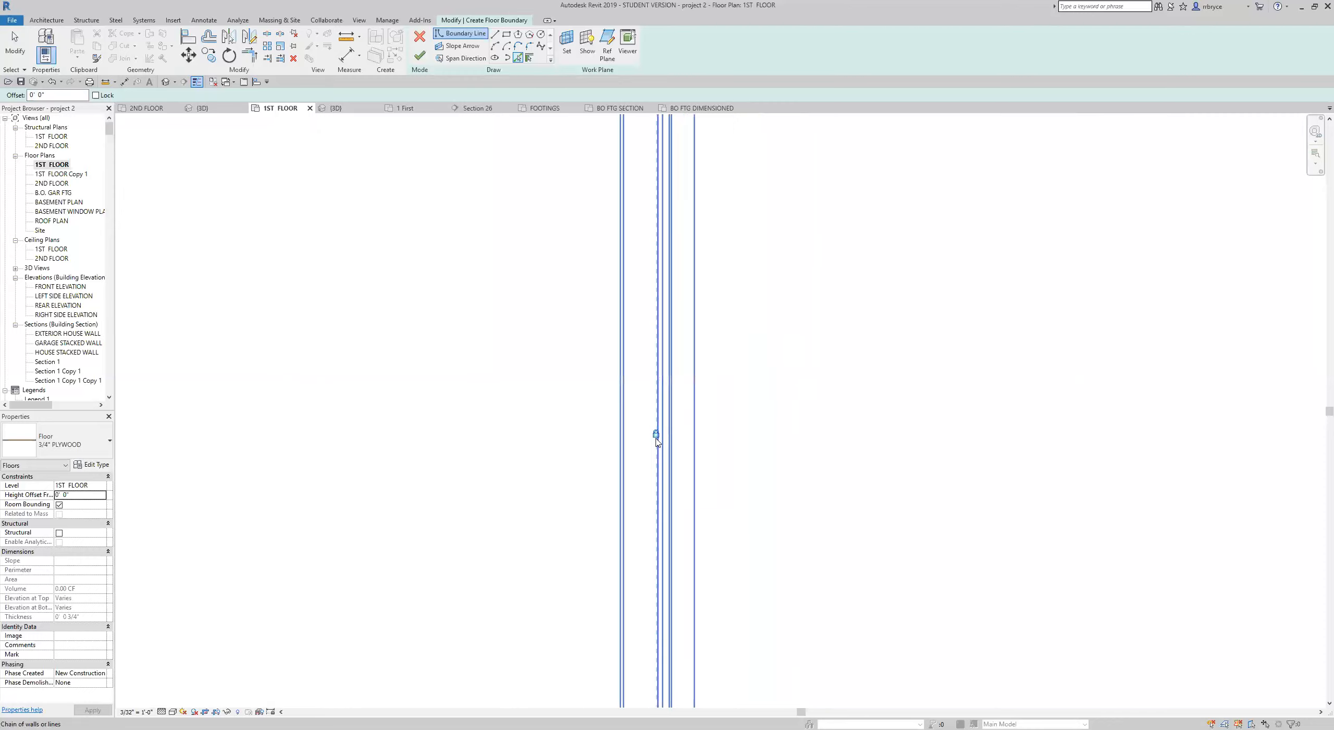
pyautogui.moveTo(638, 497); pyautogui.dragTo(745, 471, button='middle')
pyautogui.scroll(6, 716, 508)
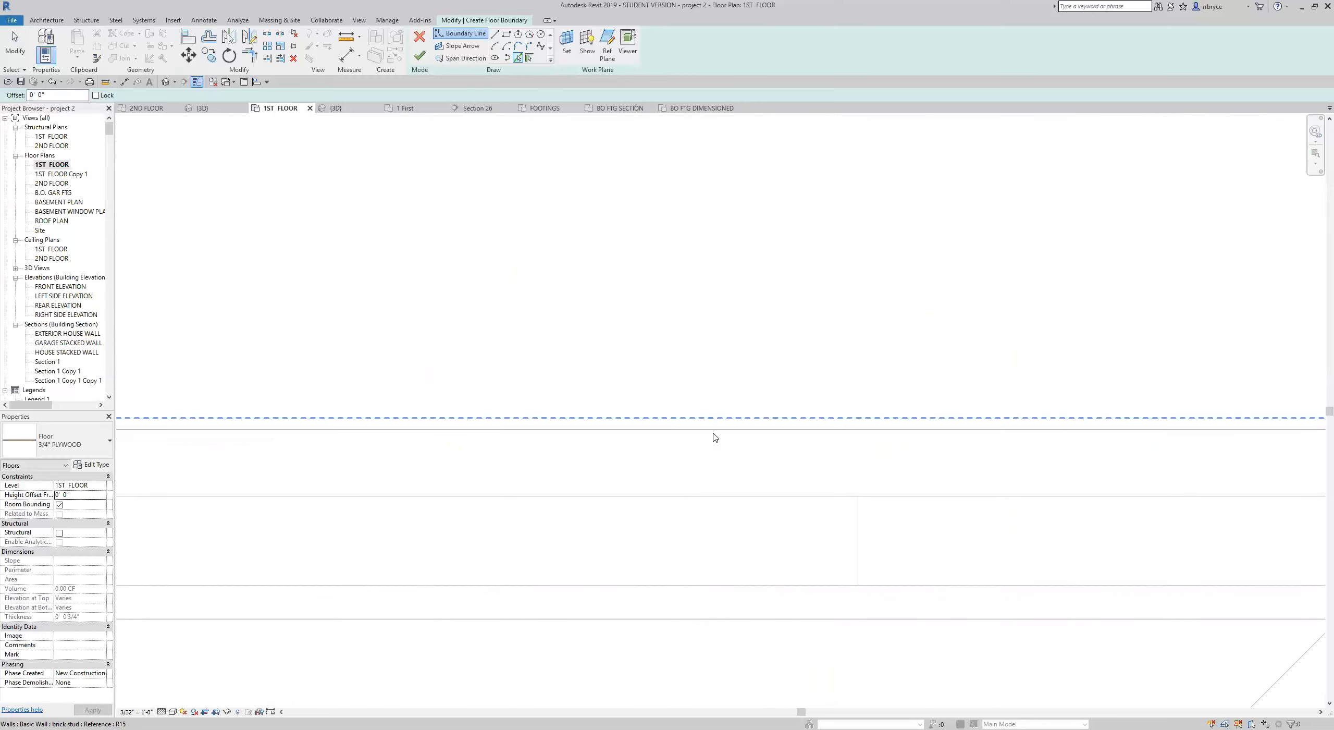
pyautogui.click(711, 431)
pyautogui.scroll(-2, 694, 491)
pyautogui.scroll(-4, 694, 491)
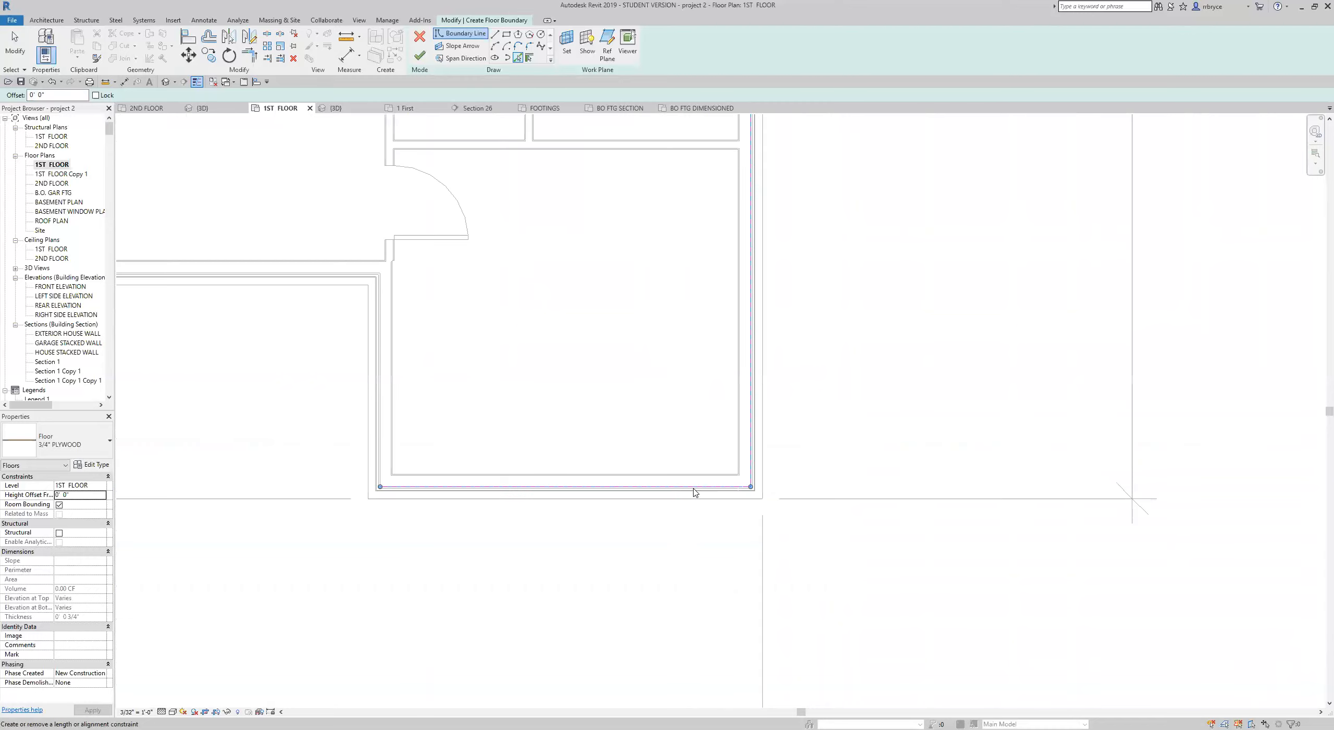
# Add a boundary line along the stud face of the lower-right room's short left exterior wall
pyautogui.scroll(5, 748, 452)
pyautogui.scroll(5, 629, 472)
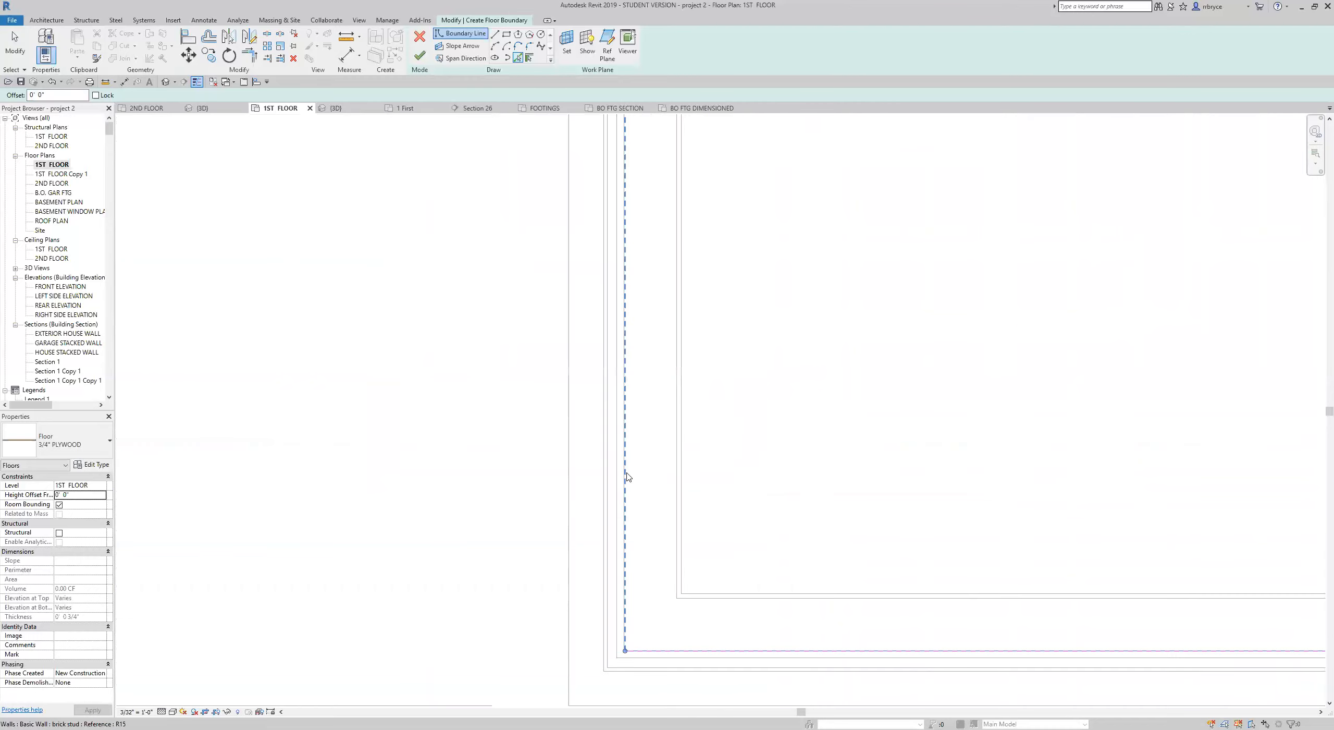
pyautogui.scroll(2, 616, 474)
pyautogui.press('Tab')
pyautogui.scroll(-5, 737, 509)
pyautogui.scroll(-4, 737, 510)
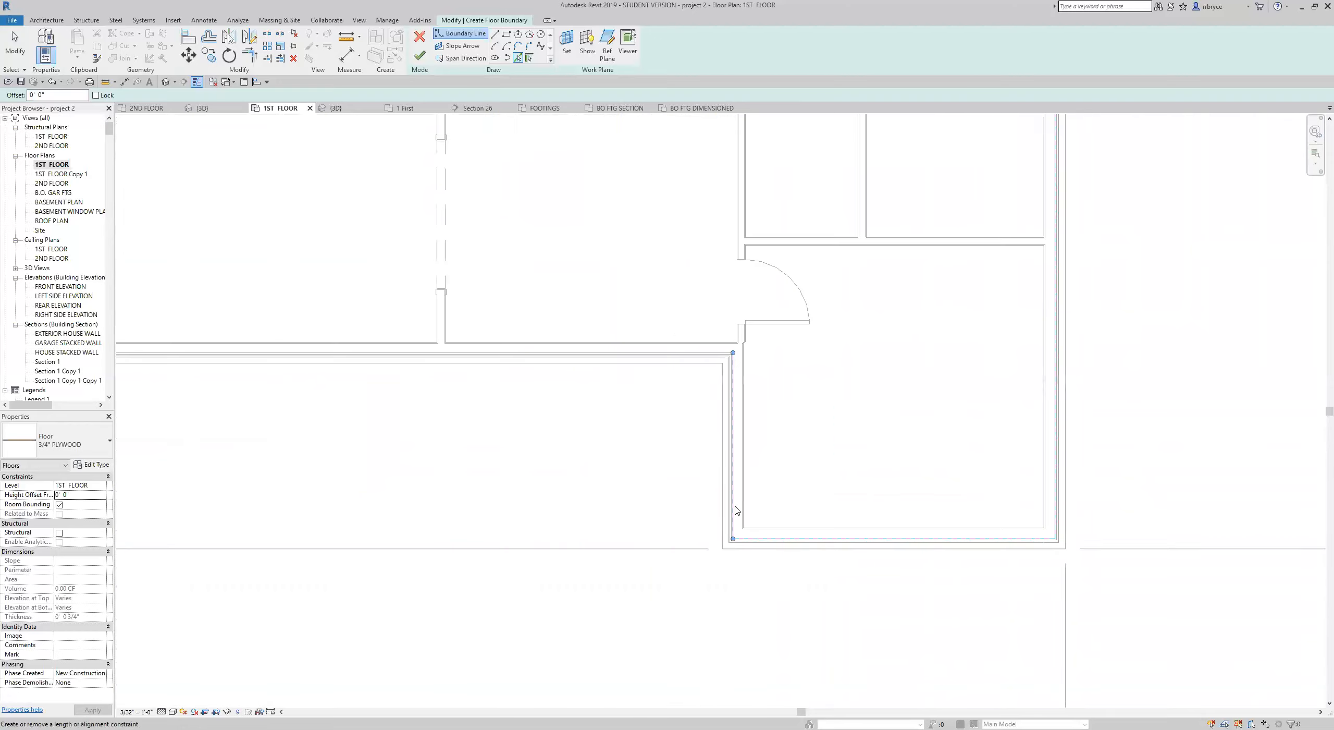
# Add a boundary line along the stud face of the long horizontal exterior wall between the lower-right room and the garage and lock it
pyautogui.scroll(5, 660, 360)
pyautogui.scroll(3, 662, 344)
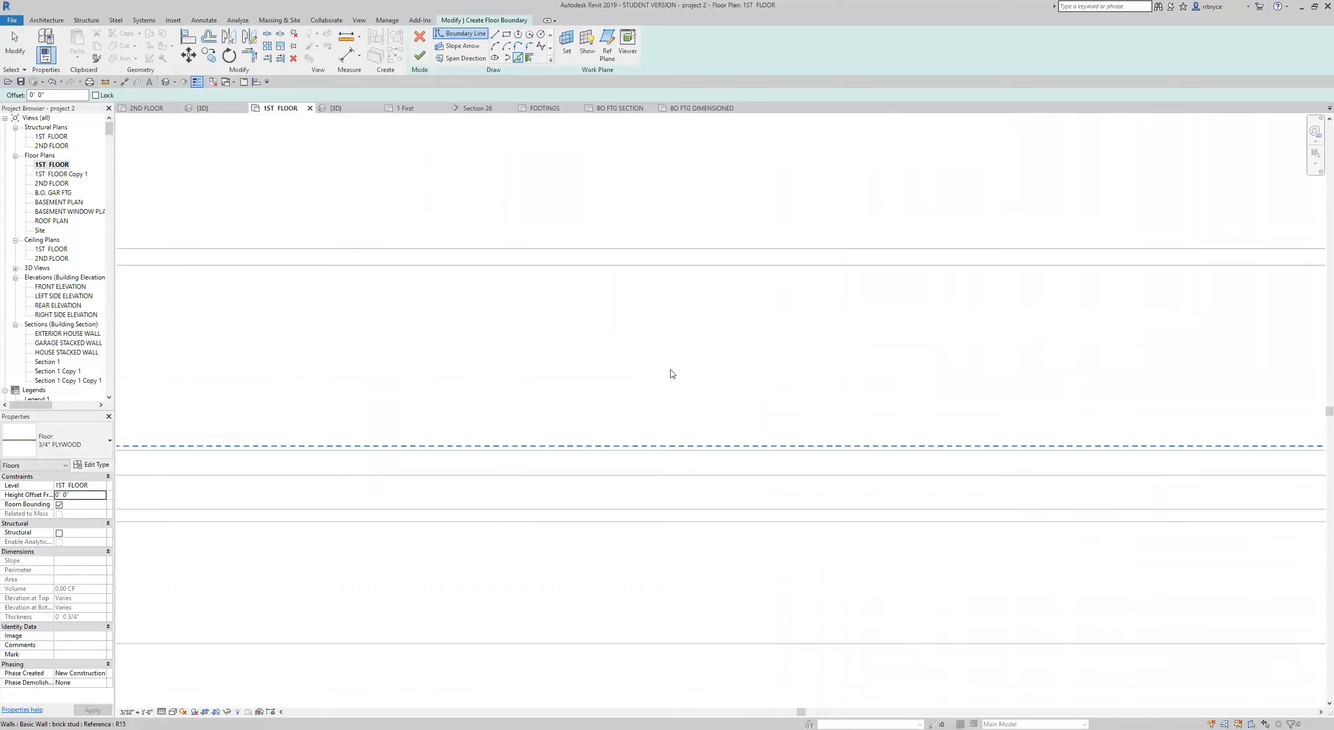
pyautogui.press('Tab')
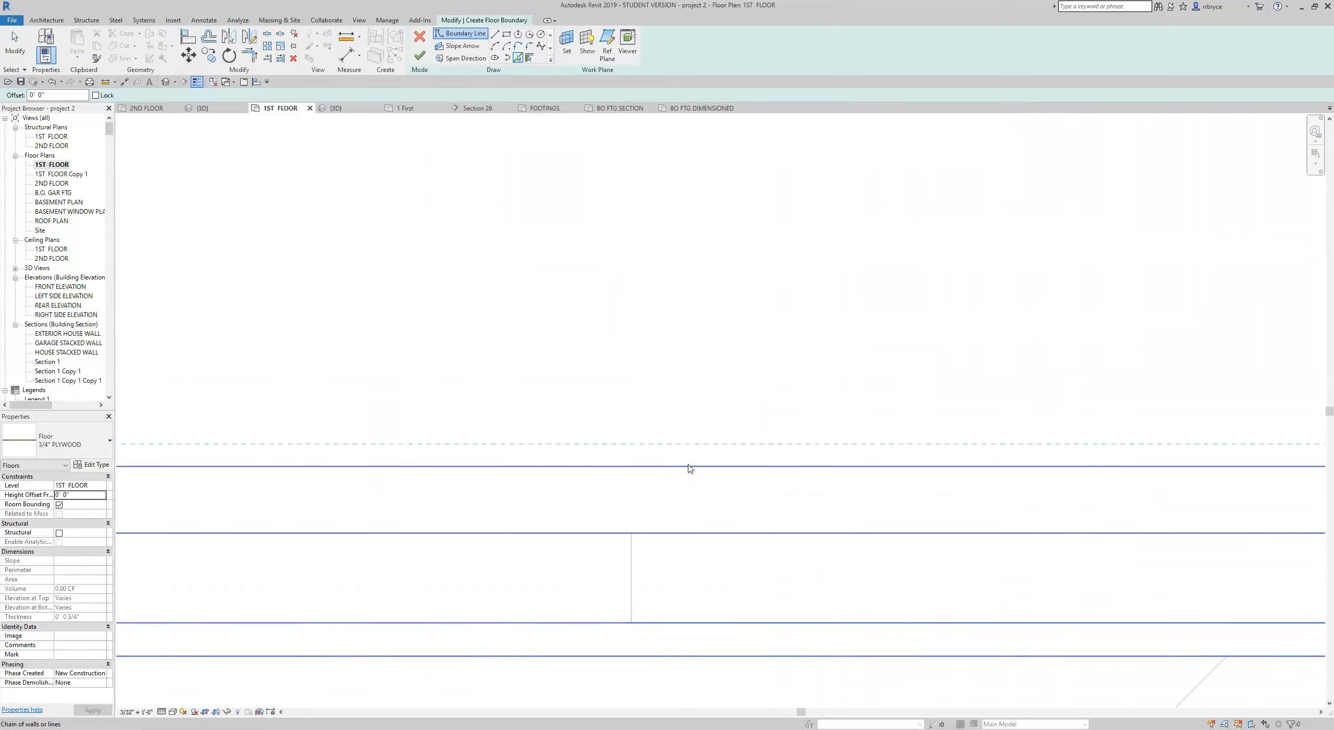
pyautogui.click(688, 466)
pyautogui.click(737, 450)
pyautogui.scroll(-6, 739, 454)
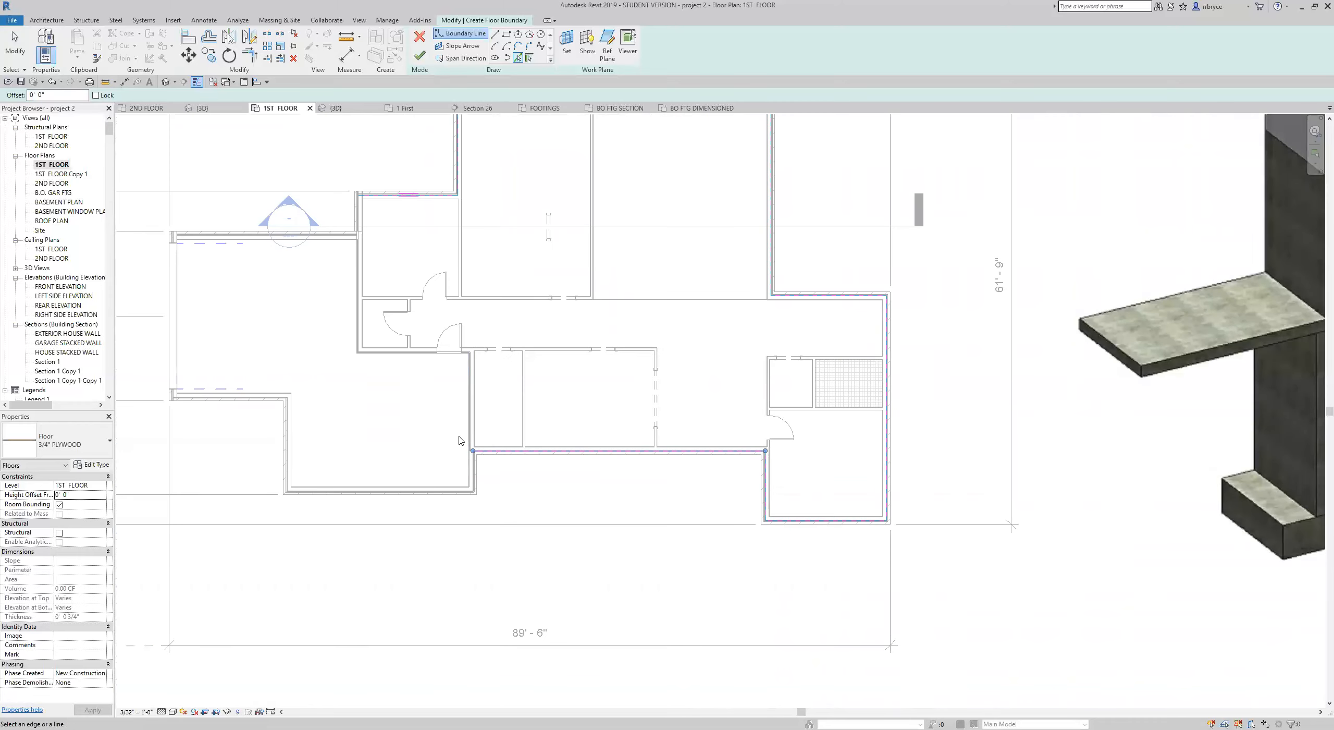
# Add a boundary line along the stud face of the vertical wall between the garage and the lower middle rooms and lock it
pyautogui.scroll(6, 463, 440)
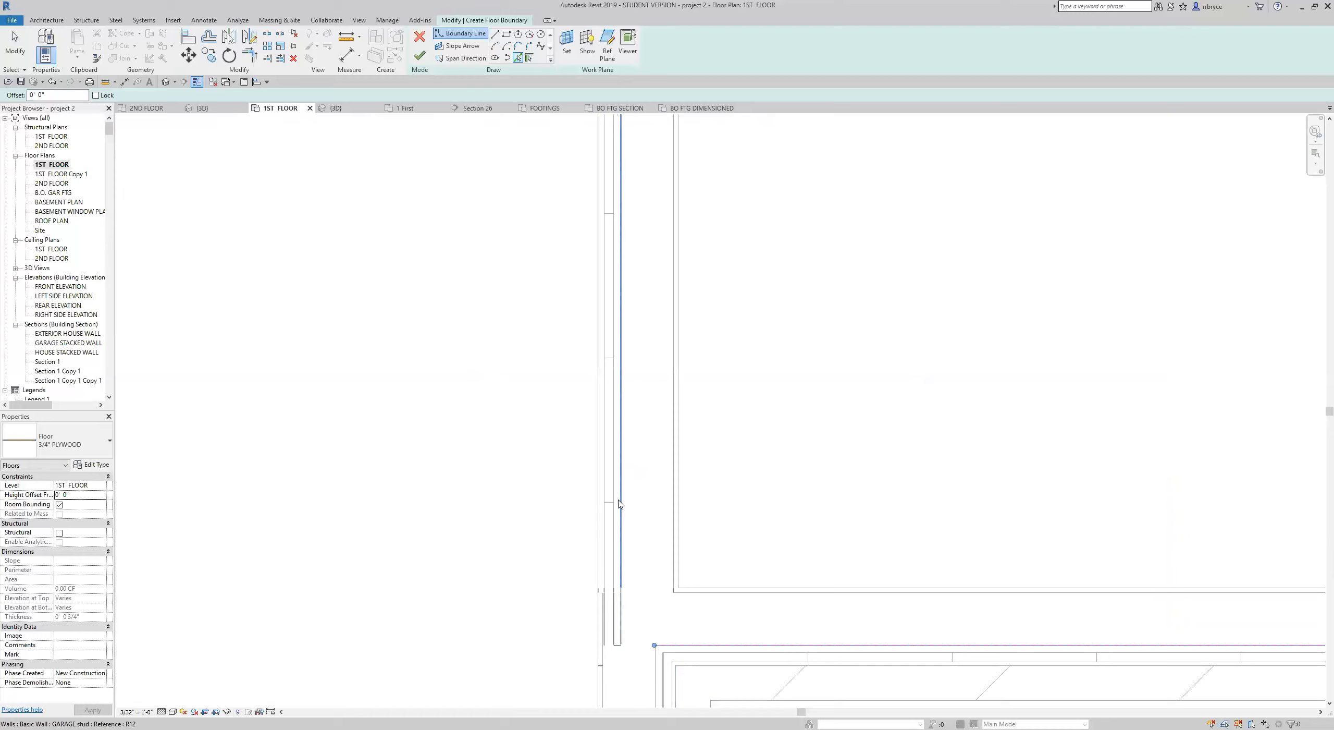
pyautogui.click(618, 500)
pyautogui.click(604, 365)
pyautogui.scroll(-6, 605, 366)
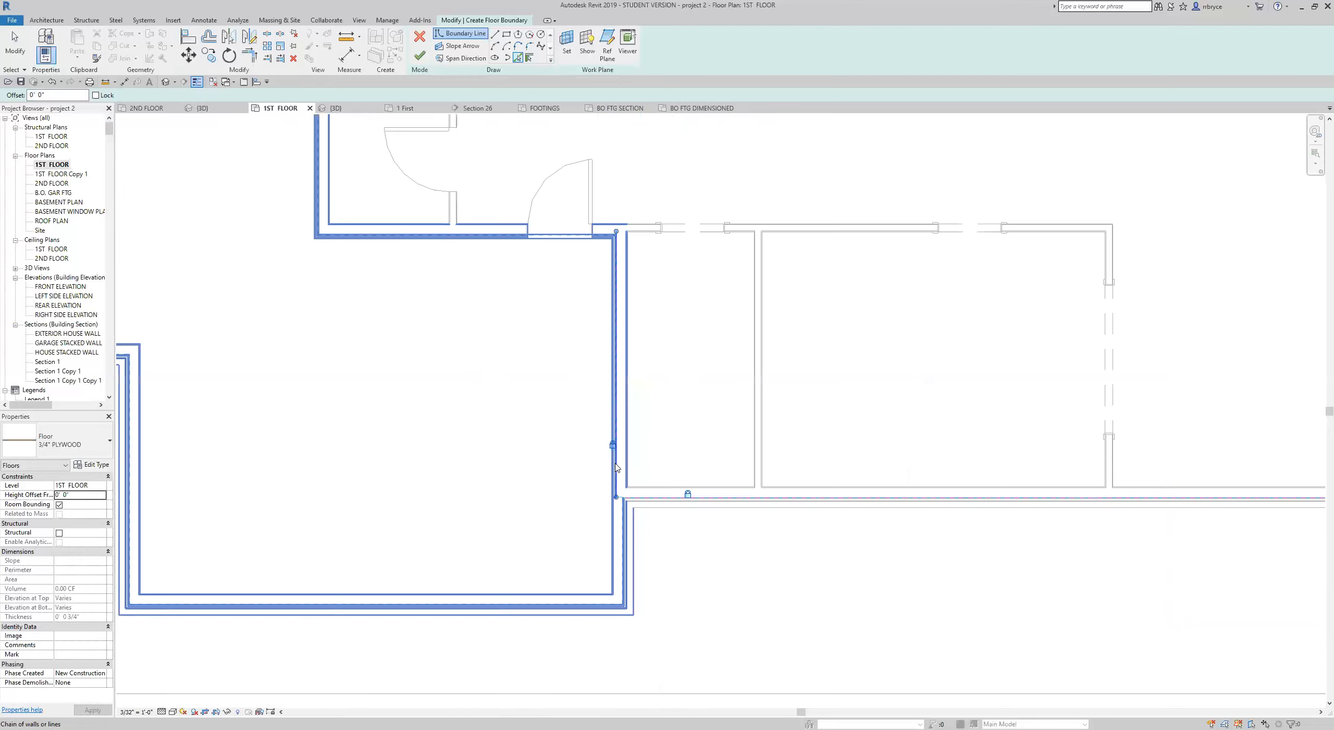
# Add a boundary line along the stud face of the horizontal wall with the door between the garage and the hallway
pyautogui.scroll(10, 574, 370)
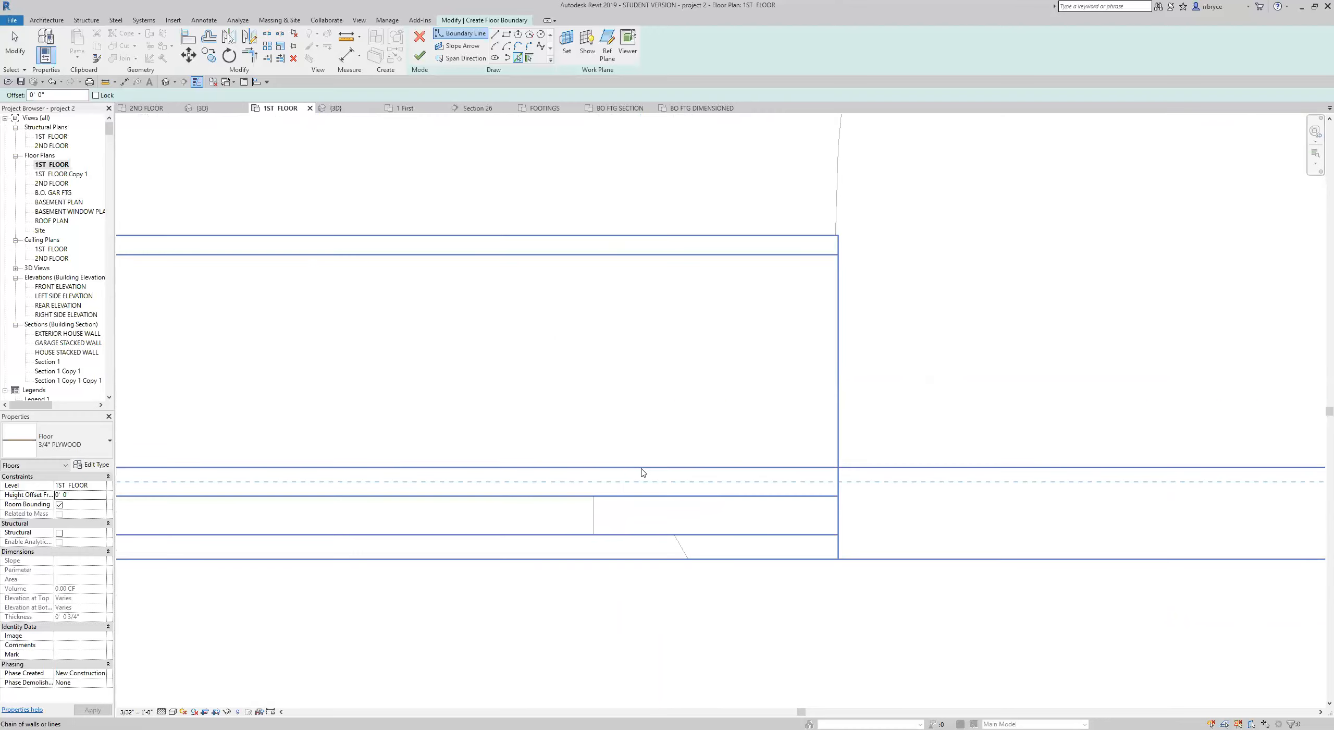
pyautogui.click(643, 471)
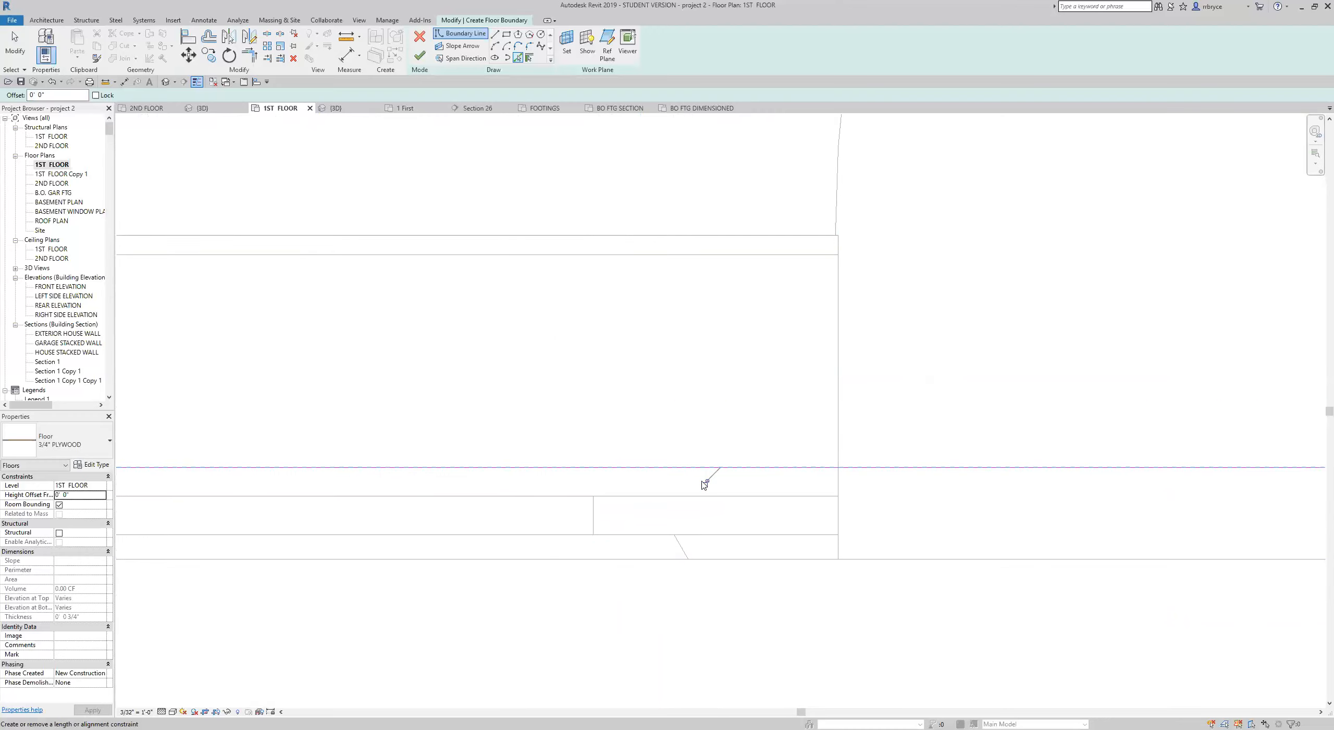
pyautogui.scroll(-2, 703, 482)
pyautogui.scroll(-3, 702, 484)
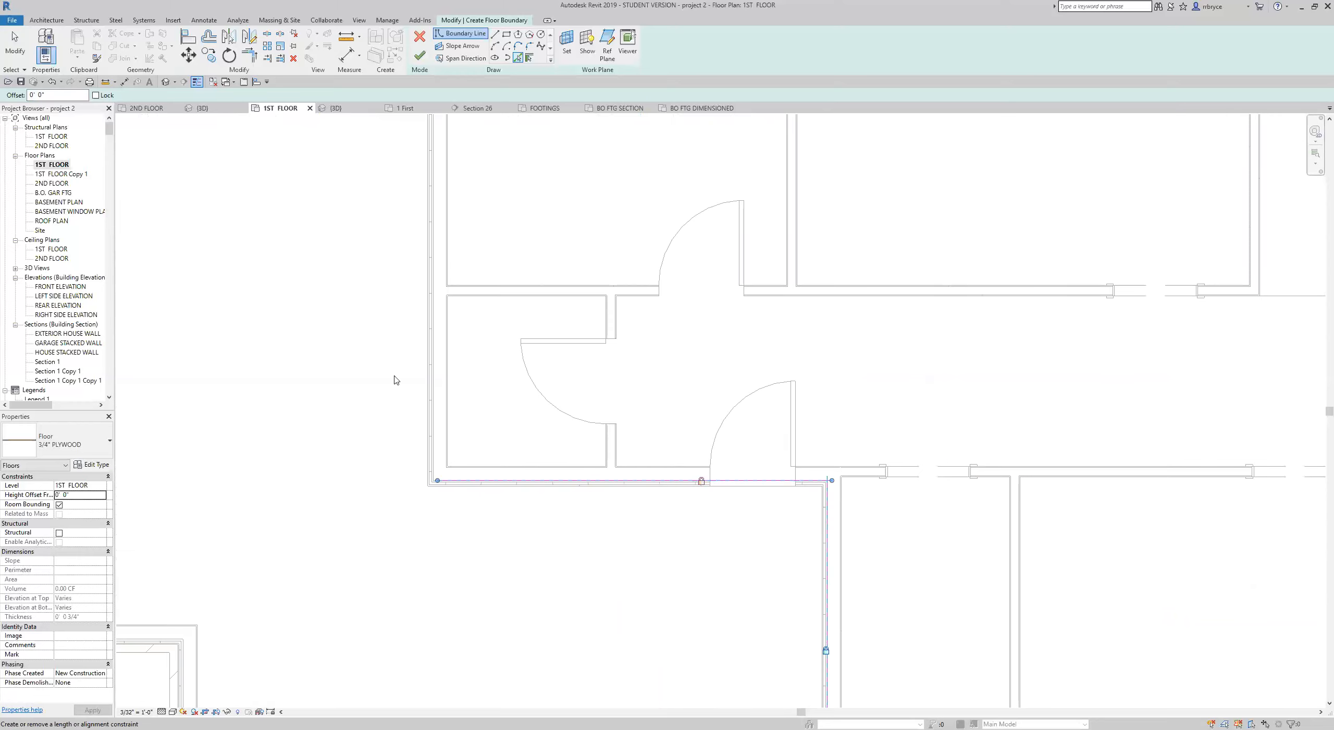
# Add a boundary line along the stud face of the vertical wall separating the garage from the closet and upper-left room
pyautogui.scroll(-3, 477, 417)
pyautogui.scroll(6, 457, 420)
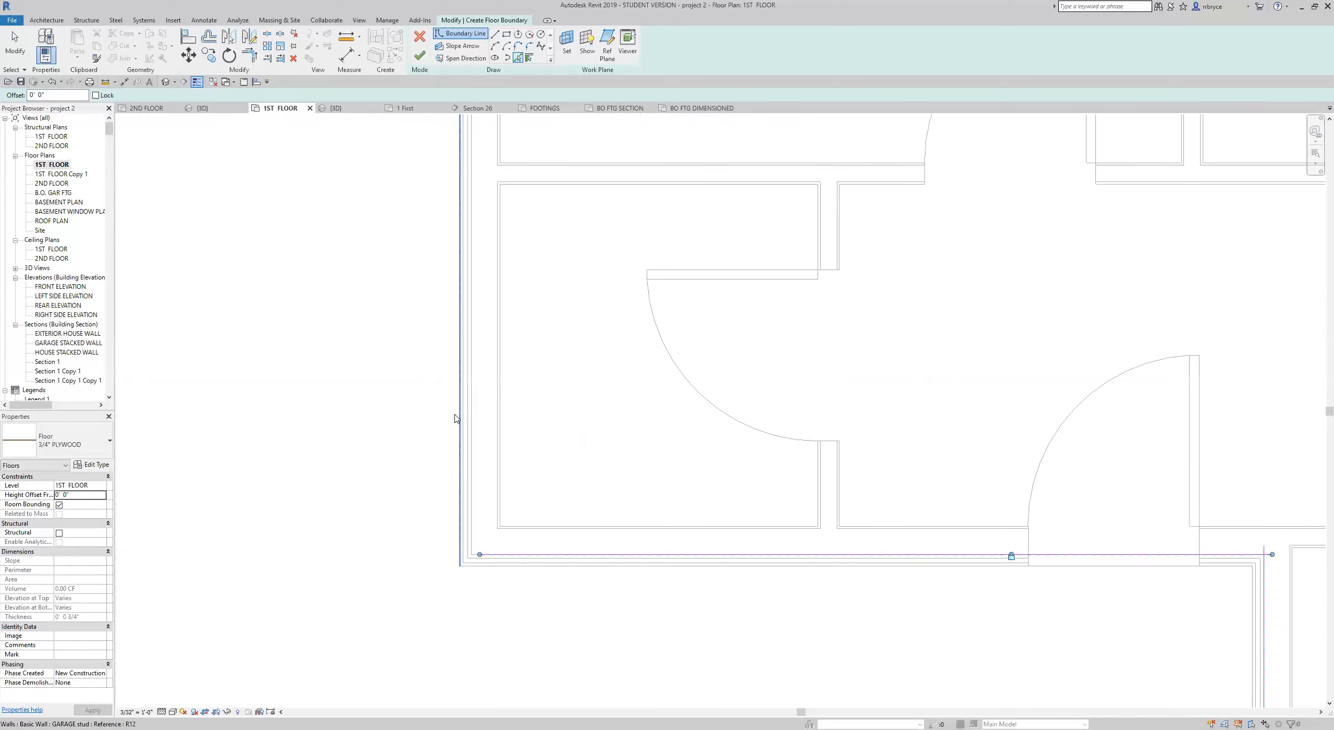
pyautogui.press('Tab')
pyautogui.click(594, 489)
pyautogui.scroll(-8, 615, 471)
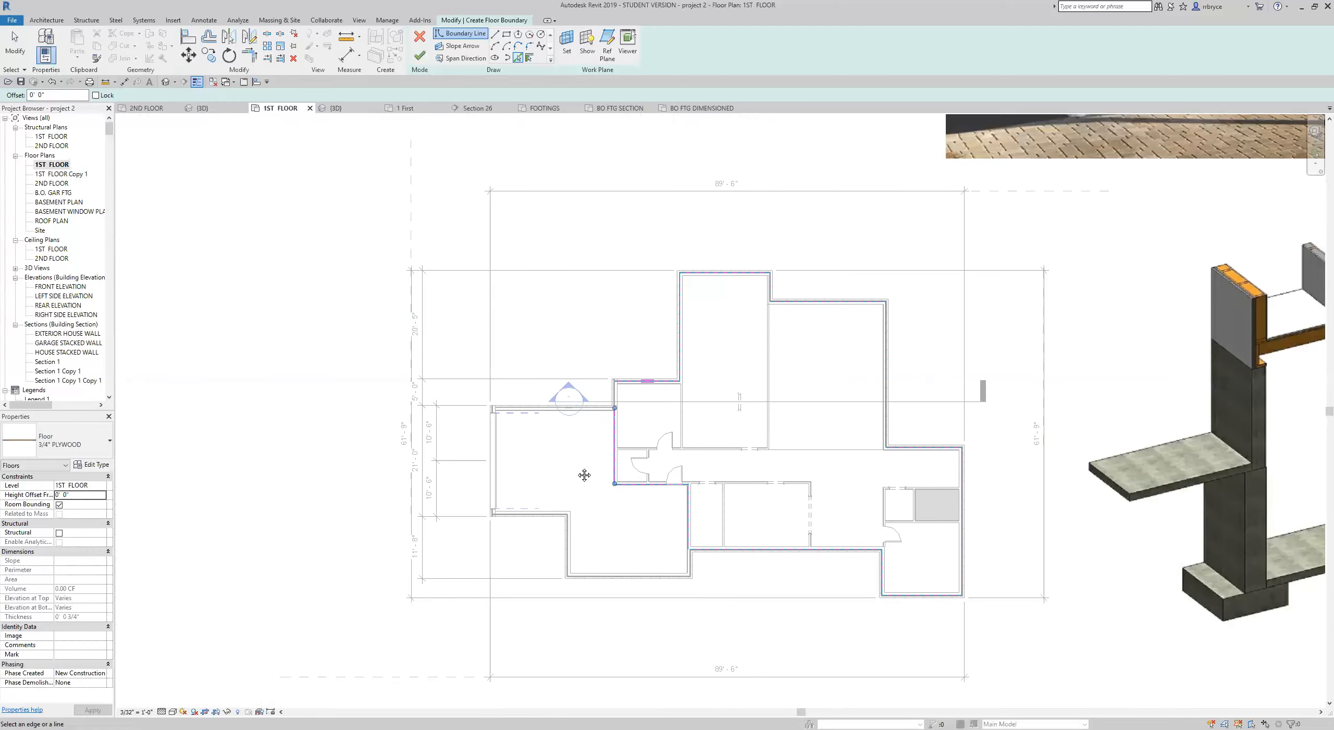
# Join the vertical garage-side boundary line to the upper-left room's top boundary line with Trim/Extend to Corner
pyautogui.scroll(-1, 584, 474)
pyautogui.scroll(6, 618, 405)
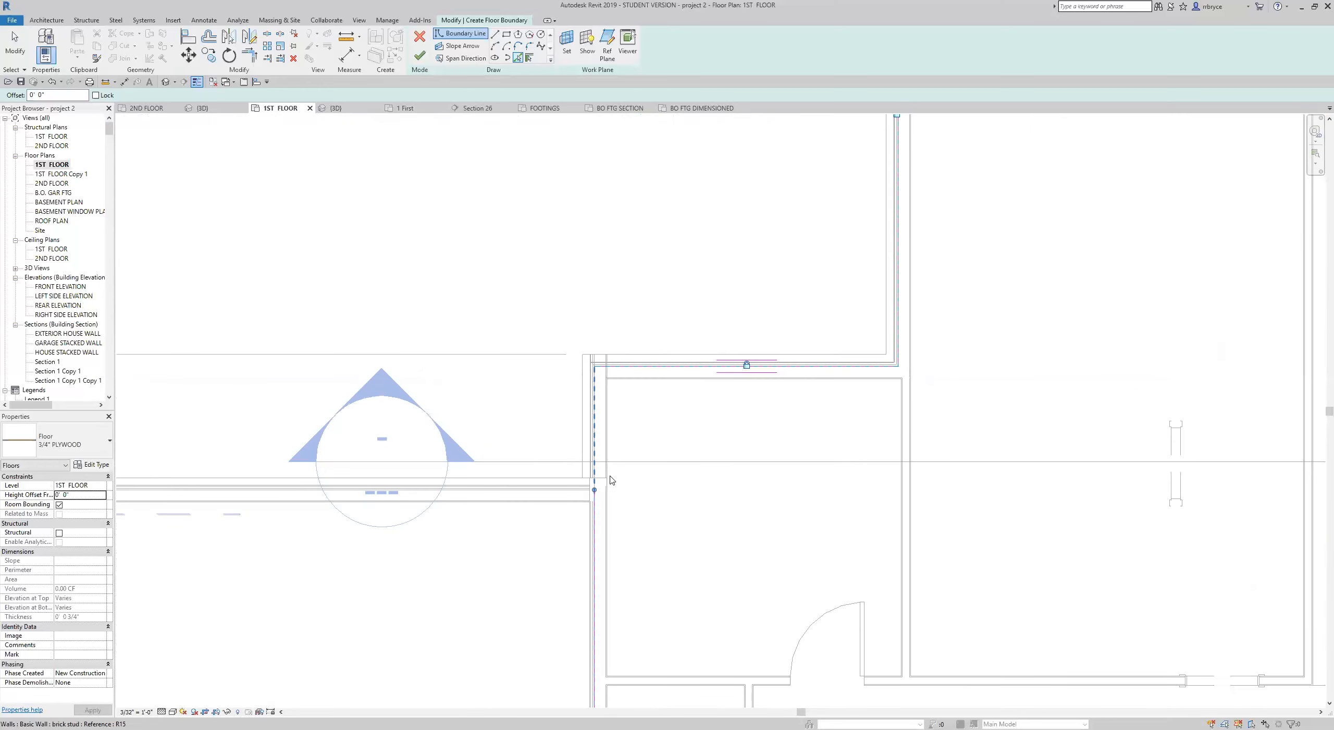
pyautogui.scroll(1, 599, 488)
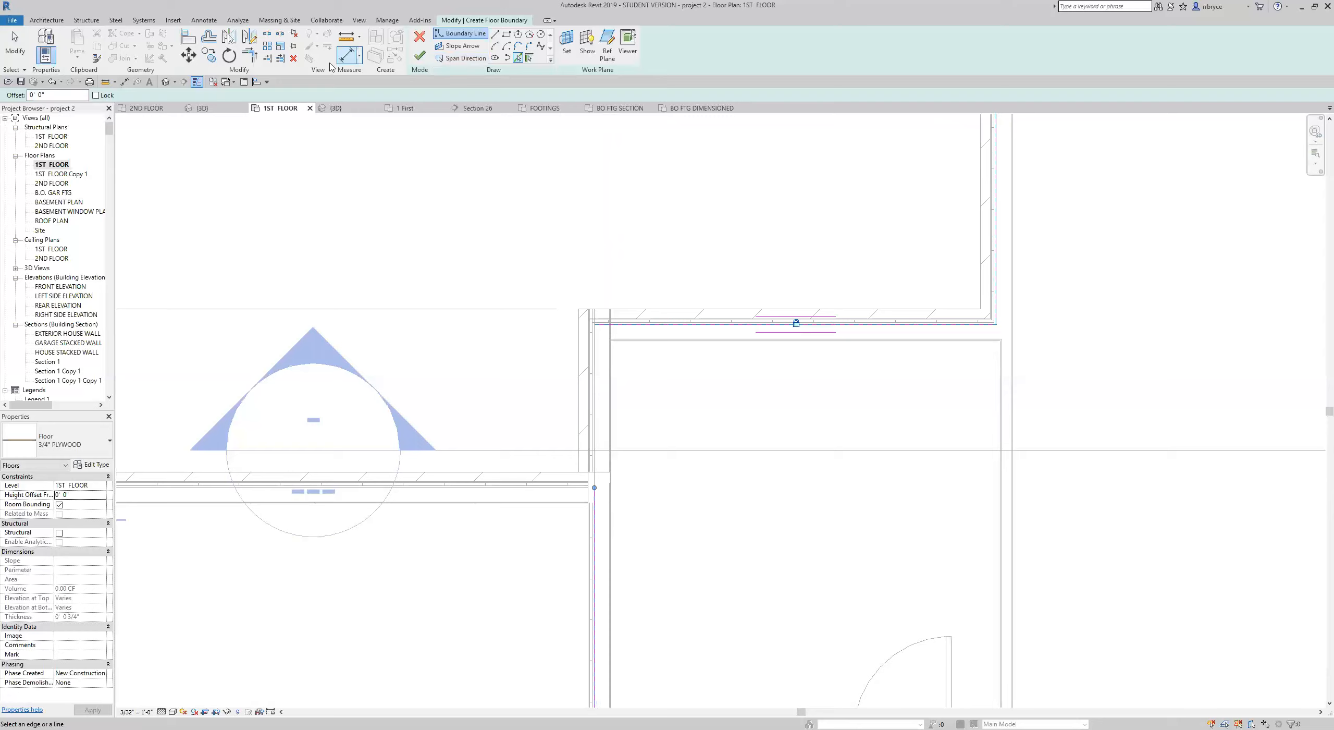
pyautogui.click(248, 57)
pyautogui.click(661, 324)
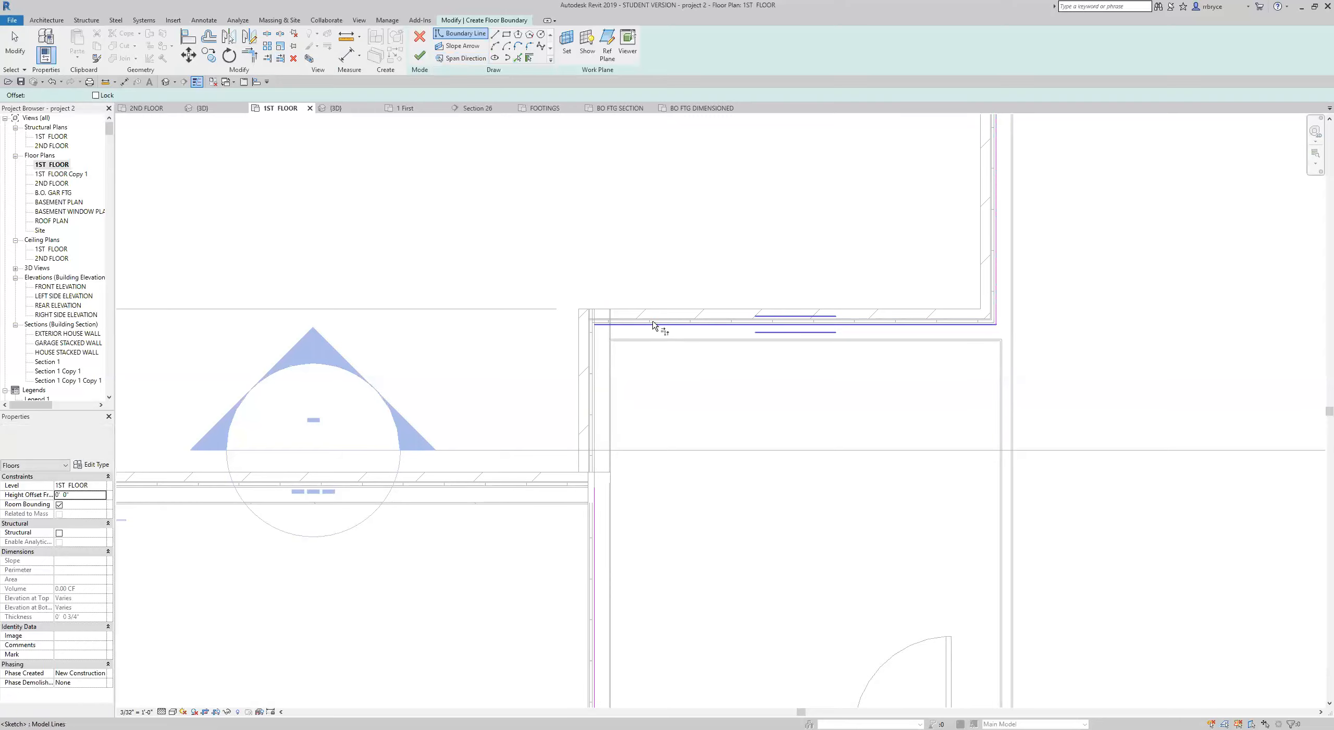
pyautogui.click(592, 498)
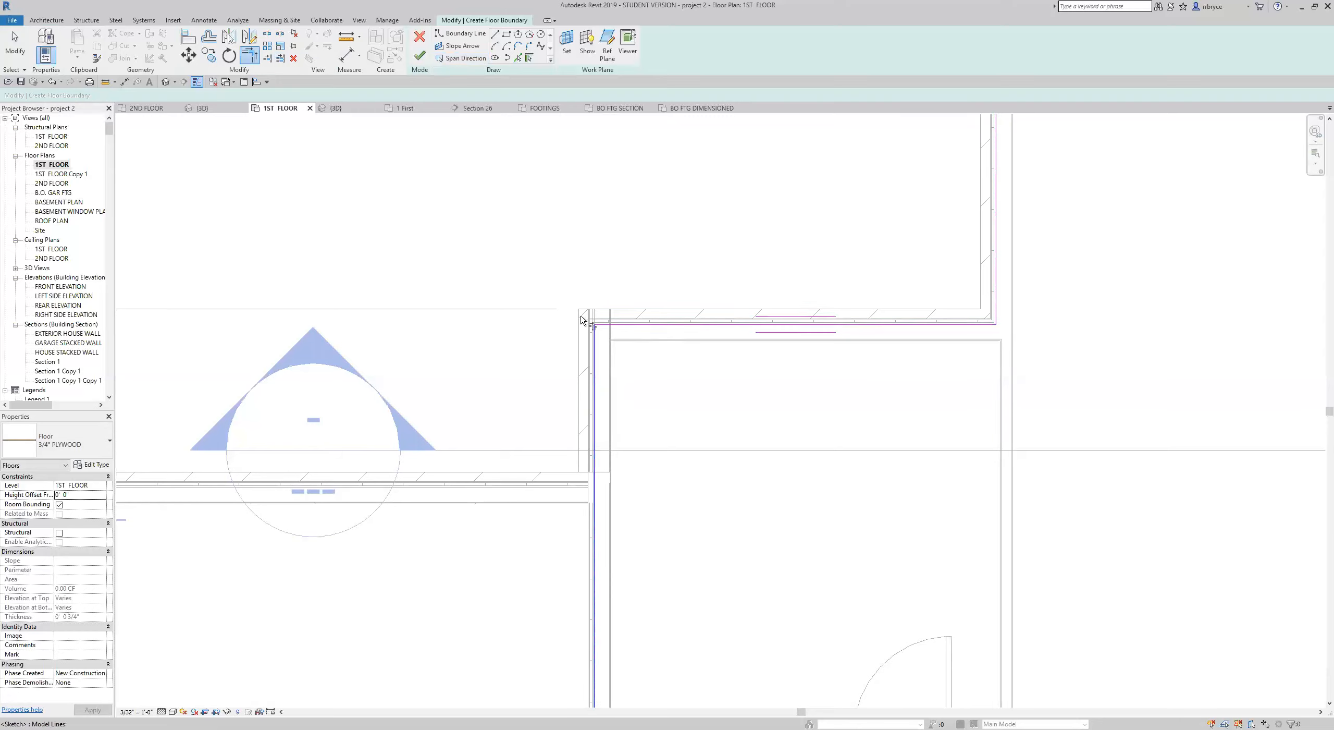
# Try to finish the floor boundary sketch and return to editing it
pyautogui.scroll(-5, 641, 330)
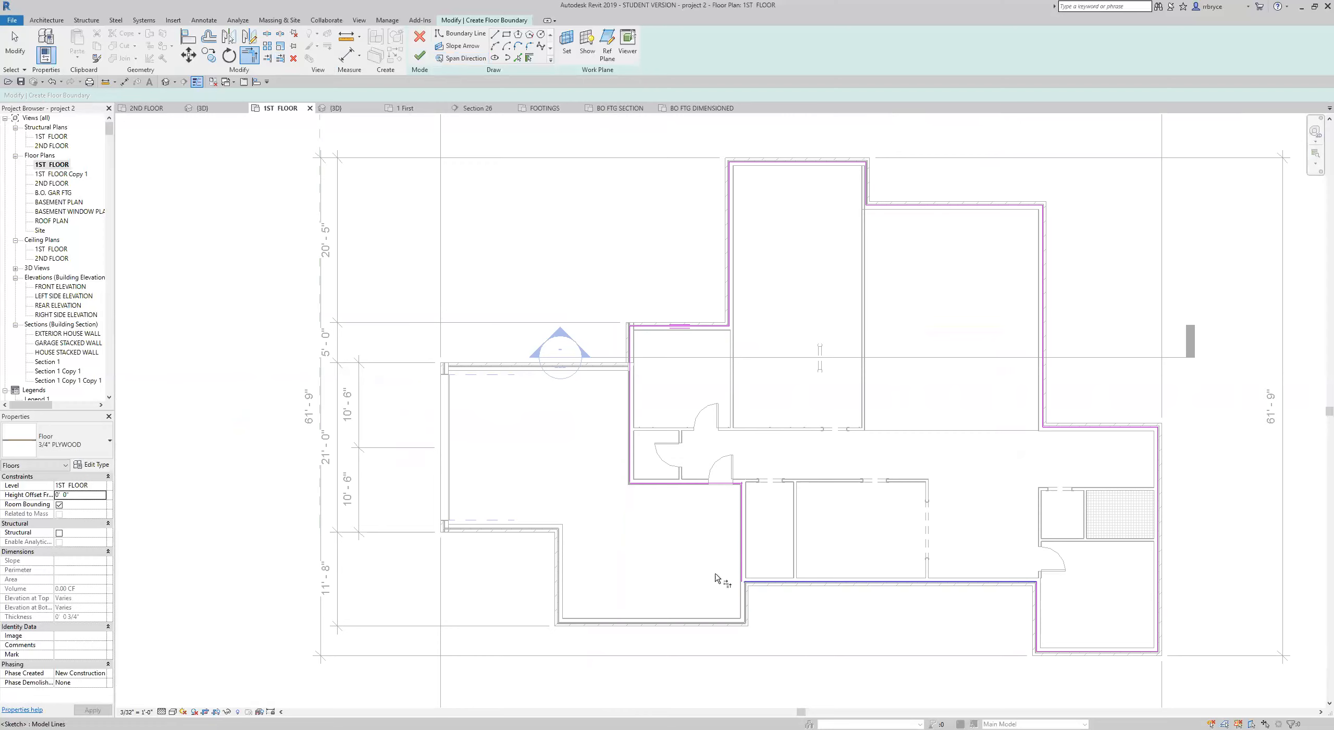
pyautogui.scroll(-2, 572, 482)
pyautogui.scroll(-1, 573, 486)
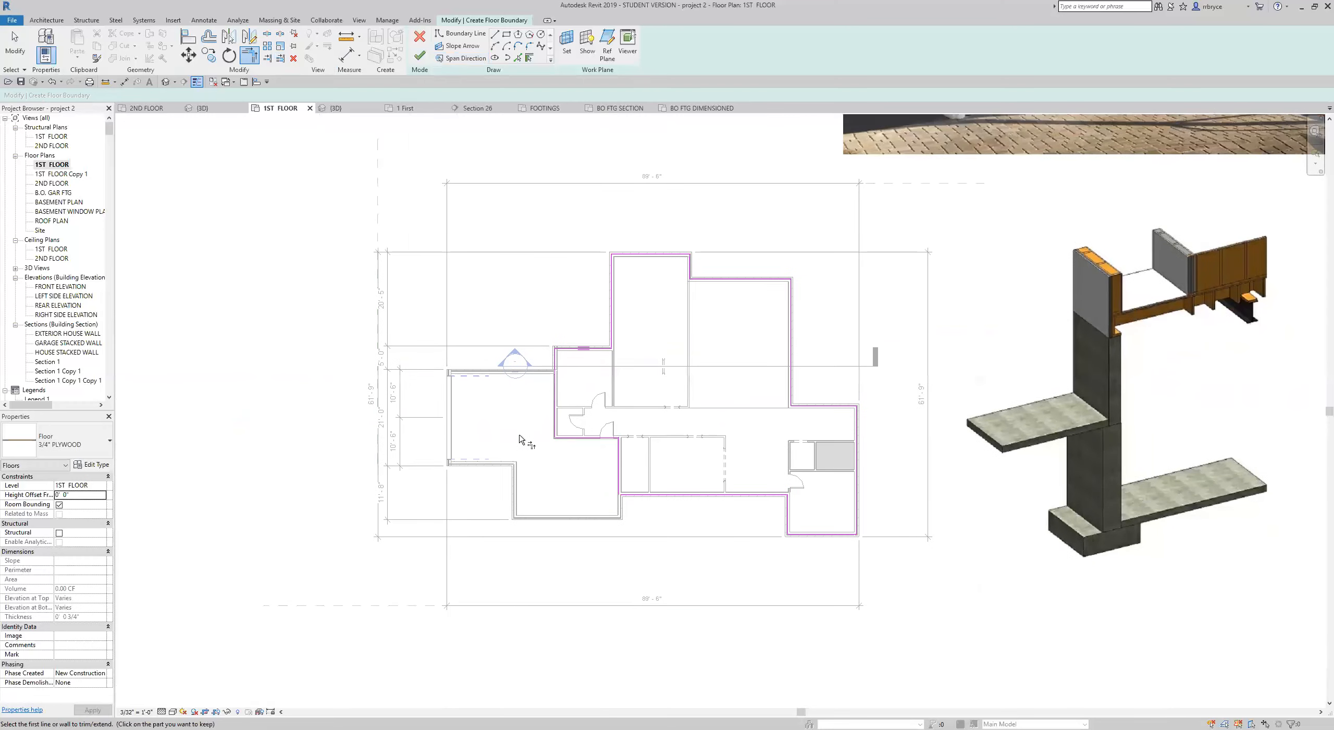
pyautogui.scroll(3, 520, 440)
pyautogui.moveTo(513, 422); pyautogui.dragTo(488, 469, button='middle')
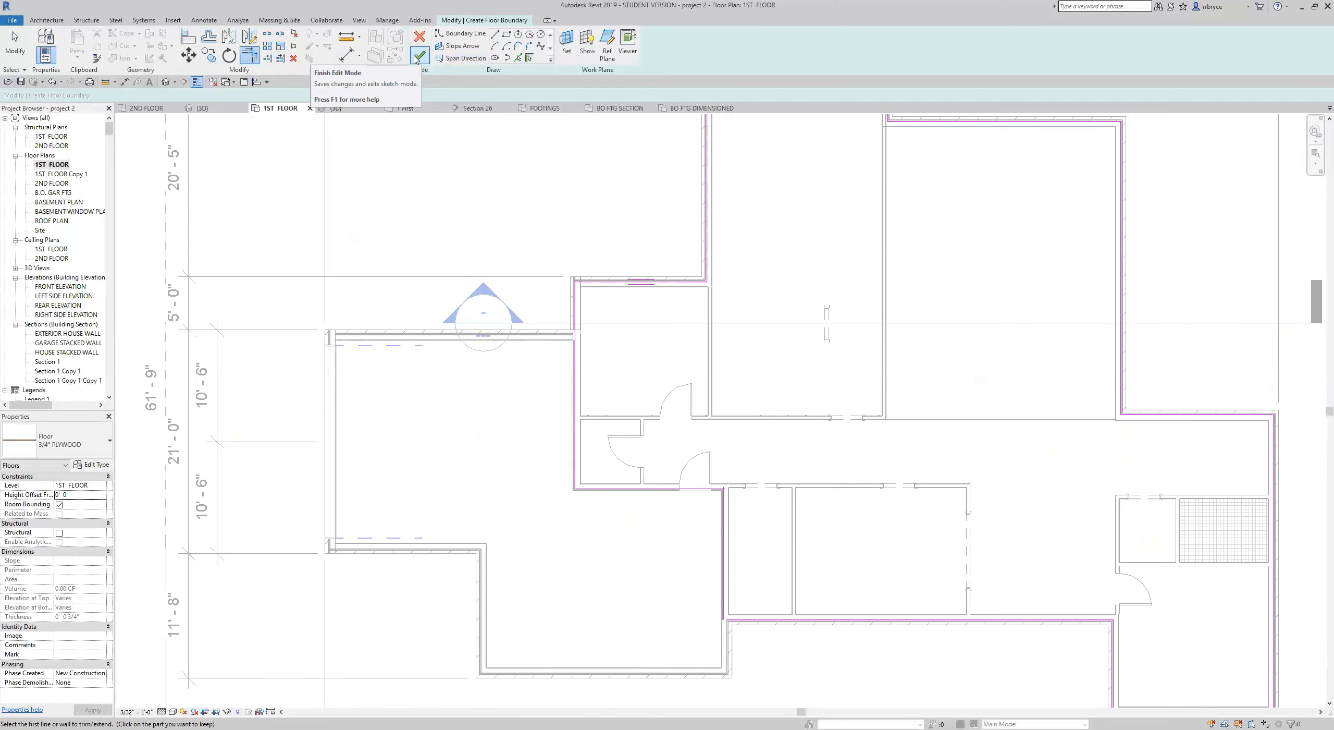
pyautogui.click(420, 56)
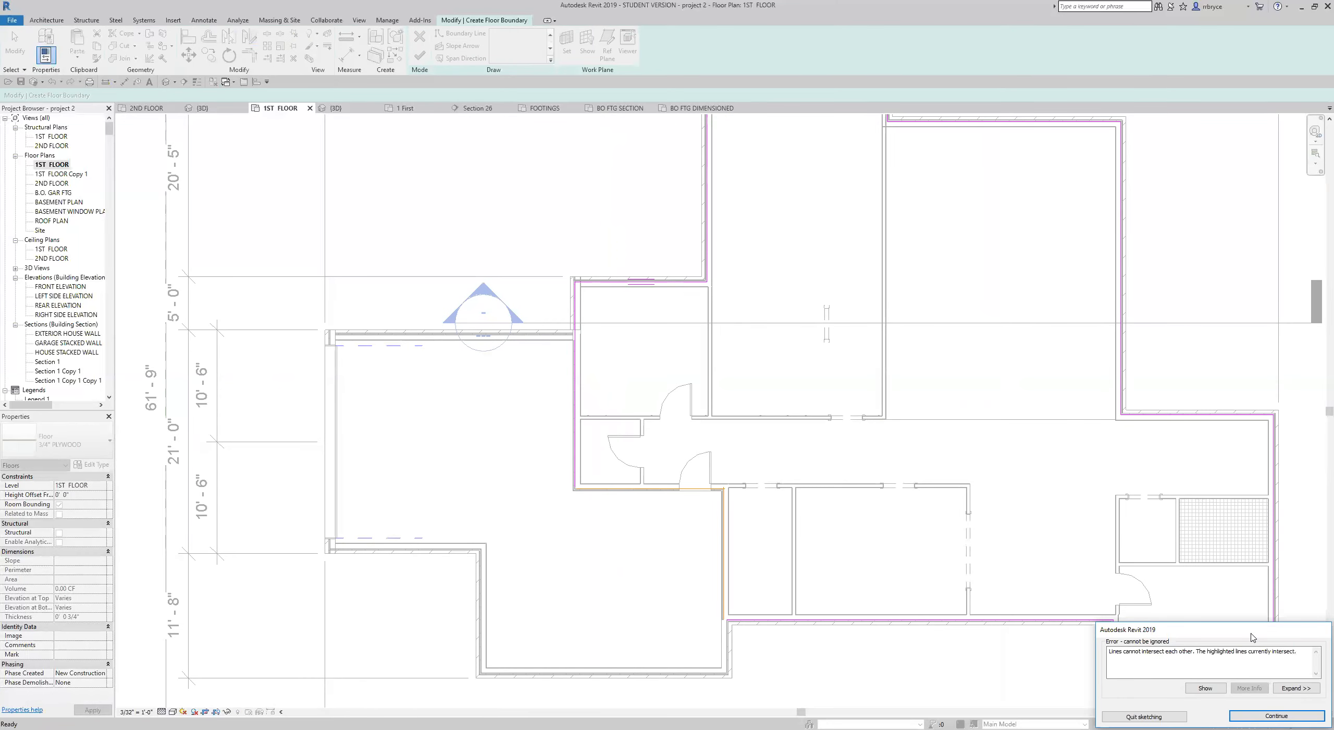
pyautogui.moveTo(1251, 634); pyautogui.dragTo(636, 290)
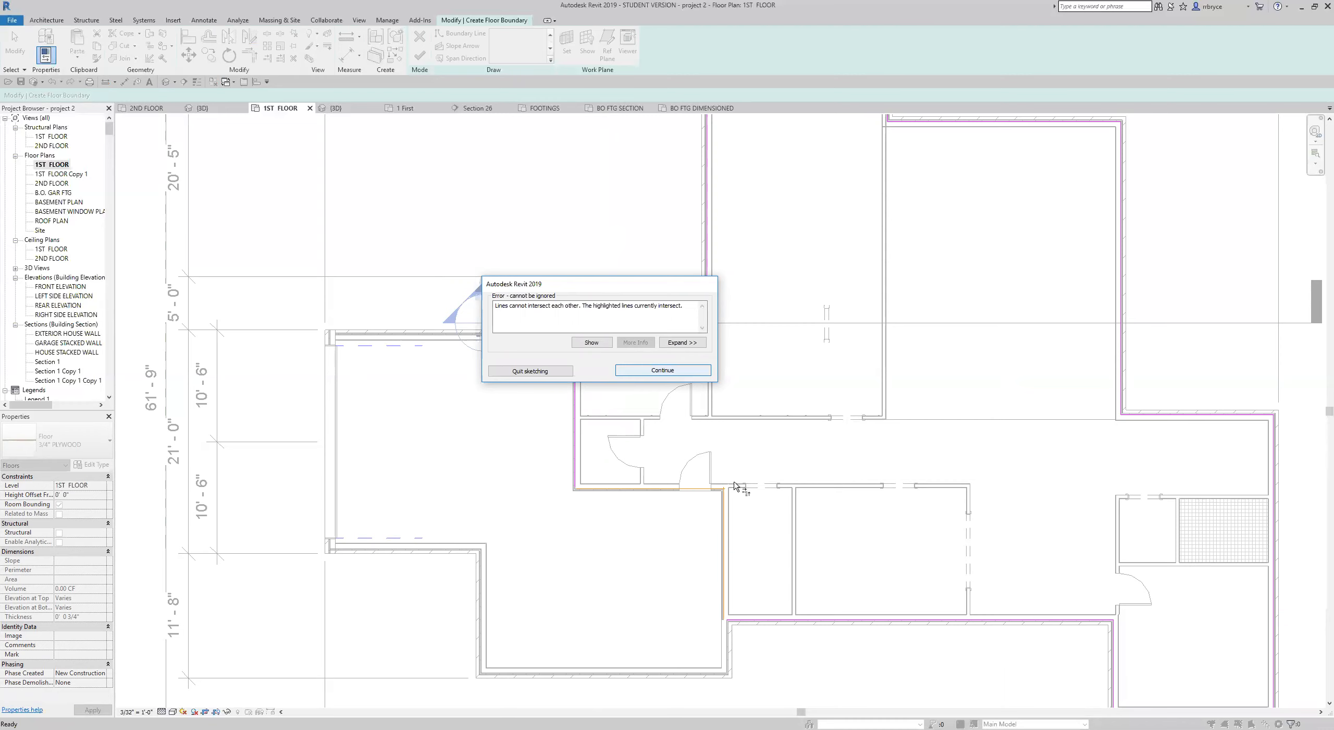
pyautogui.click(662, 370)
# Trim the crossing boundary lines to a corner where the hallway's garage wall meets the lower vertical garage wall
pyautogui.scroll(6, 715, 516)
pyautogui.press('t')
pyautogui.press('r')
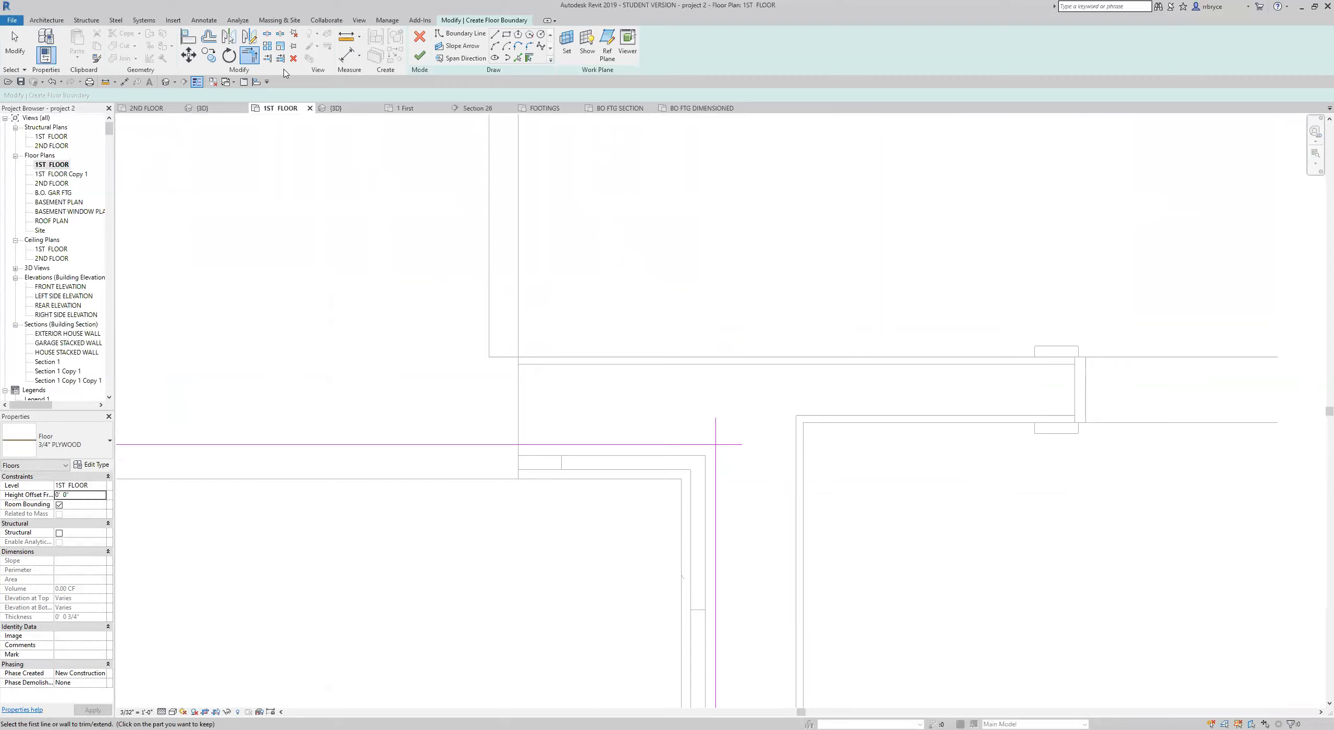
pyautogui.click(679, 444)
pyautogui.click(716, 484)
pyautogui.scroll(-3, 716, 484)
pyautogui.scroll(-5, 716, 484)
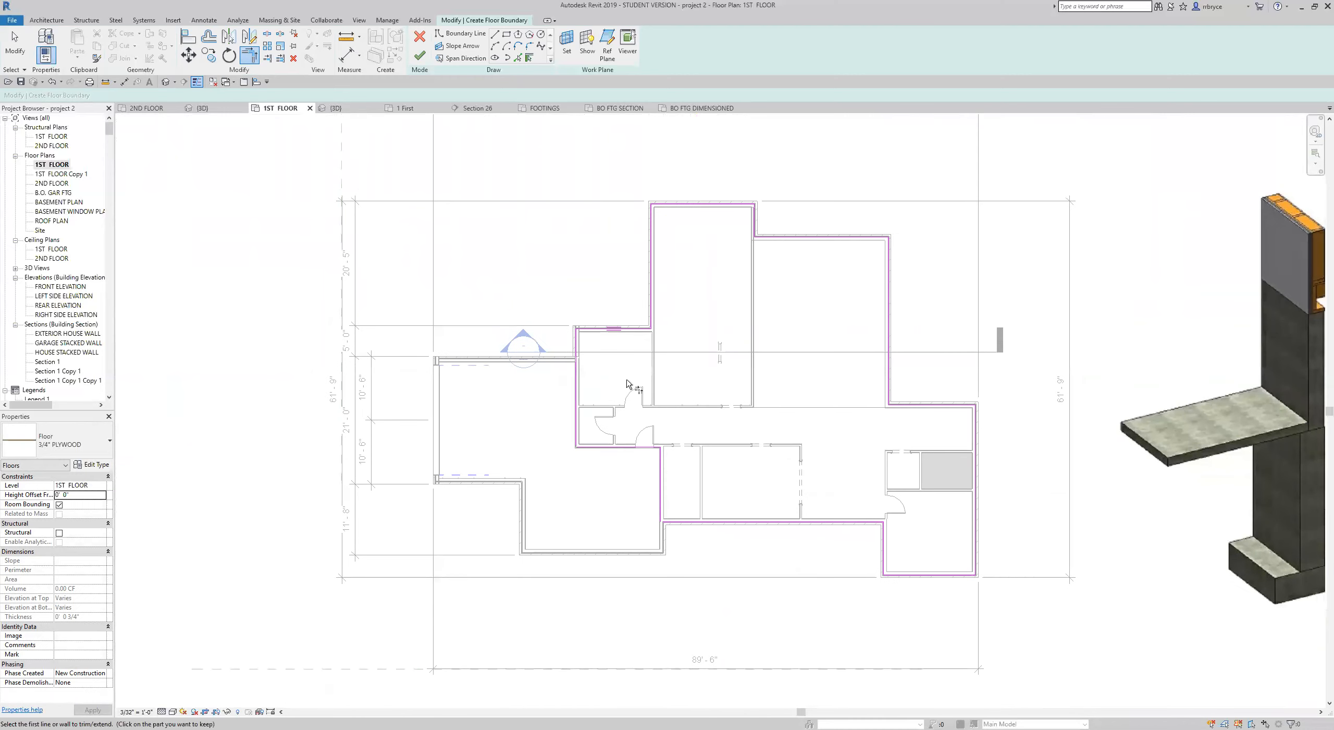
# Try again to finish the floor sketch with the trimmed hallway corner, returning to the sketch
pyautogui.scroll(2, 630, 383)
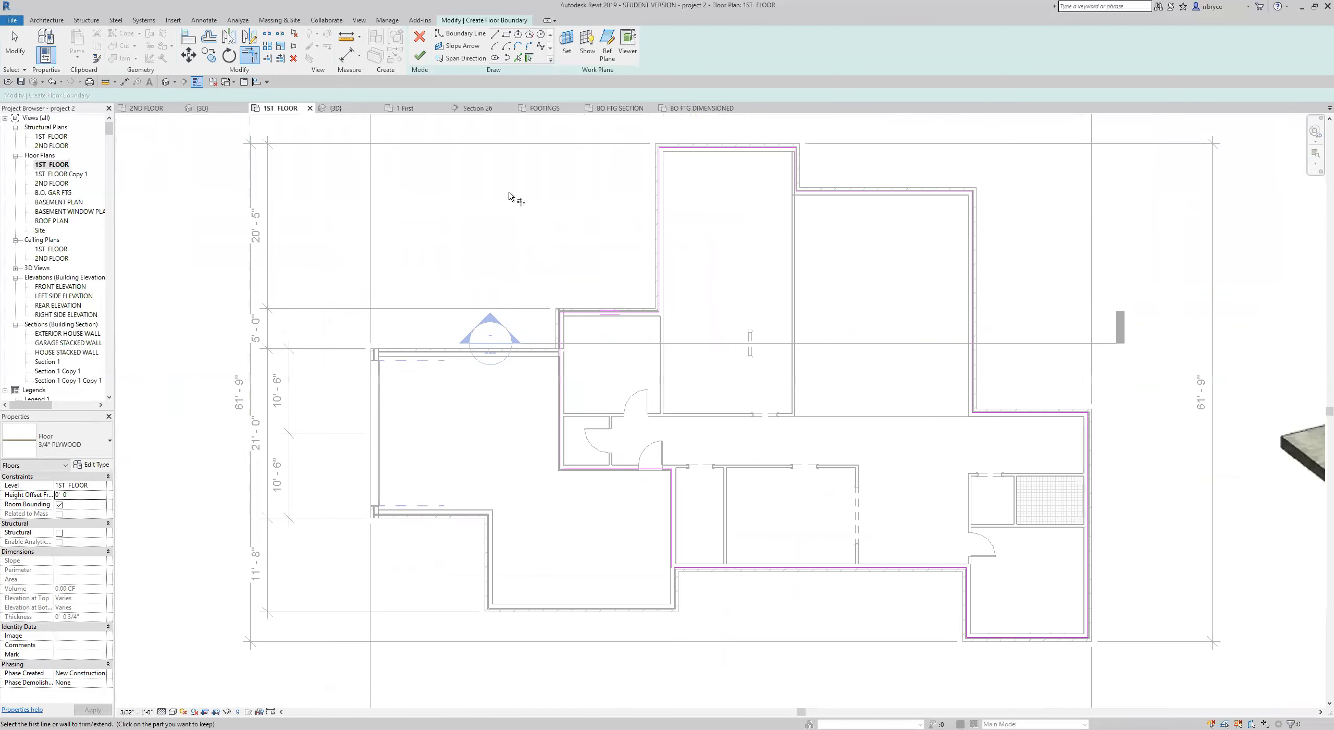
pyautogui.click(420, 56)
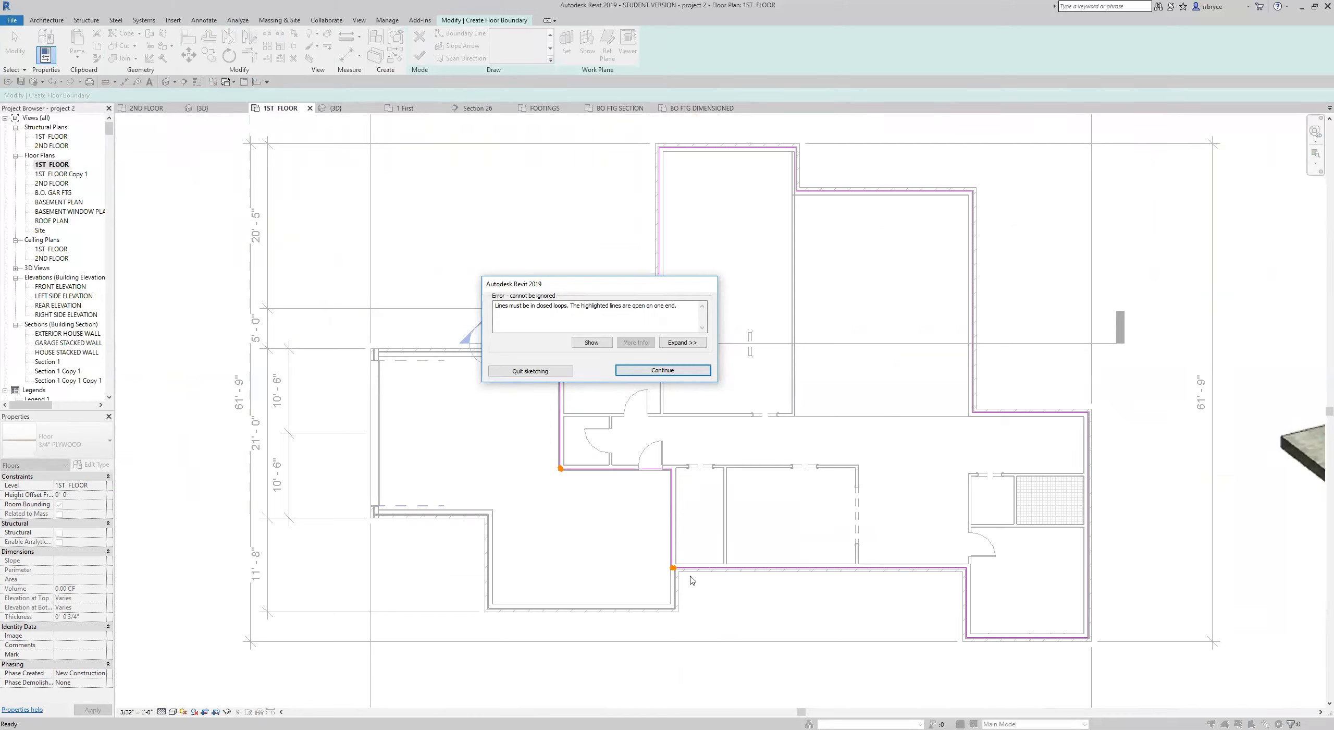
pyautogui.click(663, 370)
# Join the lower vertical garage-side boundary line and the long bottom exterior wall's line into a corner with Trim/Extend
pyautogui.scroll(10, 560, 465)
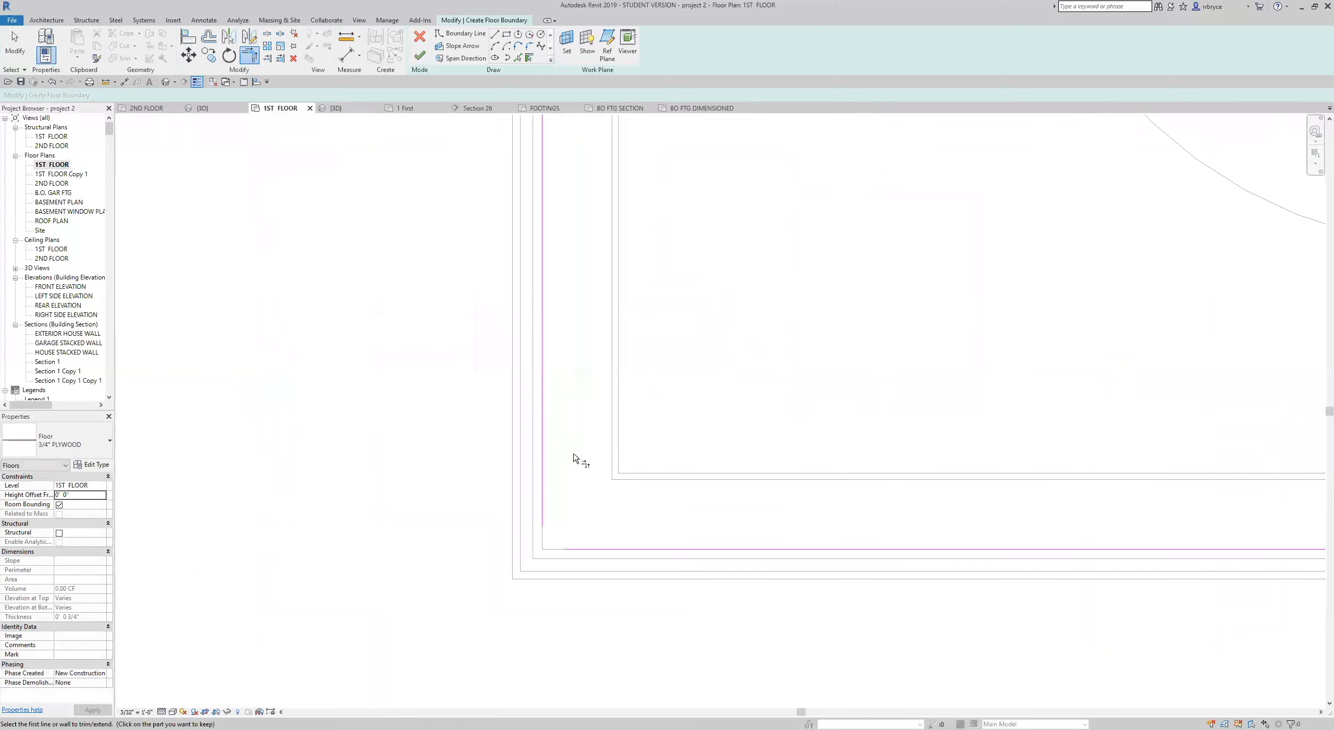
pyautogui.scroll(-3, 640, 471)
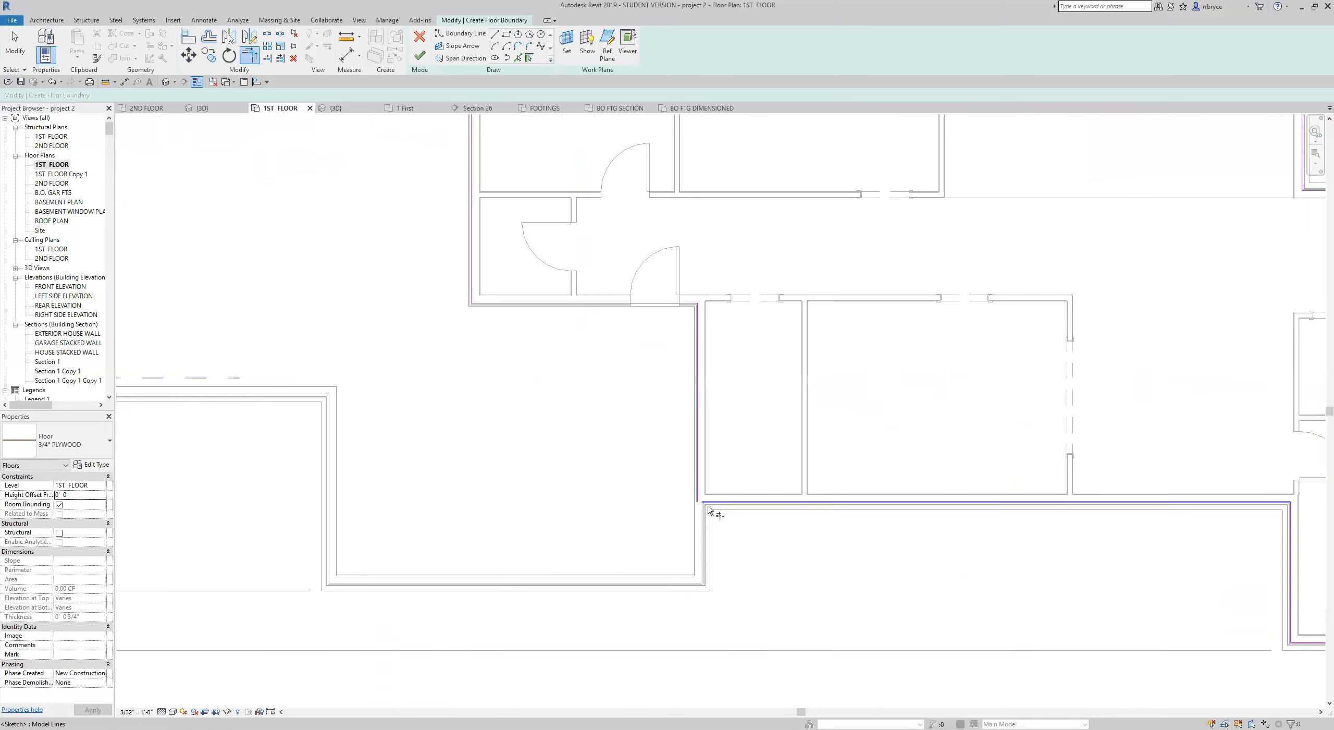
pyautogui.scroll(3, 698, 478)
pyautogui.click(647, 480)
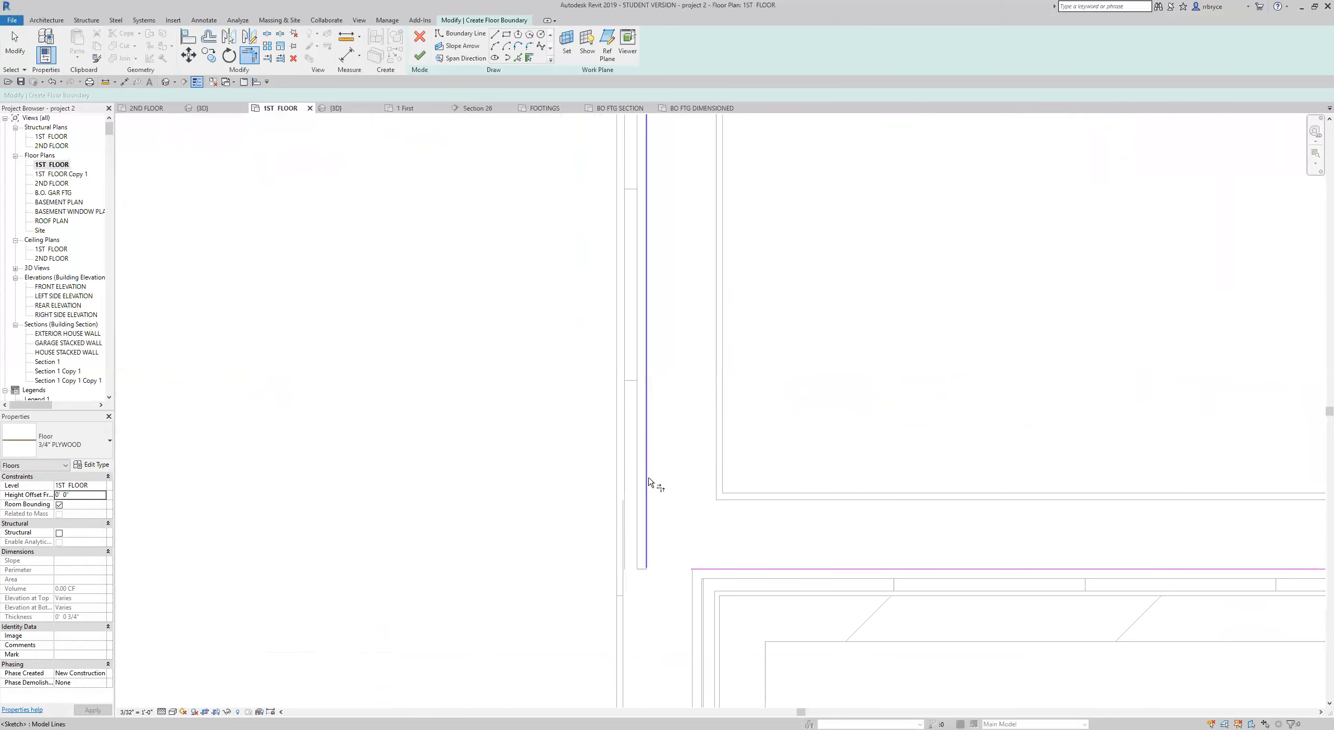
pyautogui.click(790, 570)
pyautogui.scroll(-4, 789, 496)
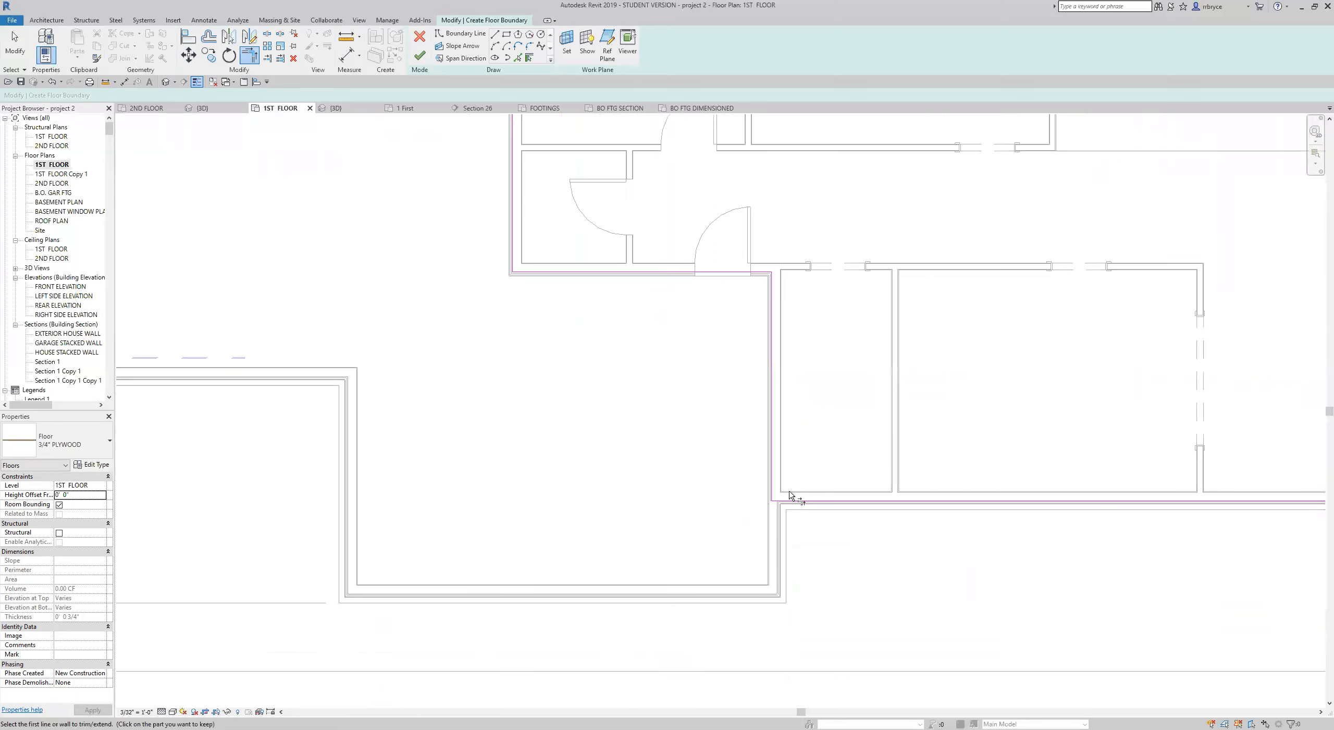
# Finish the floor boundary sketch to create the 3/4" plywood floor and deselect it
pyautogui.scroll(-3, 790, 495)
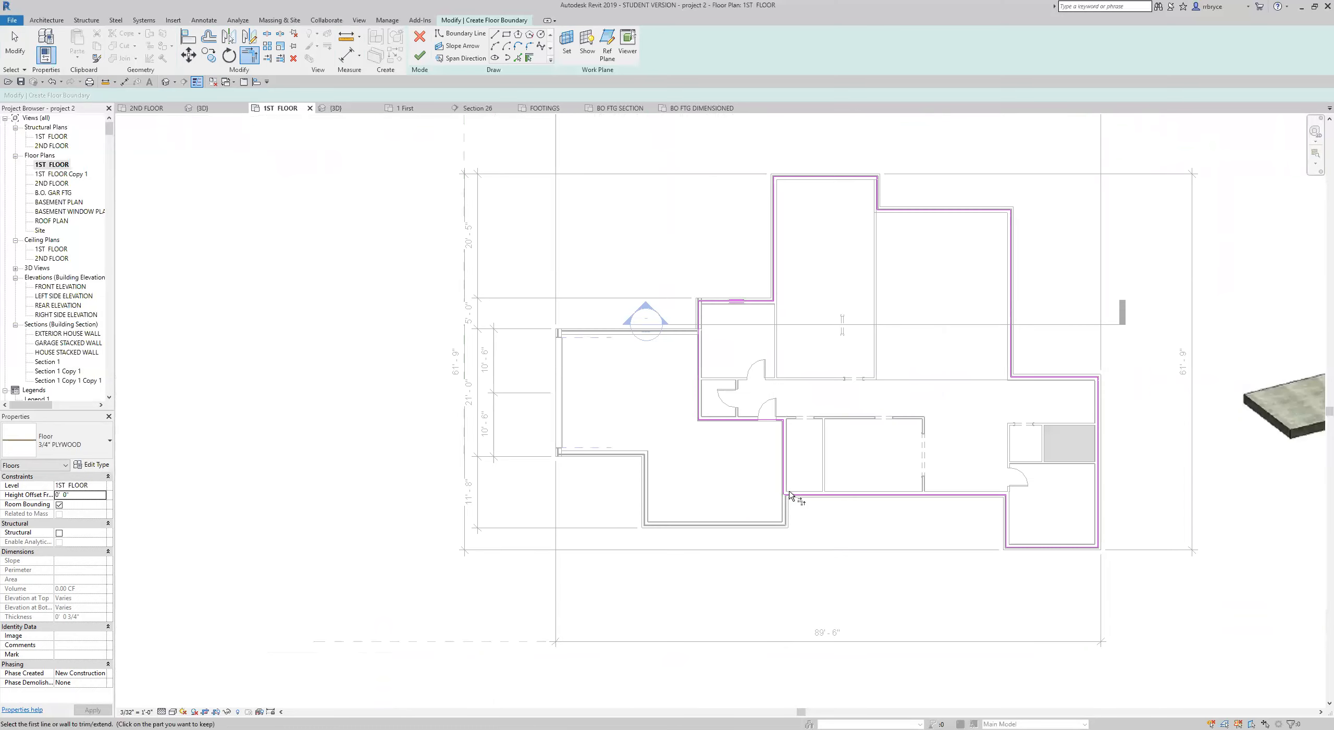
pyautogui.click(420, 55)
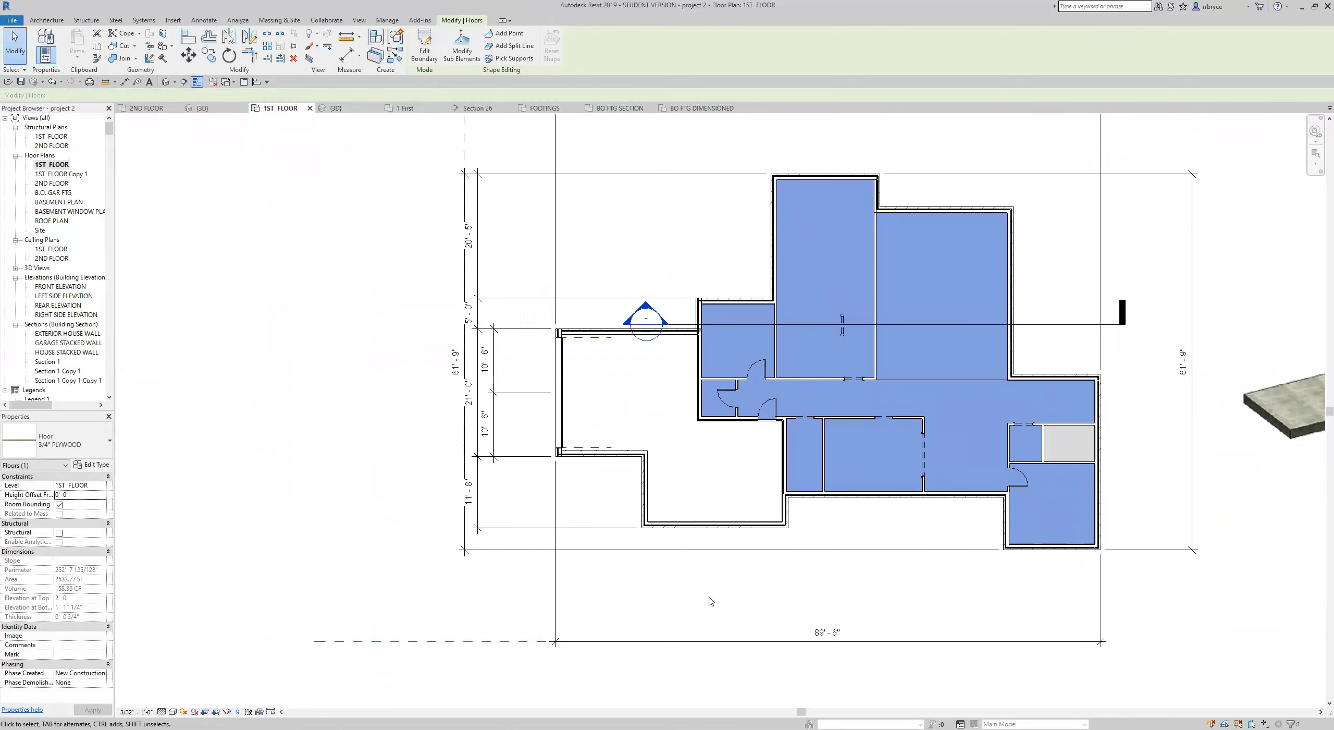
pyautogui.click(593, 628)
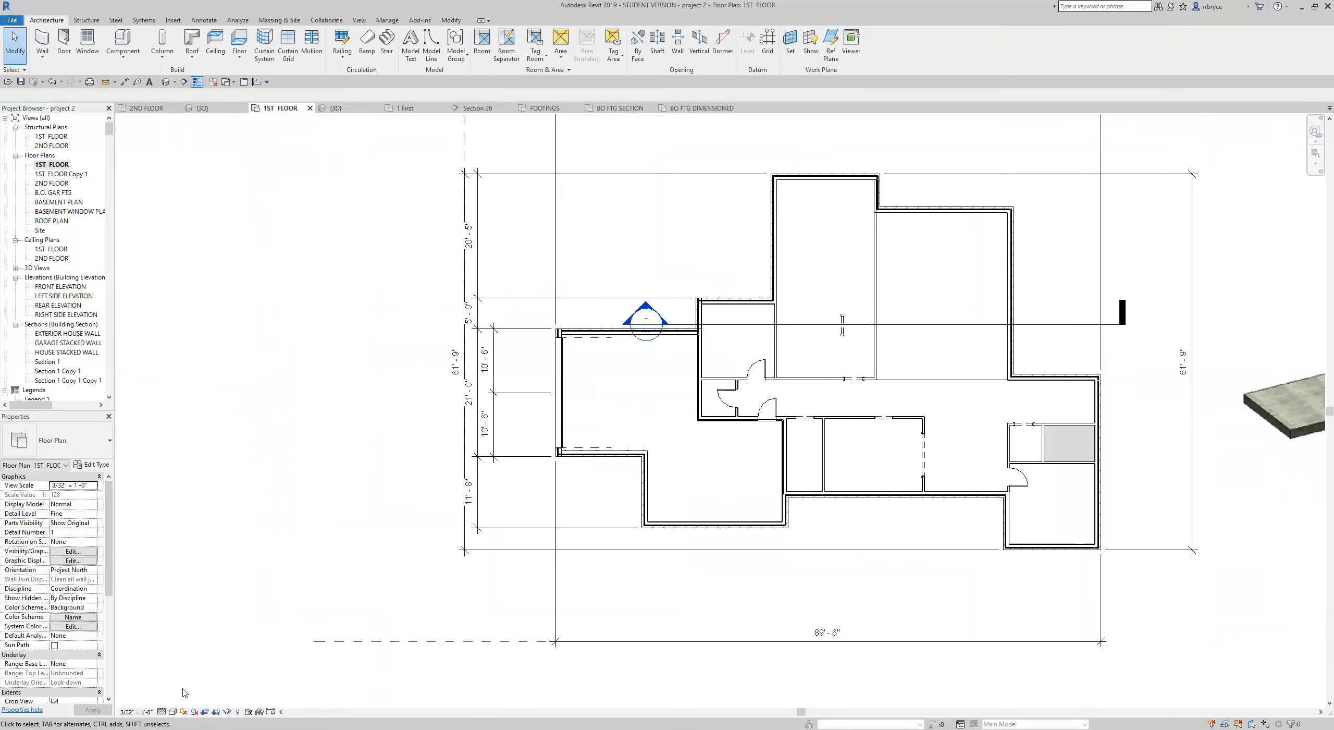
# Show the first floor plan with realistic material textures and open the view of the section line crossing the house
pyautogui.click(173, 711)
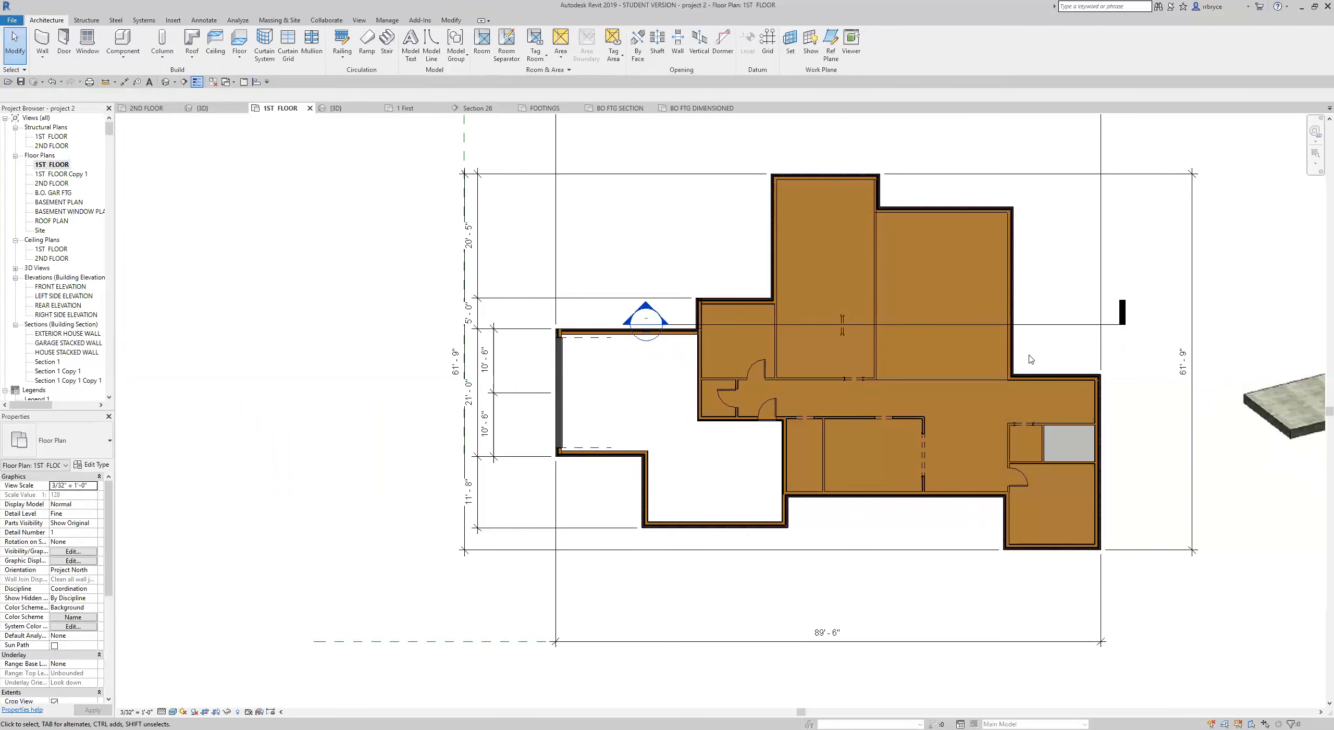
pyautogui.click(1039, 325)
pyautogui.rightClick(1039, 326)
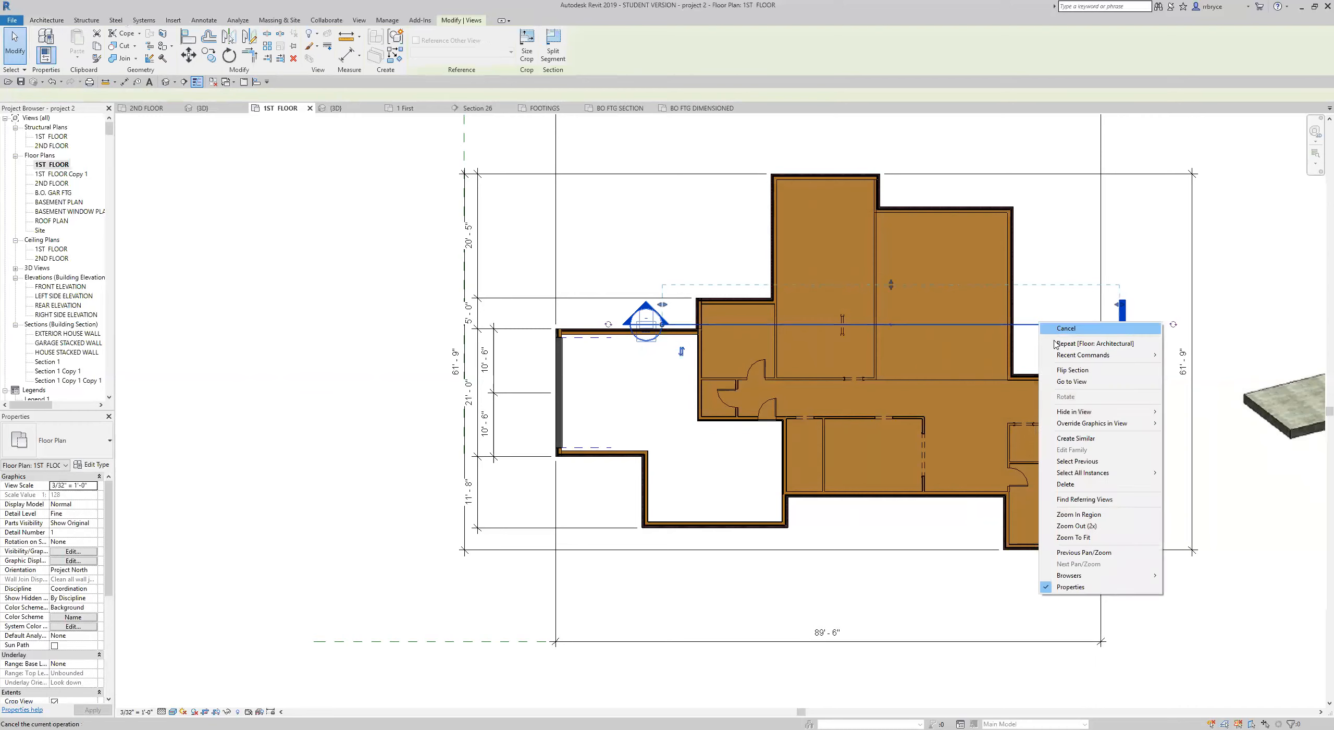
pyautogui.click(1073, 381)
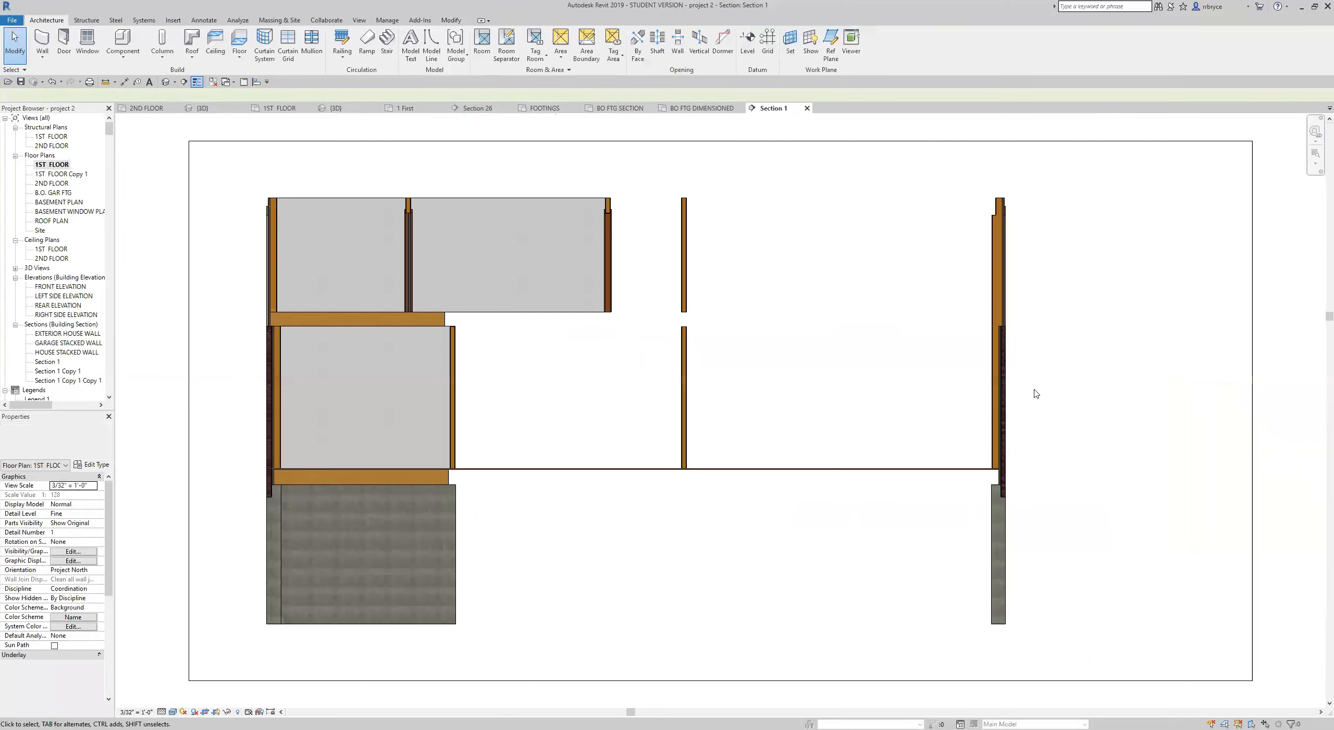
# Examine how the plywood subfloor's edge meets the studs of the right-hand brick exterior wall in the section
pyautogui.scroll(5, 988, 470)
pyautogui.scroll(5, 988, 470)
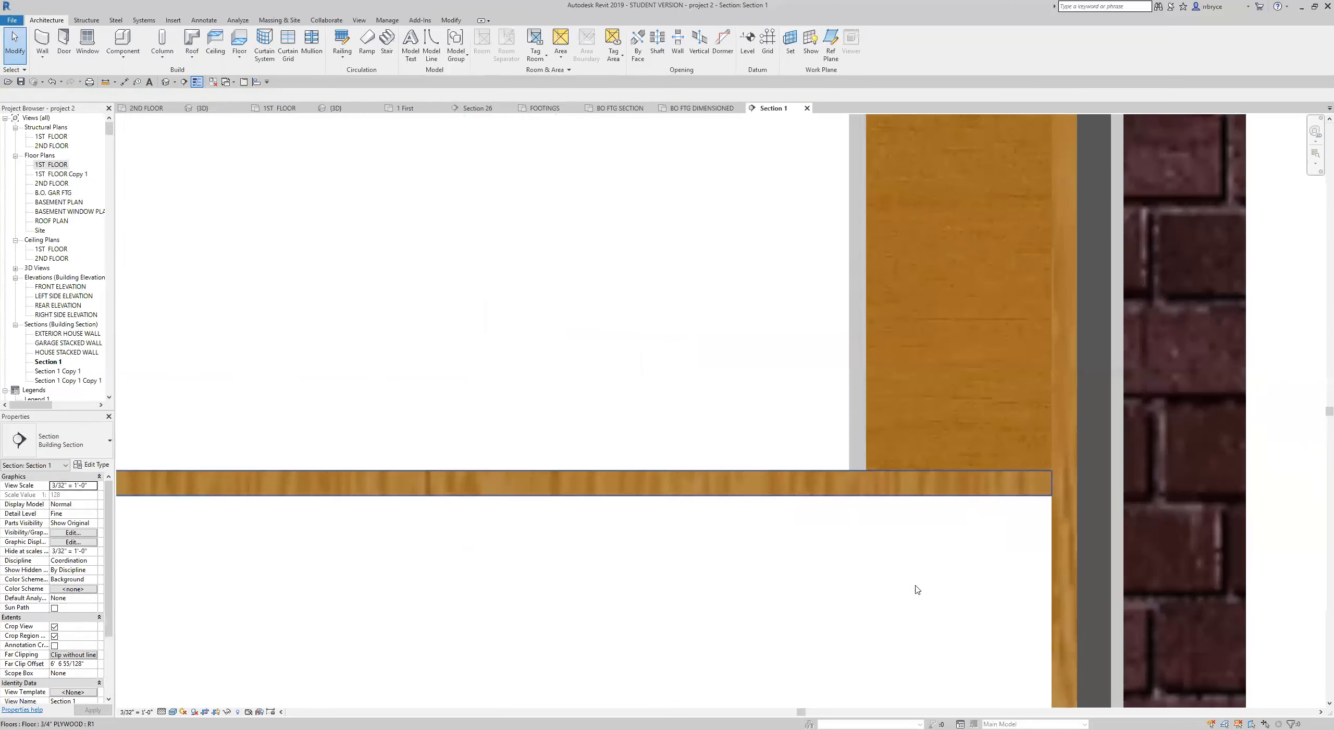
pyautogui.scroll(-2, 941, 551)
pyautogui.scroll(-8, 941, 551)
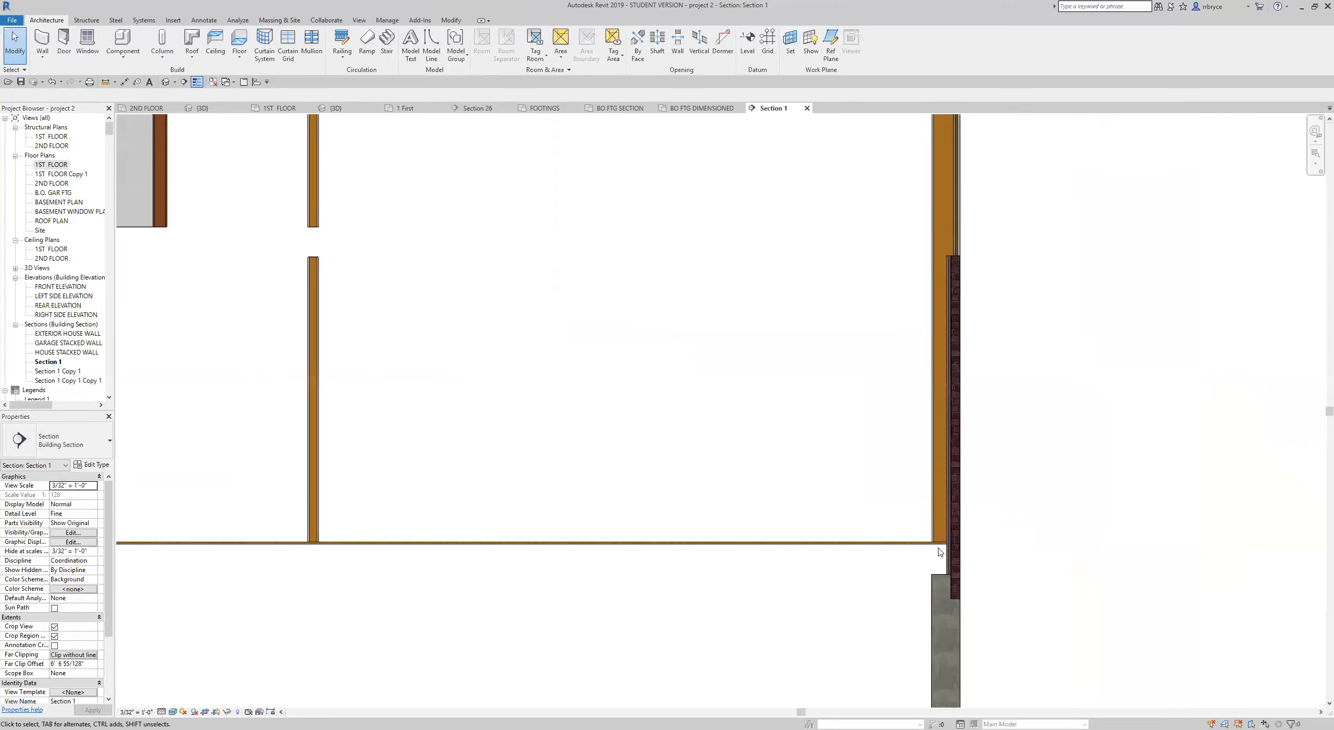
# Inspect the base of the interior 2X4 wall beside the garage-side room where it rests on the plywood subfloor
pyautogui.scroll(10, 497, 549)
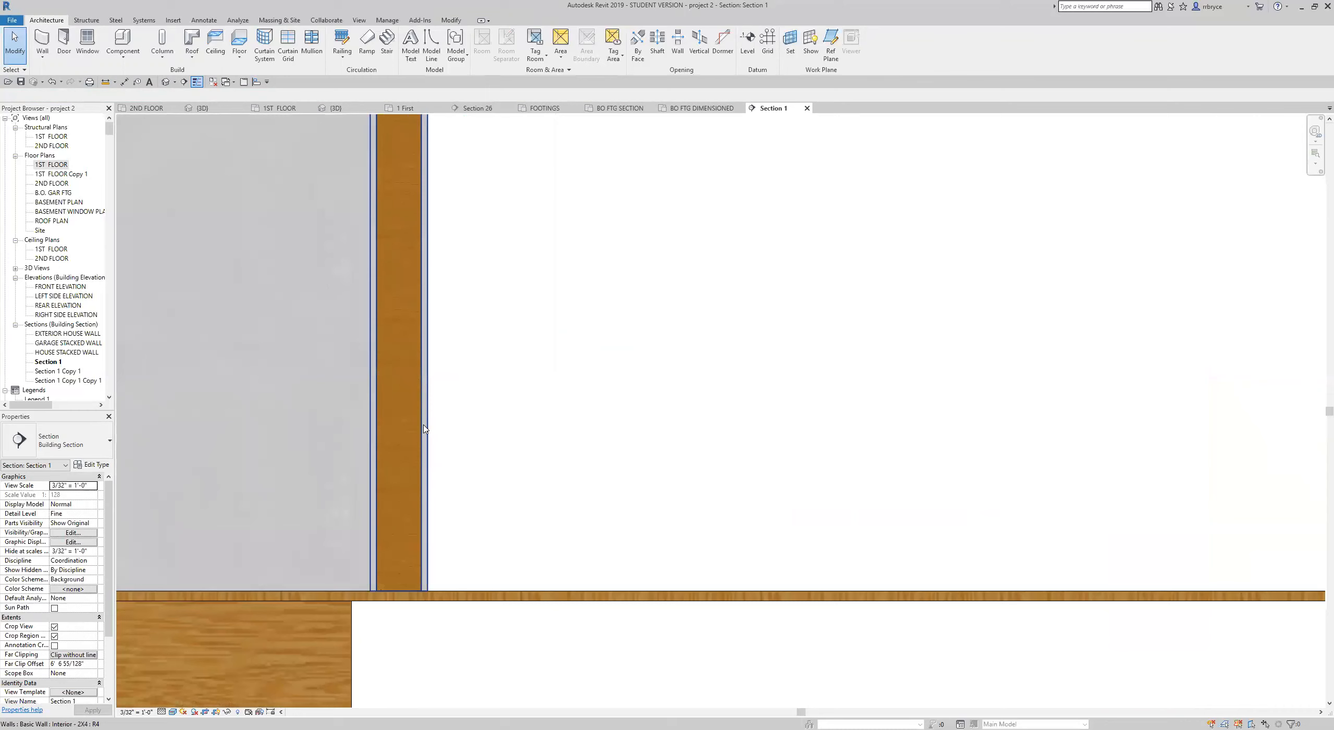
pyautogui.click(423, 431)
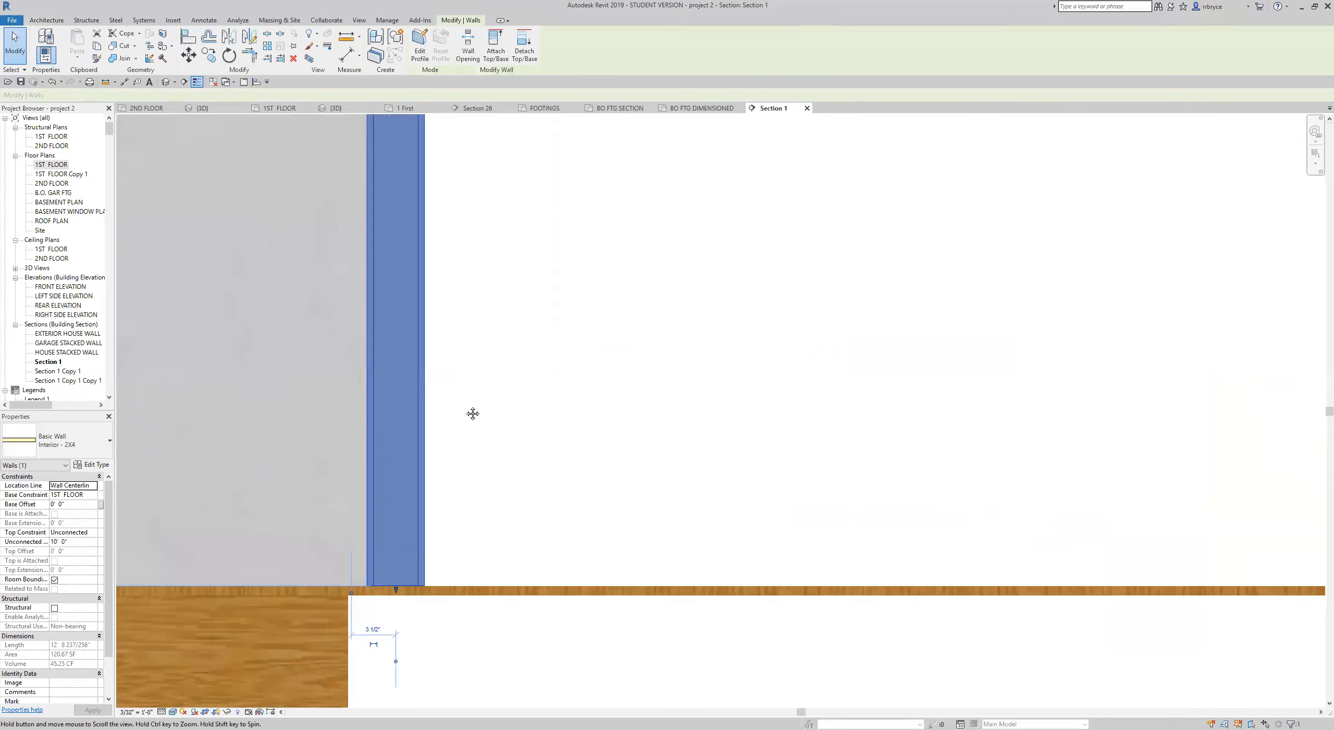
pyautogui.moveTo(472, 413); pyautogui.dragTo(651, 235, button='middle')
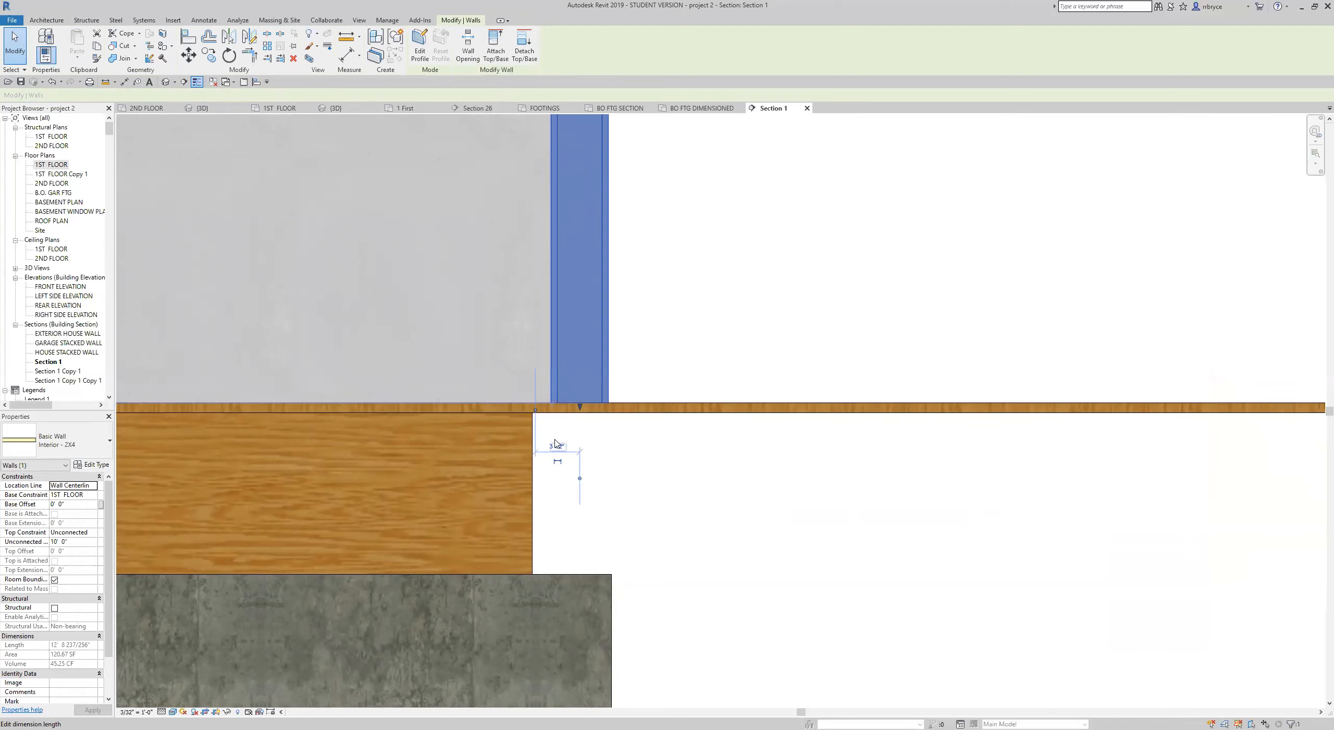
pyautogui.scroll(-5, 555, 444)
# Examine the 3/4" plywood floor's end at the left-hand brick exterior wall, with the floor selected
pyautogui.scroll(3, 195, 435)
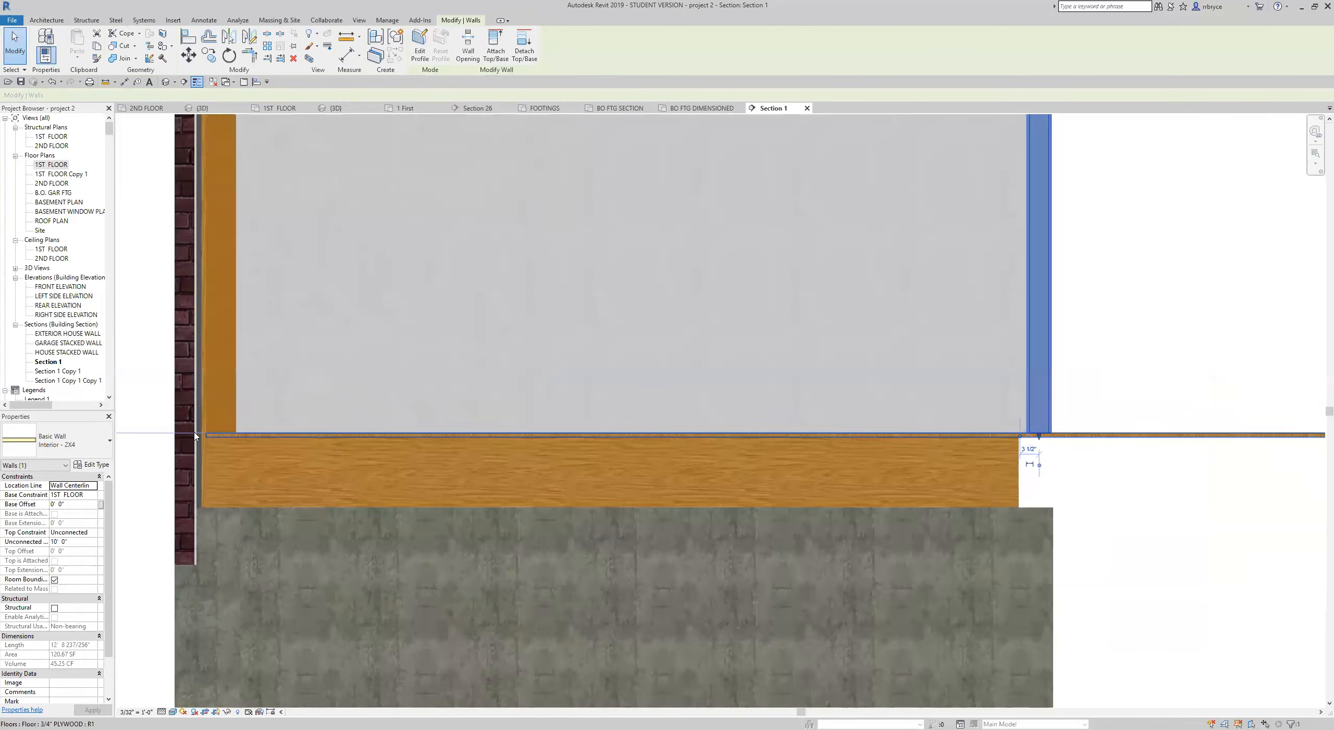
pyautogui.scroll(5, 195, 435)
pyautogui.scroll(5, 241, 461)
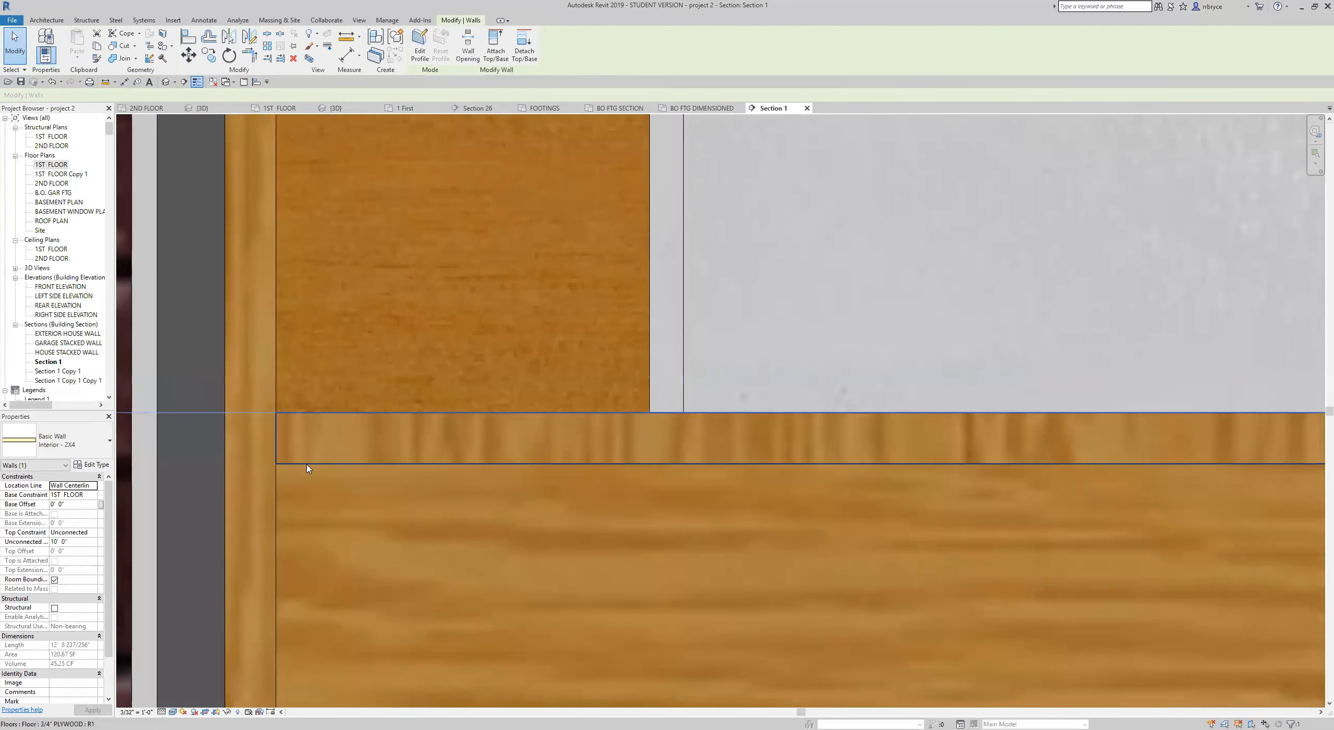
pyautogui.click(284, 442)
pyautogui.scroll(-3, 281, 446)
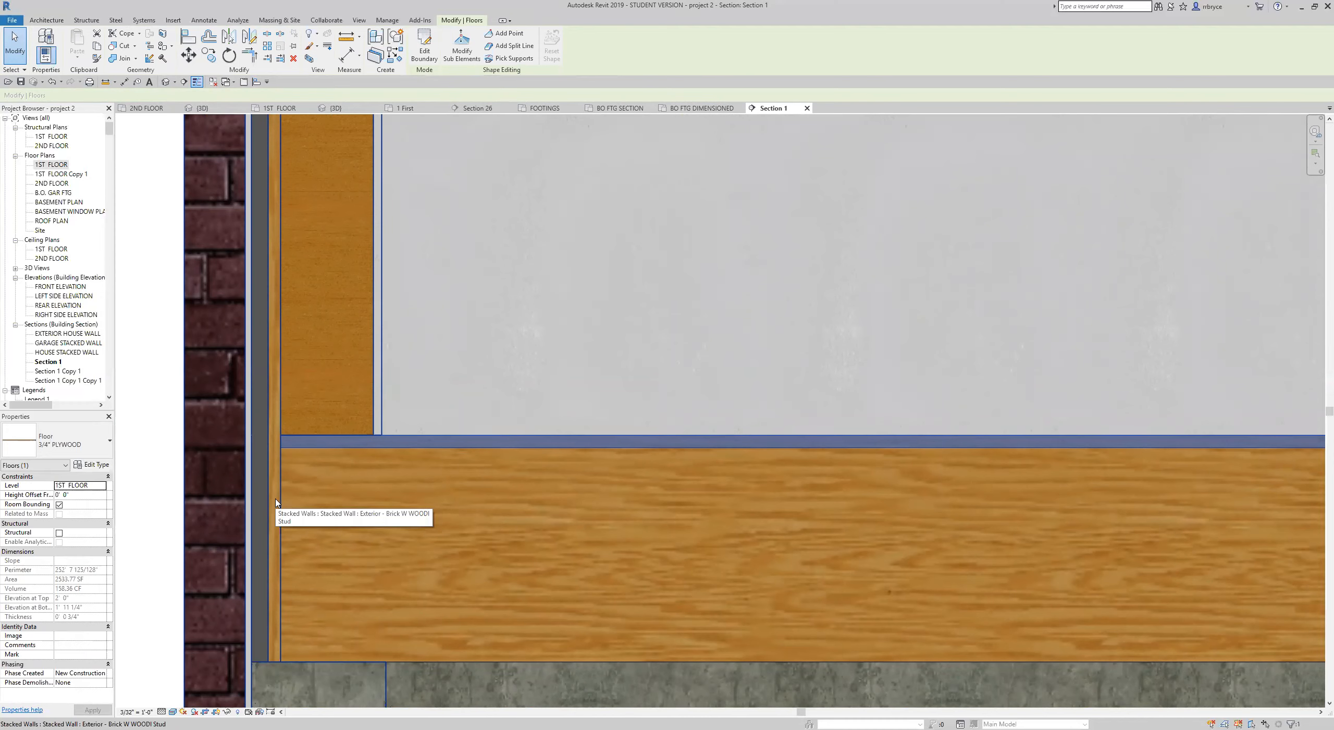
pyautogui.scroll(-8, 748, 611)
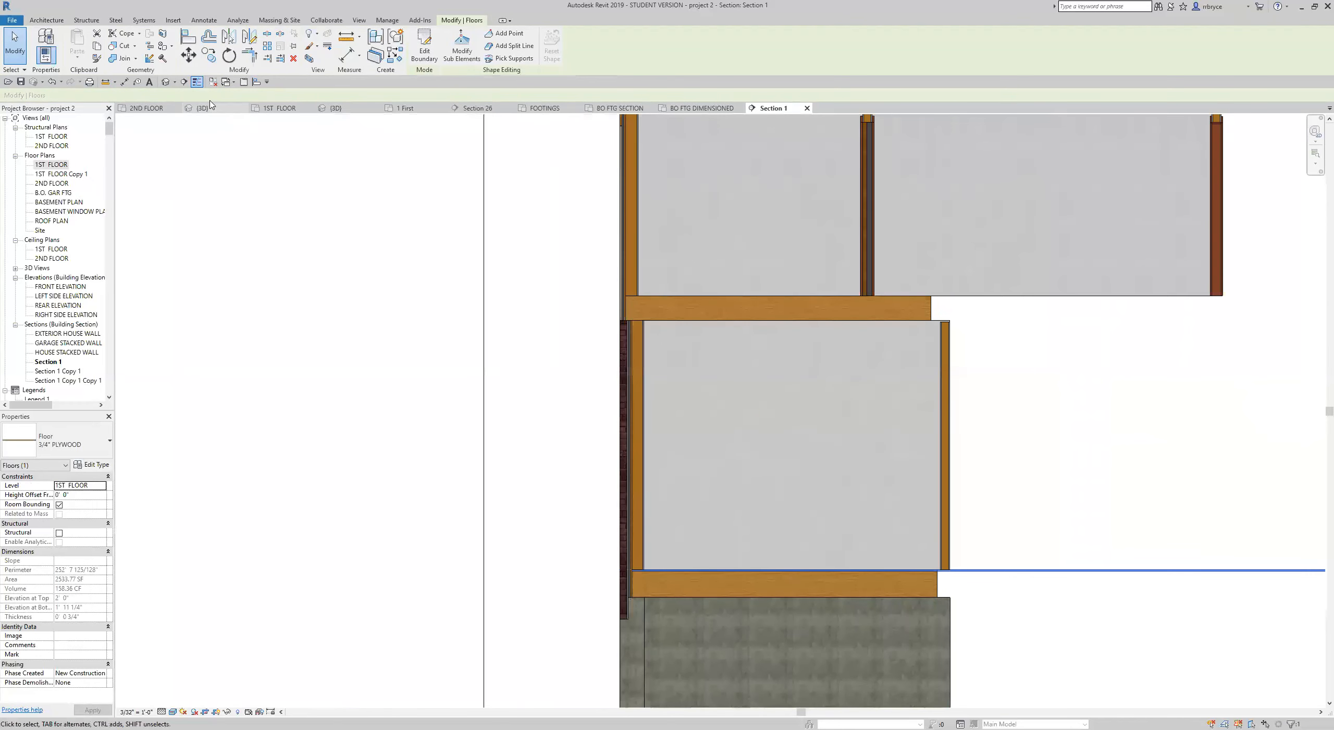
# Open the 3D view of the house and look over the selected plywood floor inside the walls
pyautogui.click(208, 108)
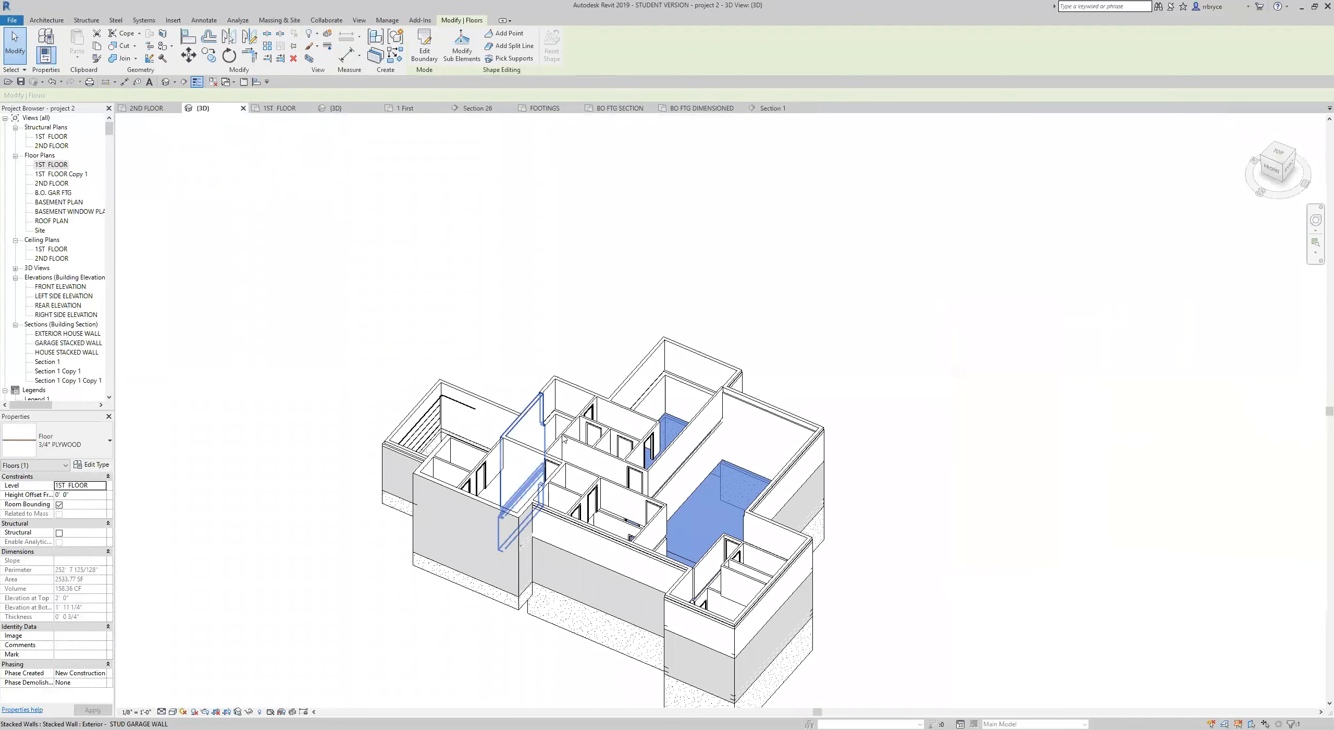
pyautogui.scroll(2, 1017, 579)
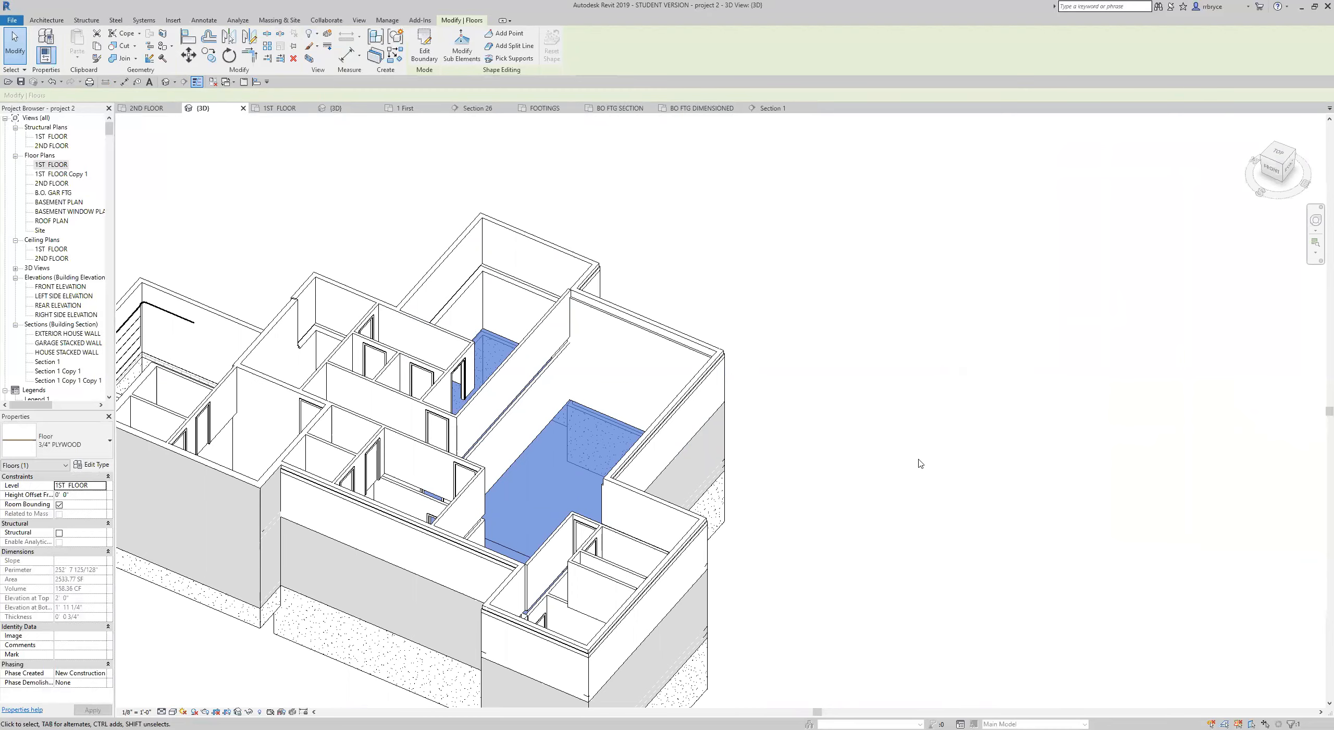
pyautogui.scroll(-2, 896, 441)
pyautogui.scroll(1, 894, 441)
pyautogui.scroll(-2, 895, 440)
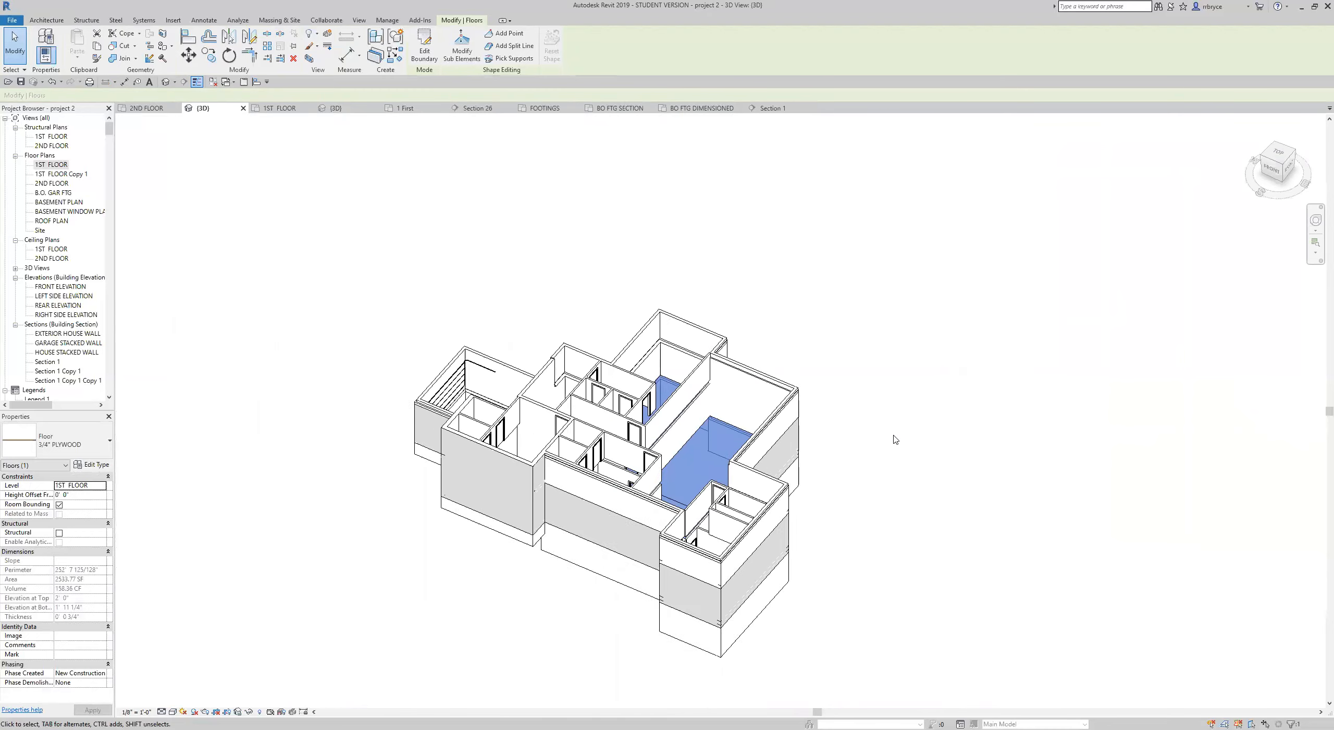
pyautogui.scroll(2, 895, 440)
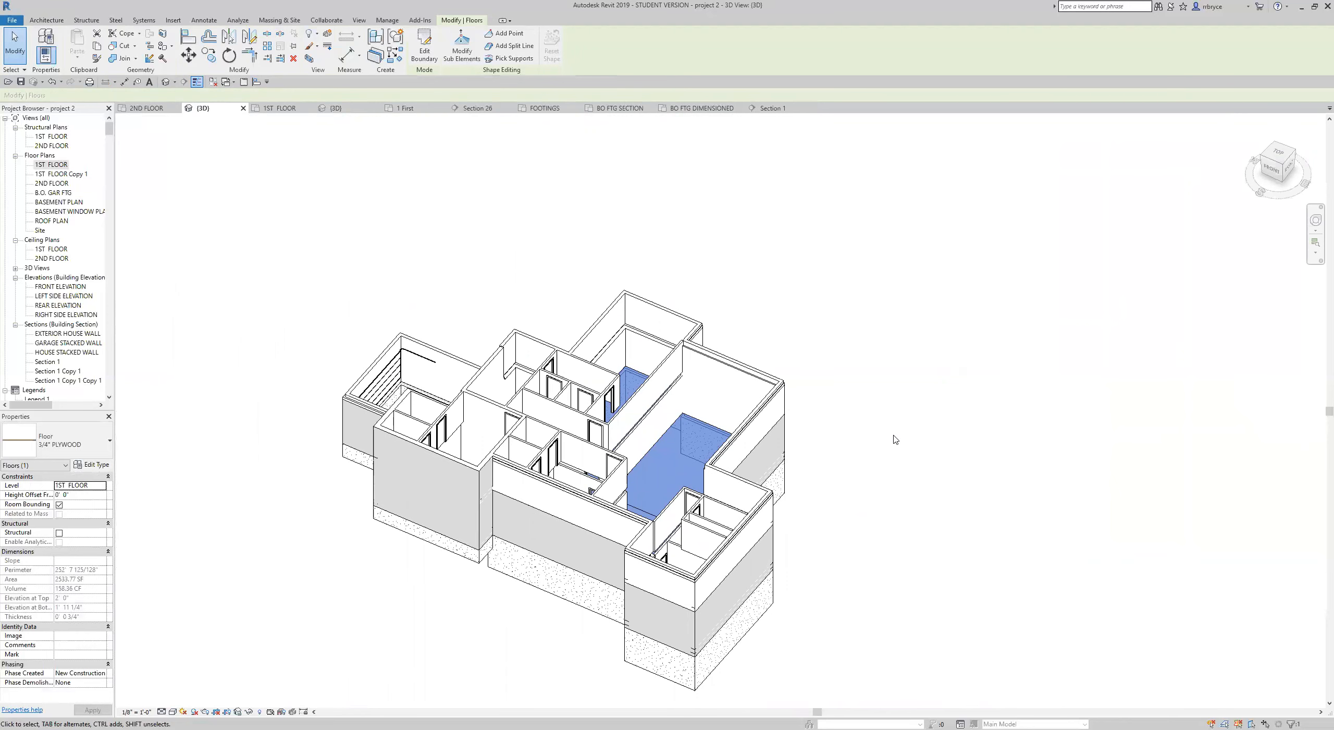
# Return to the first floor plan and move the uppermost exterior brick wall outward by 4' 6"
pyautogui.click(284, 108)
pyautogui.scroll(-2, 656, 308)
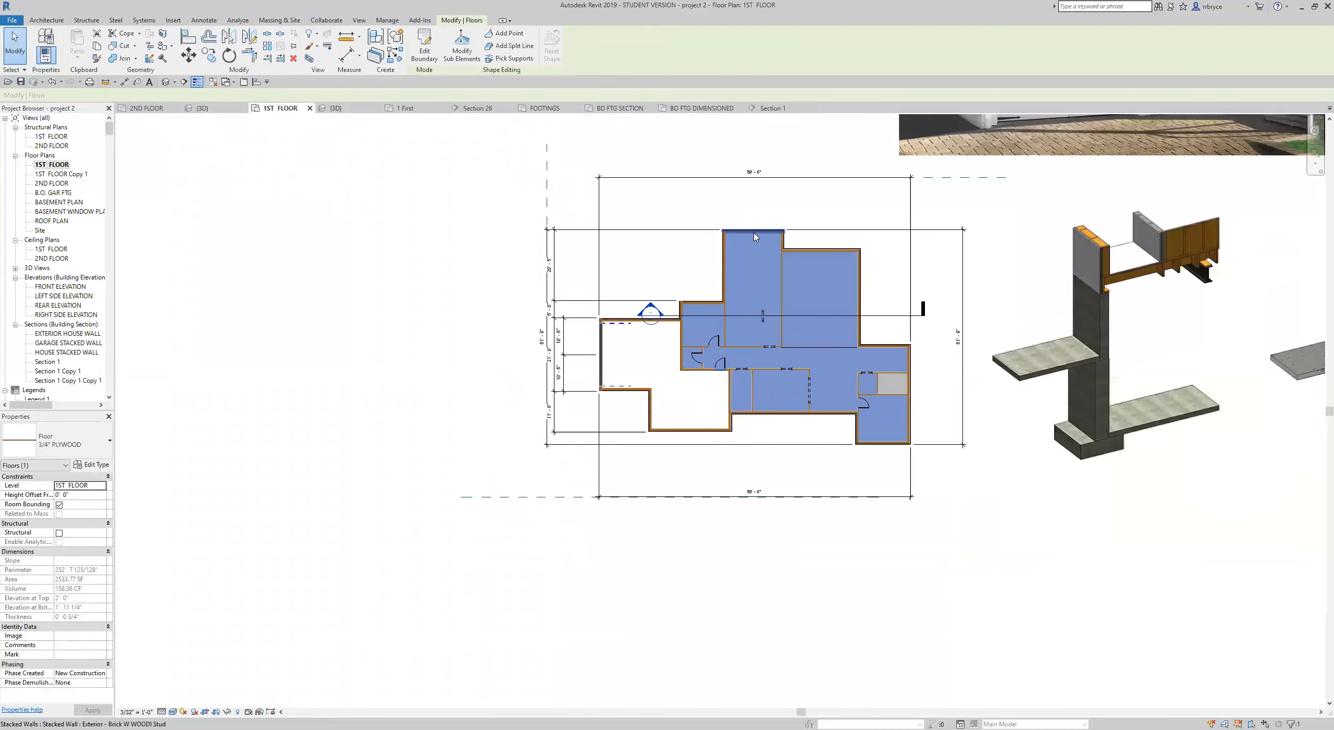
pyautogui.scroll(5, 750, 279)
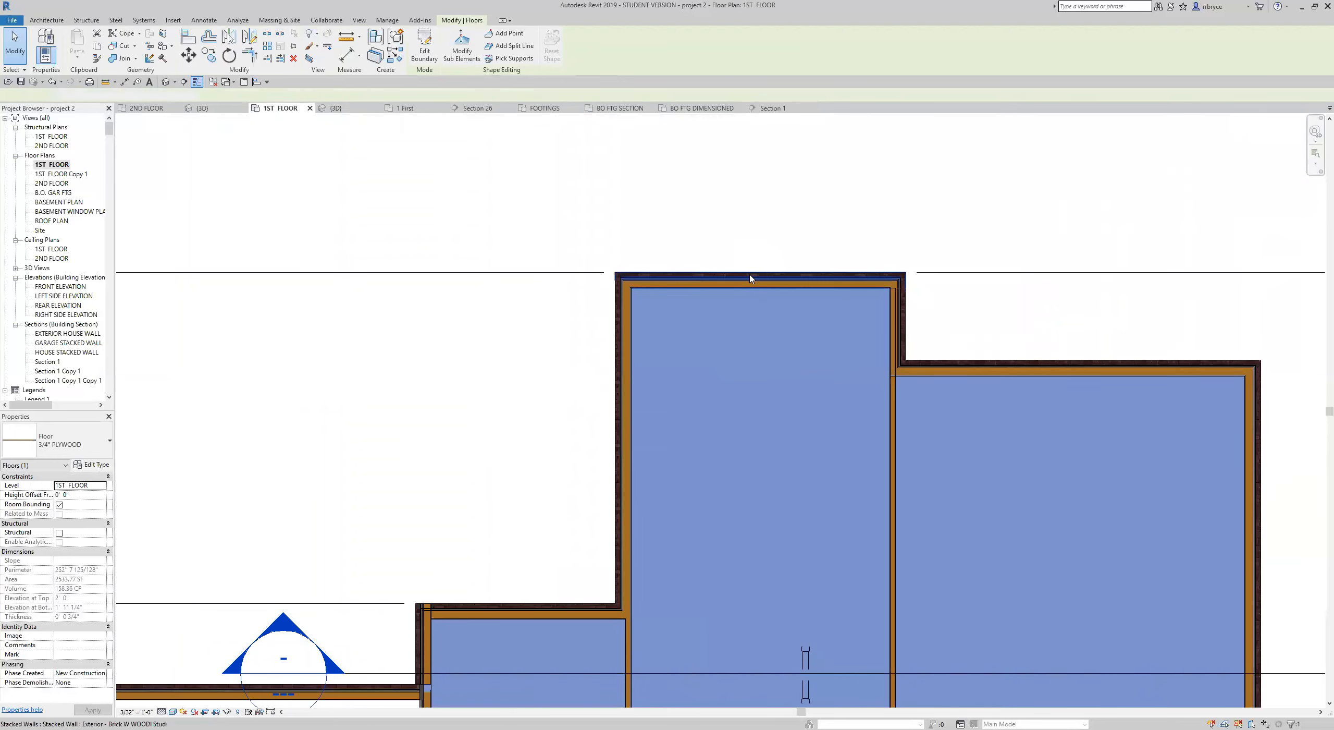
pyautogui.click(751, 279)
pyautogui.click(188, 55)
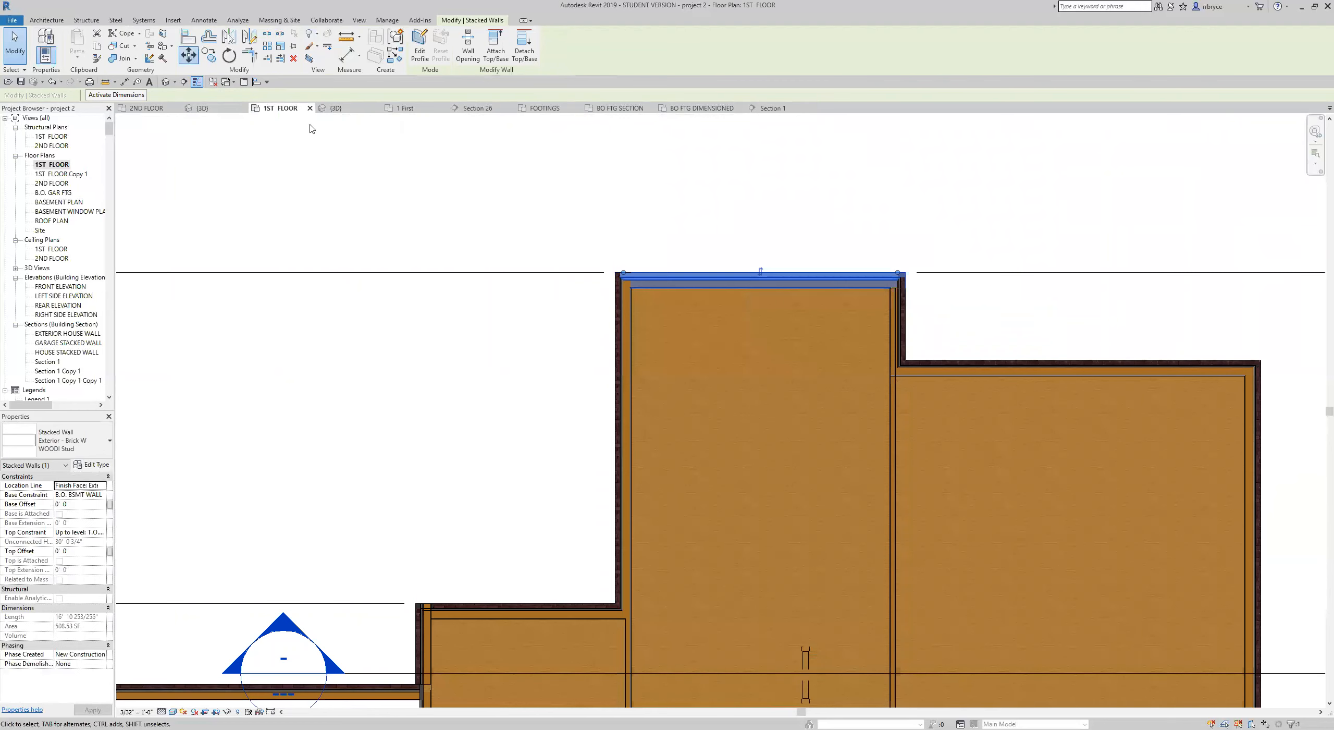
pyautogui.click(668, 227)
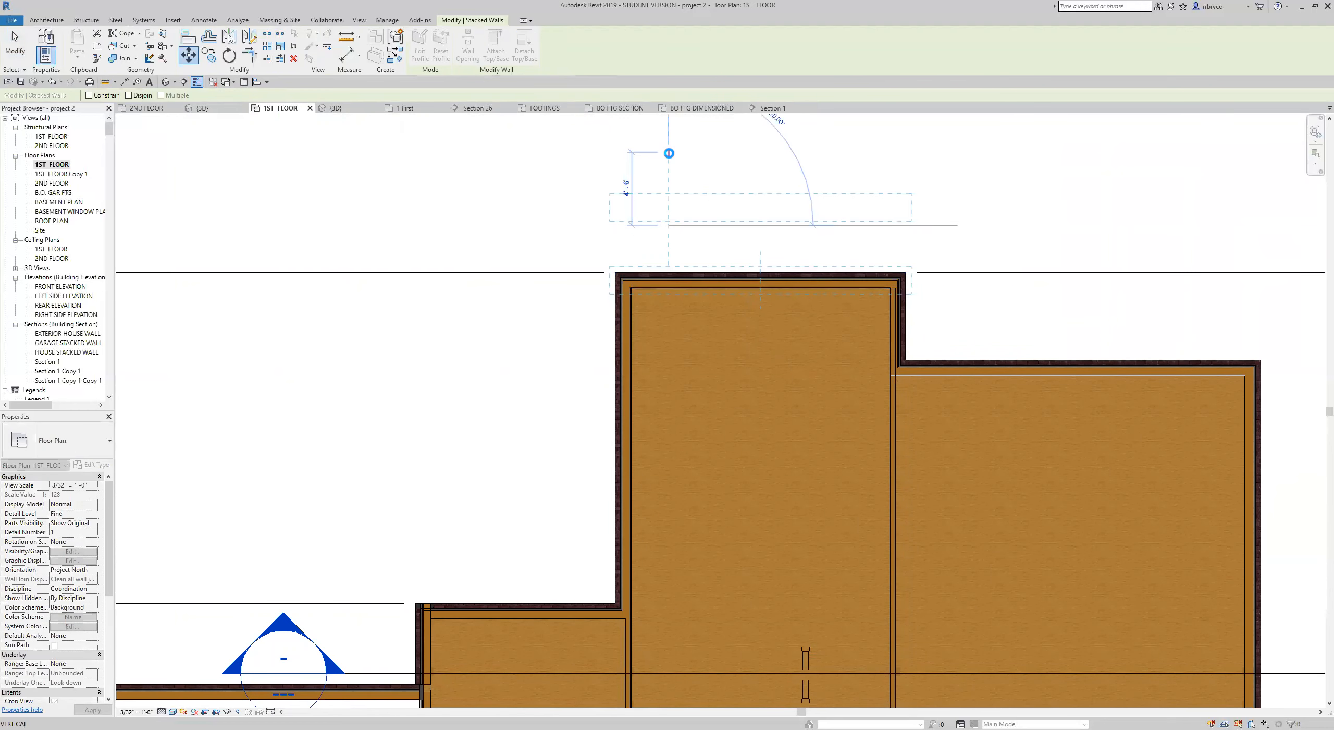
pyautogui.click(668, 153)
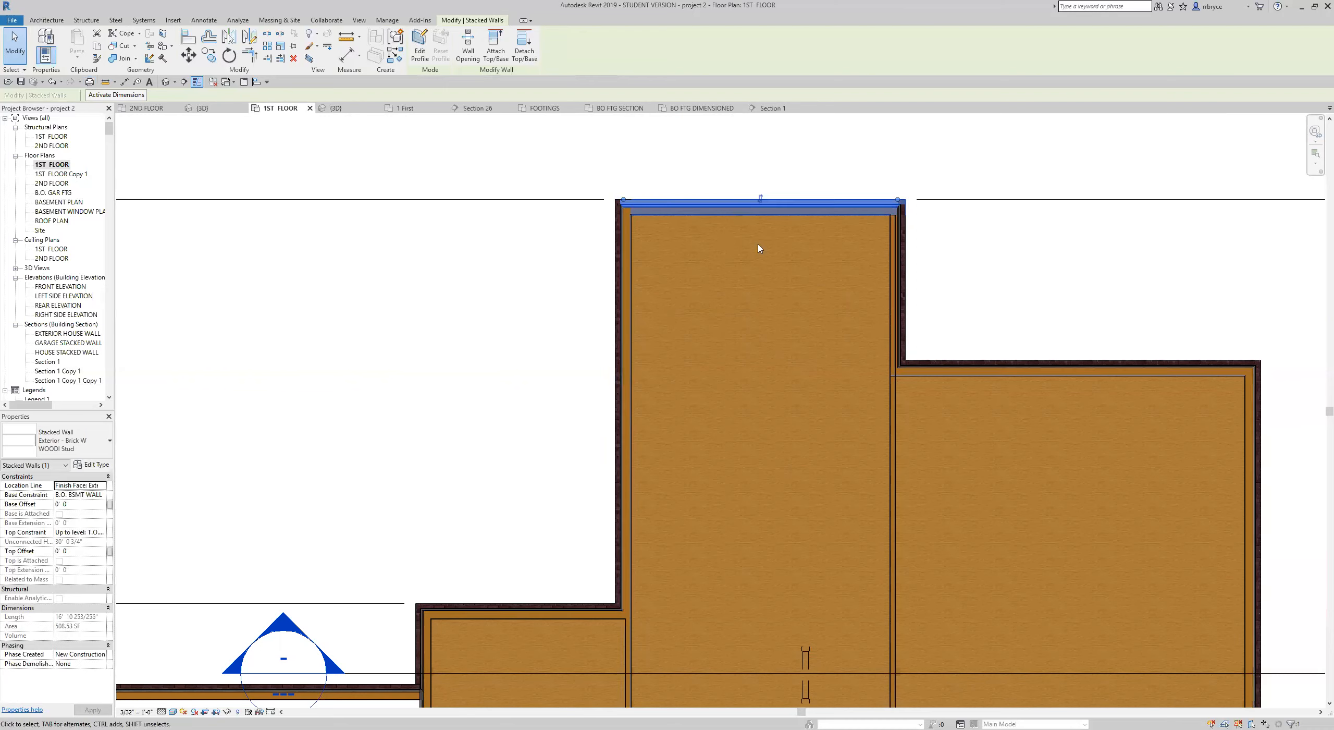
# Open the plywood floor's boundary sketch, check its line along the moved uppermost wall, and leave the sketch without changes
pyautogui.click(780, 339)
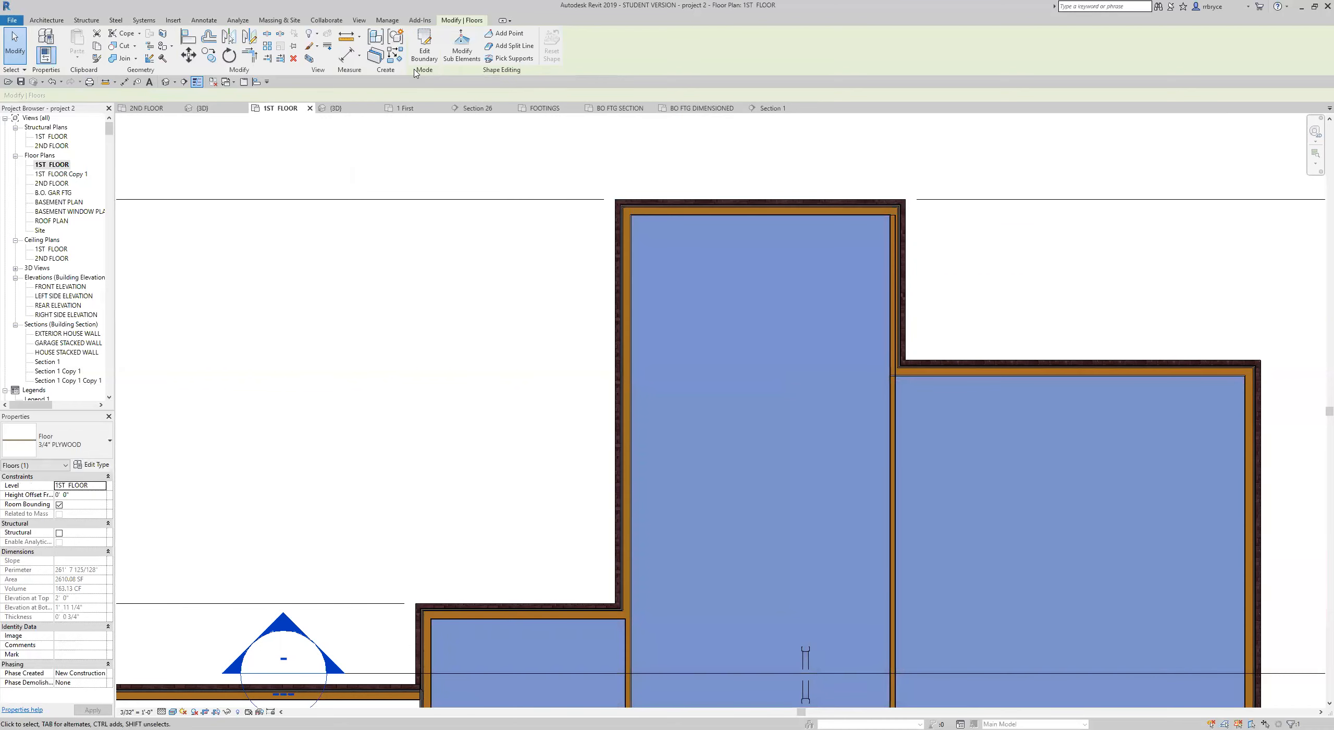
pyautogui.click(424, 48)
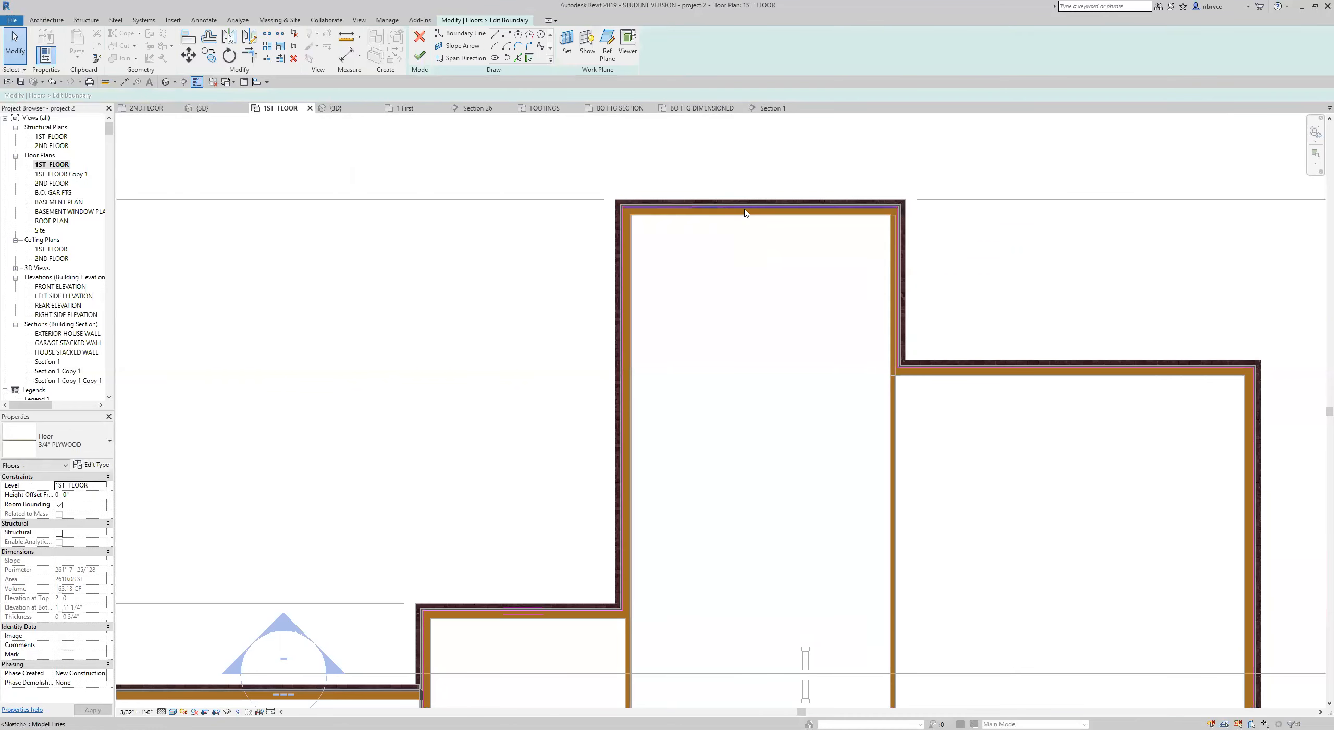
pyautogui.scroll(8, 745, 213)
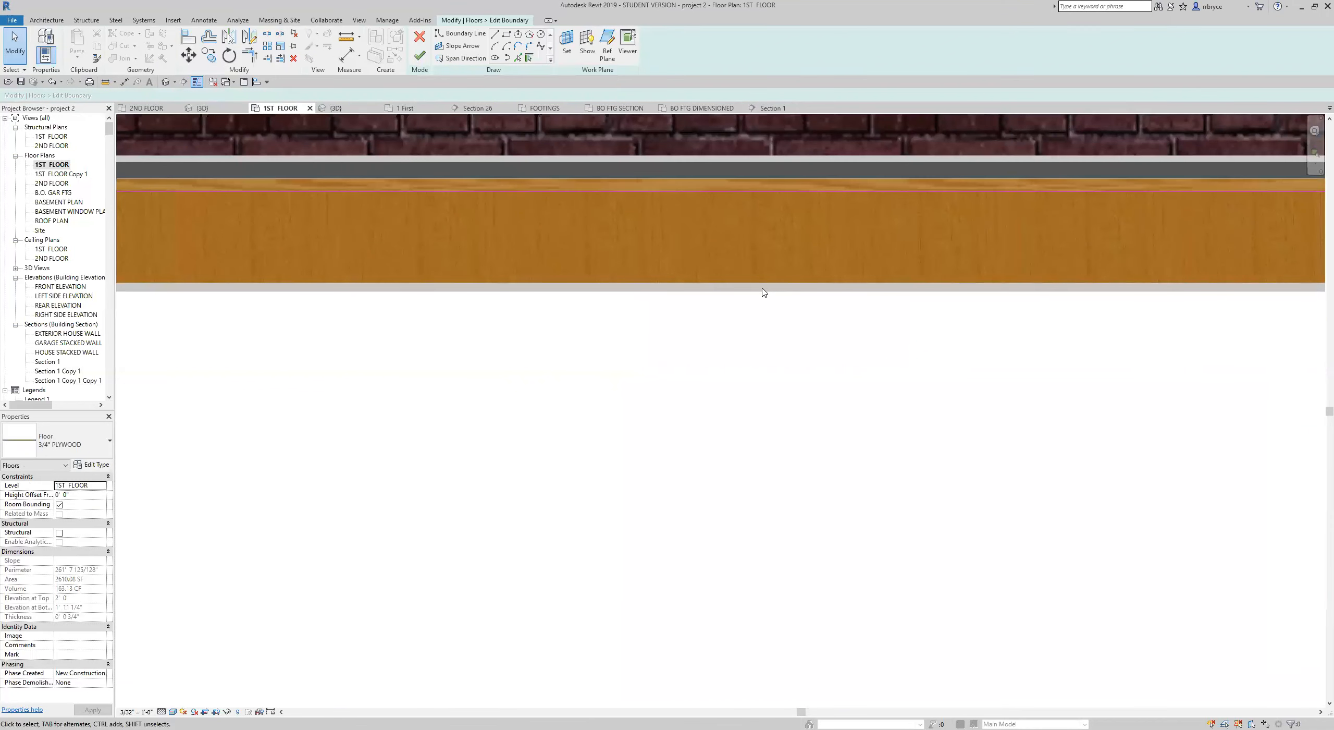
pyautogui.scroll(-5, 764, 292)
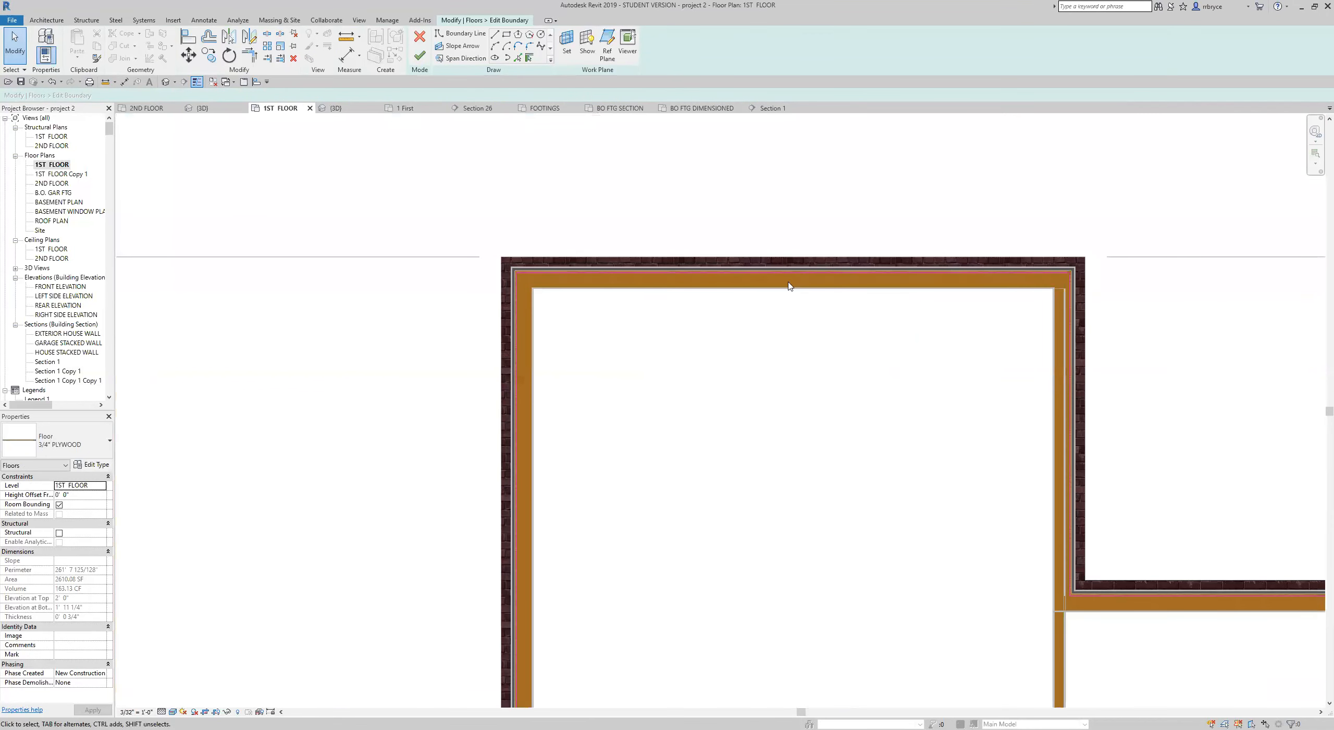
pyautogui.scroll(-3, 536, 203)
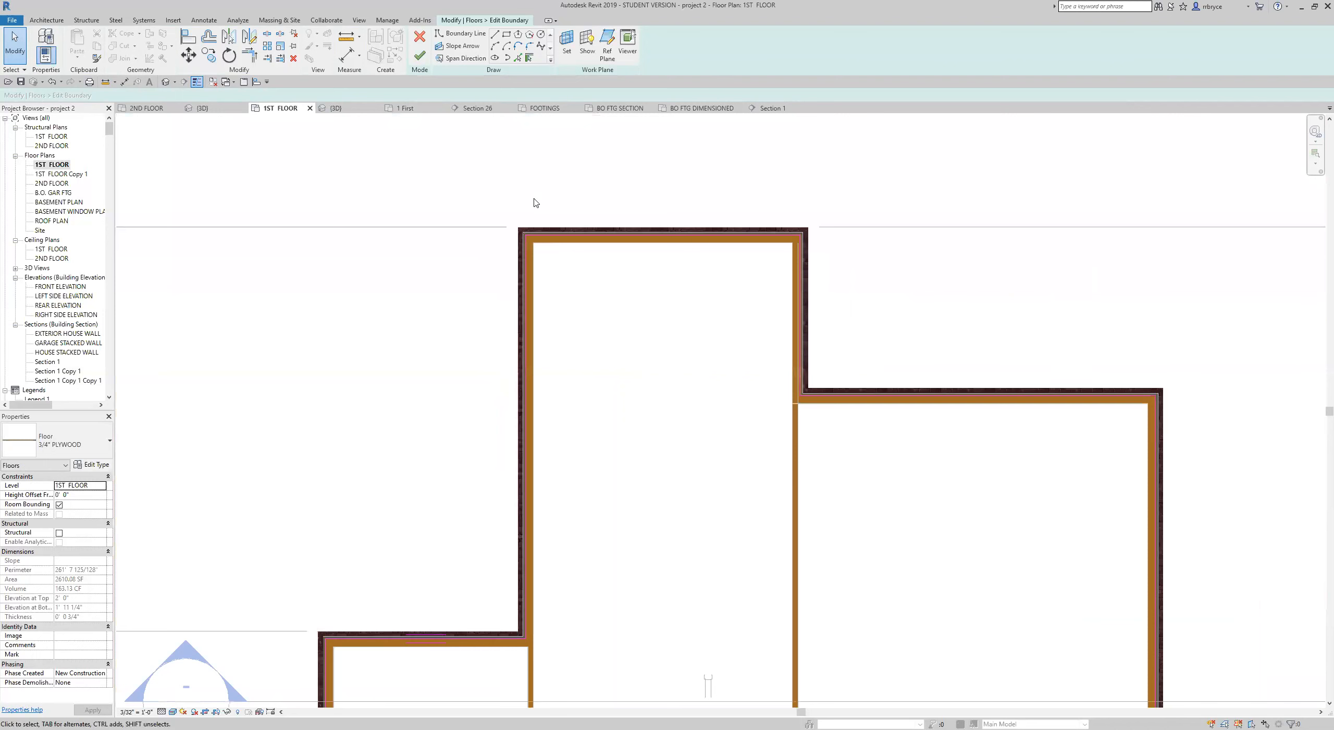
pyautogui.scroll(-3, 536, 202)
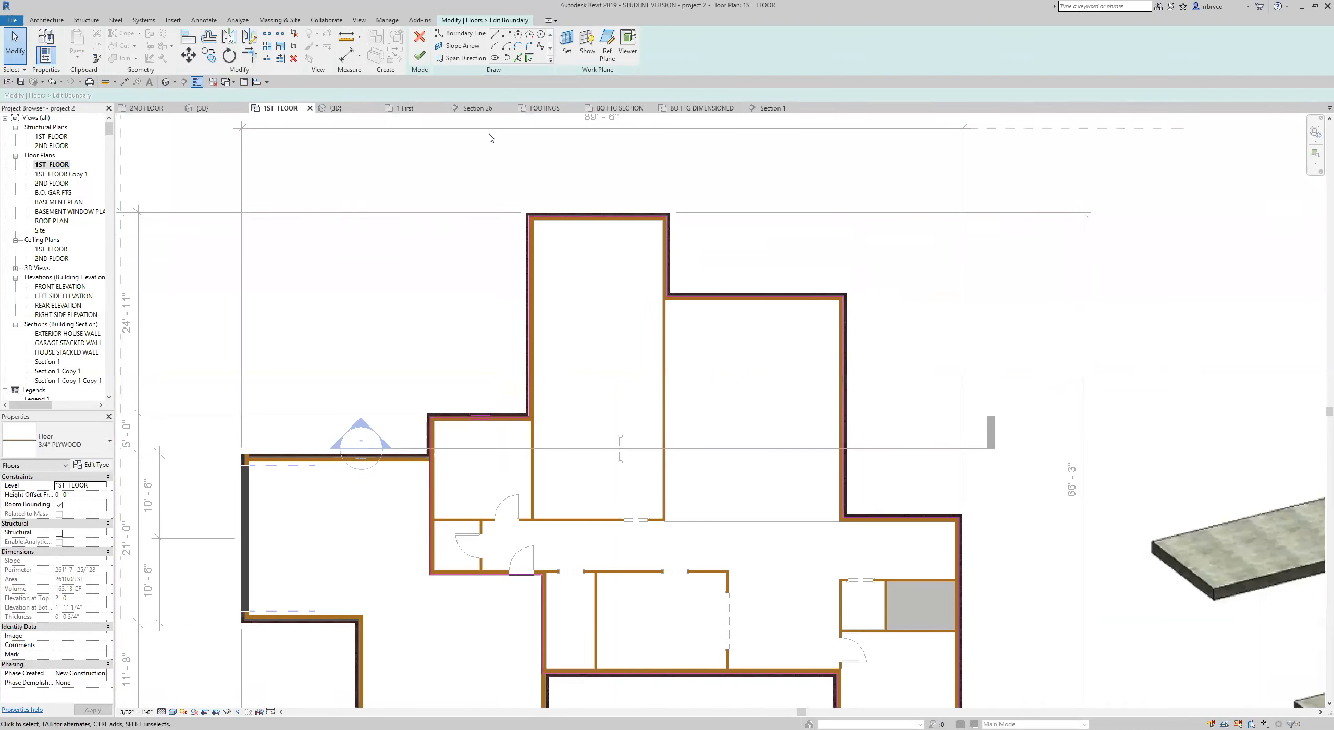
pyautogui.click(418, 41)
# Inspect the small 3/4" tile floor area in the lower-right wing against the surrounding plywood floor
pyautogui.scroll(-3, 813, 511)
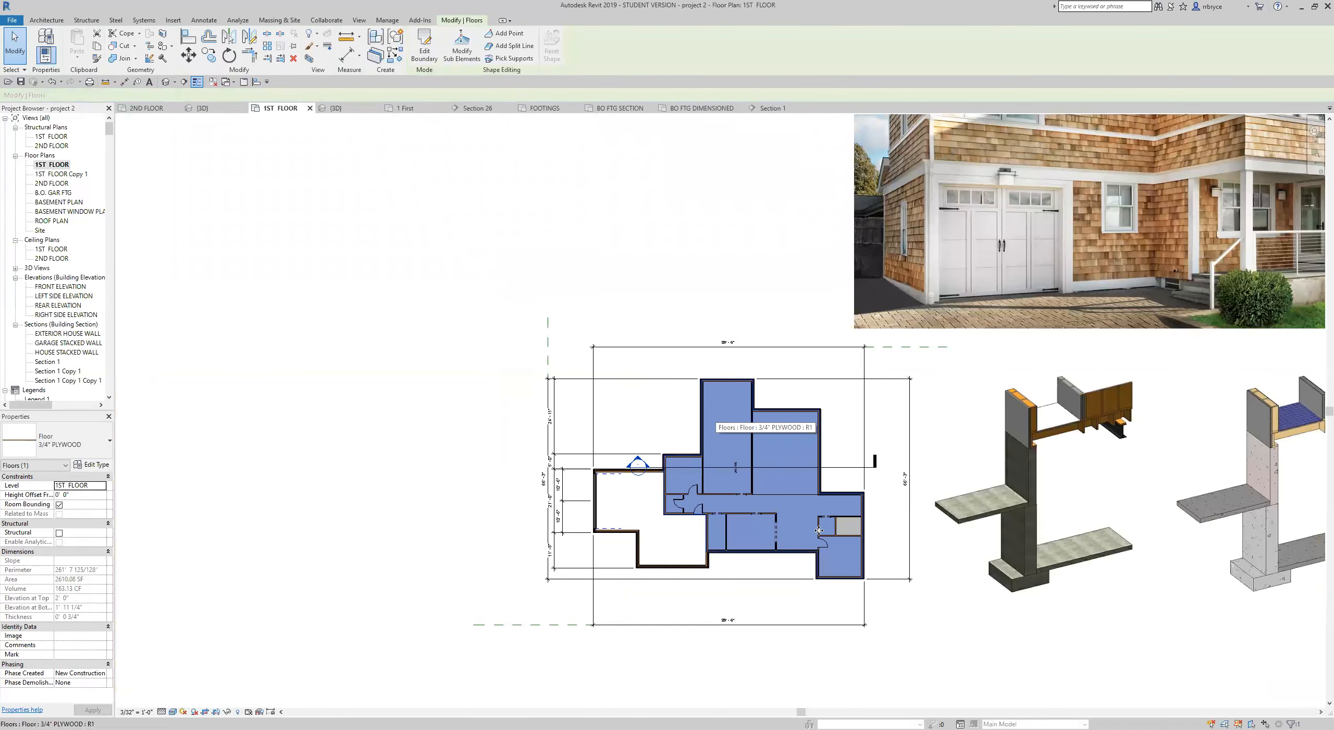
pyautogui.scroll(5, 816, 447)
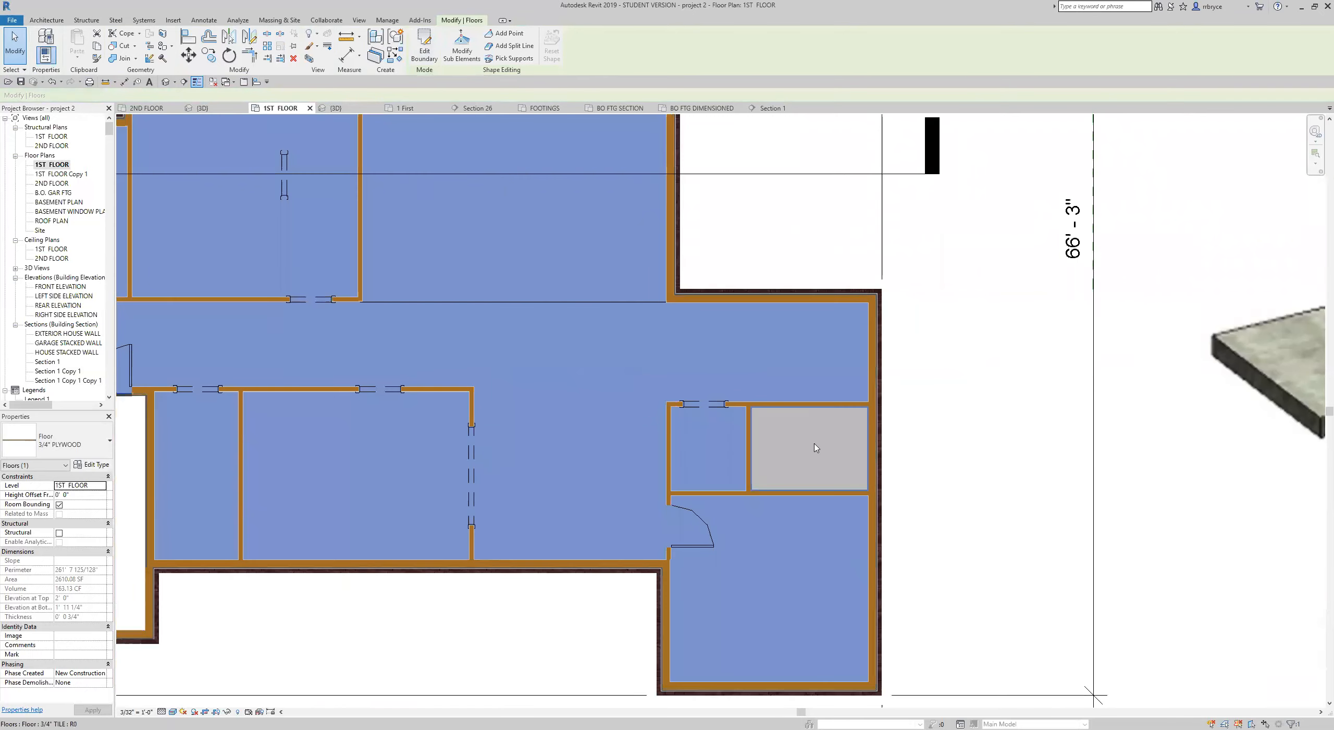
pyautogui.scroll(-5, 813, 448)
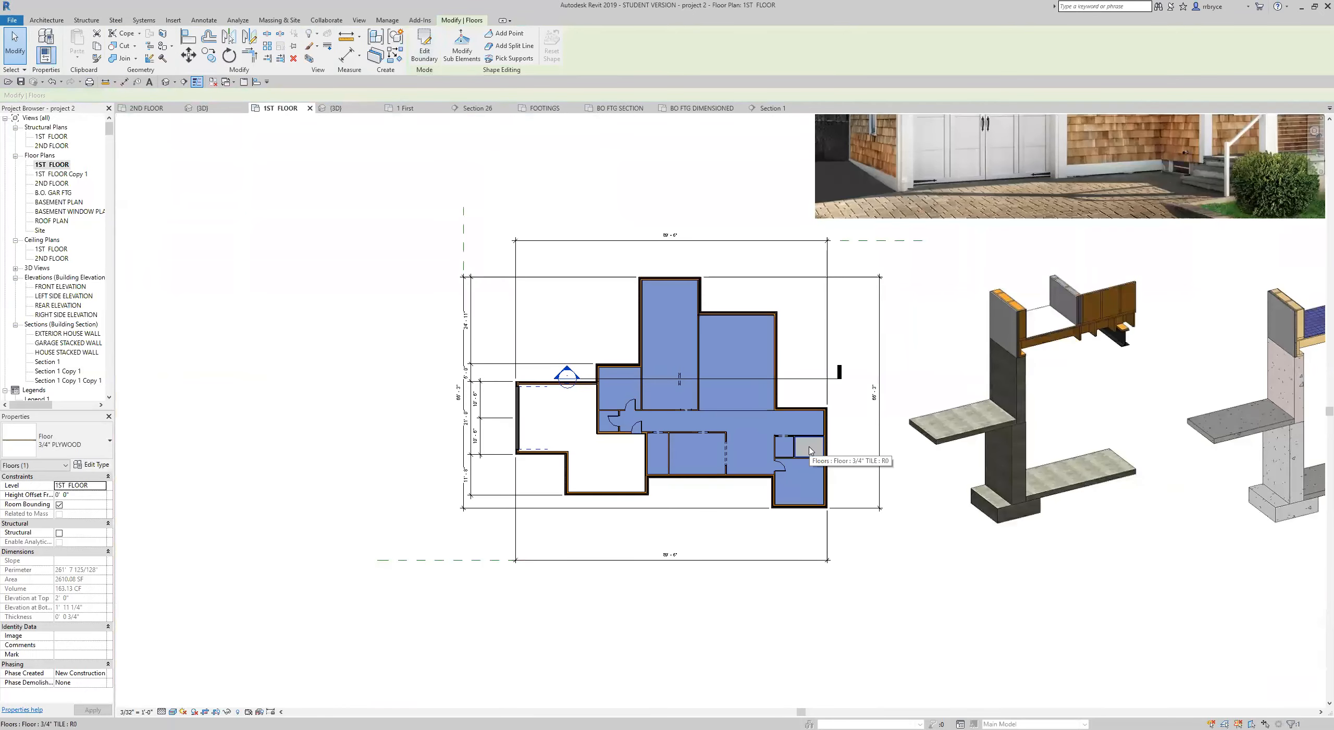
pyautogui.scroll(3, 809, 450)
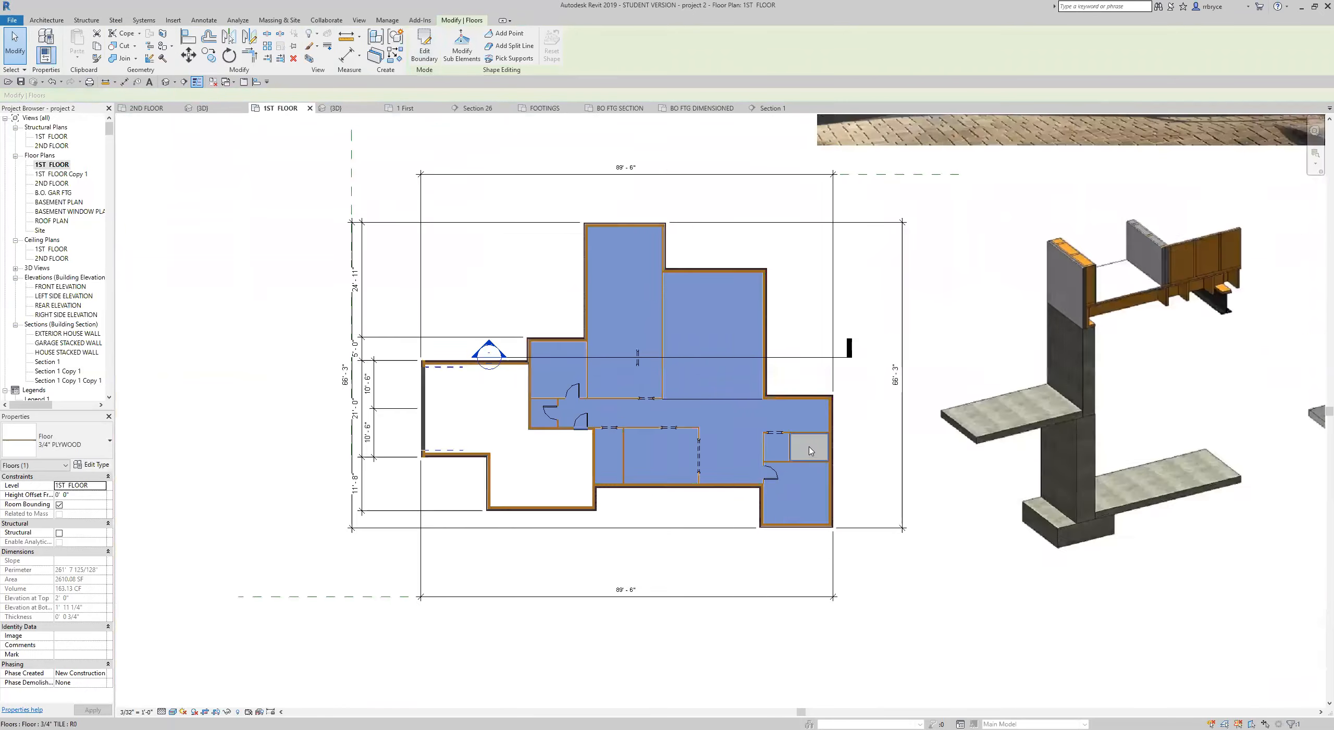
pyautogui.scroll(-2, 811, 451)
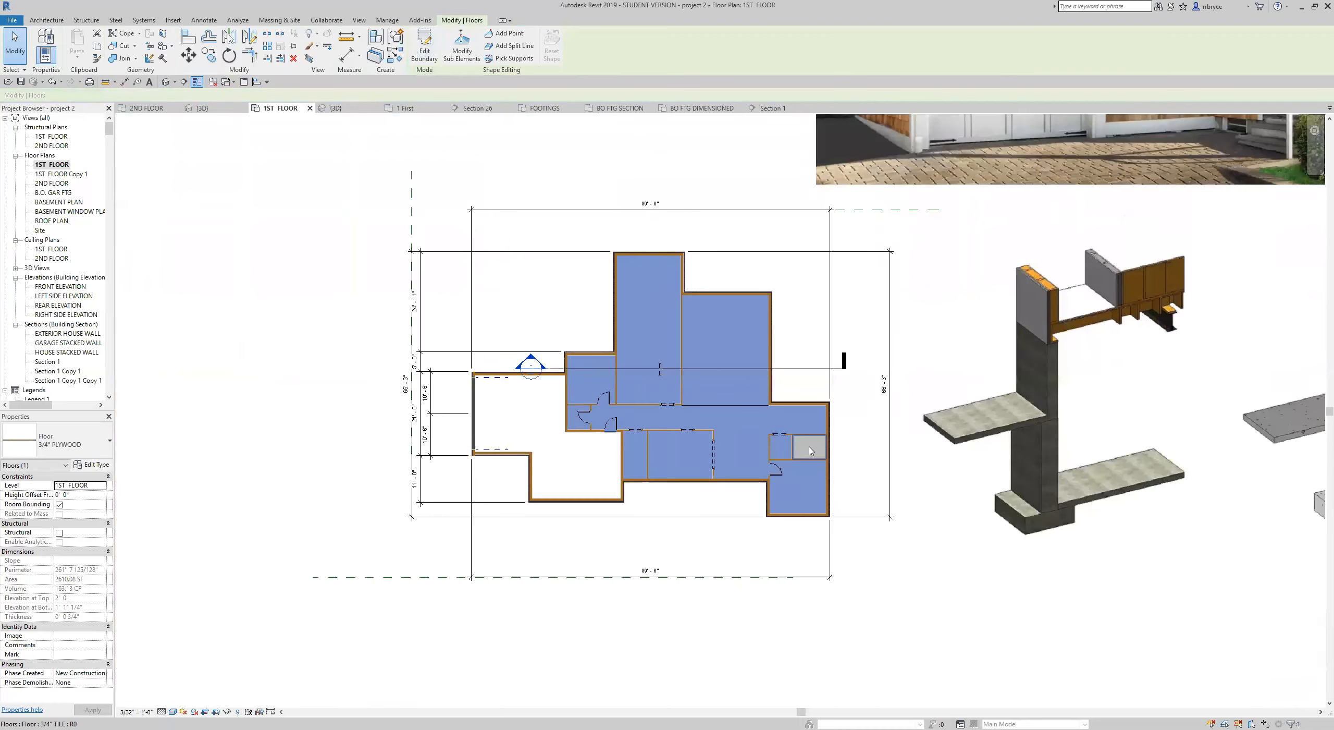
pyautogui.moveTo(970, 629); pyautogui.dragTo(862, 548, button='middle')
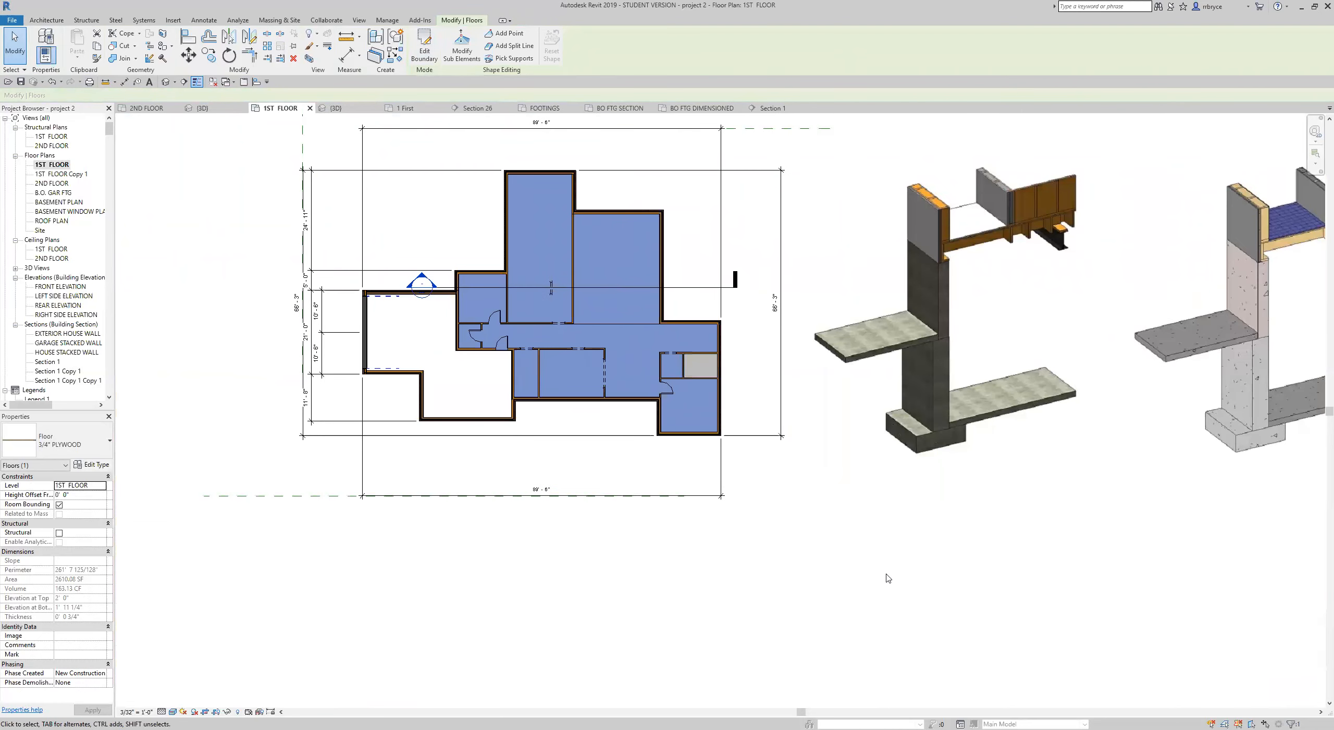